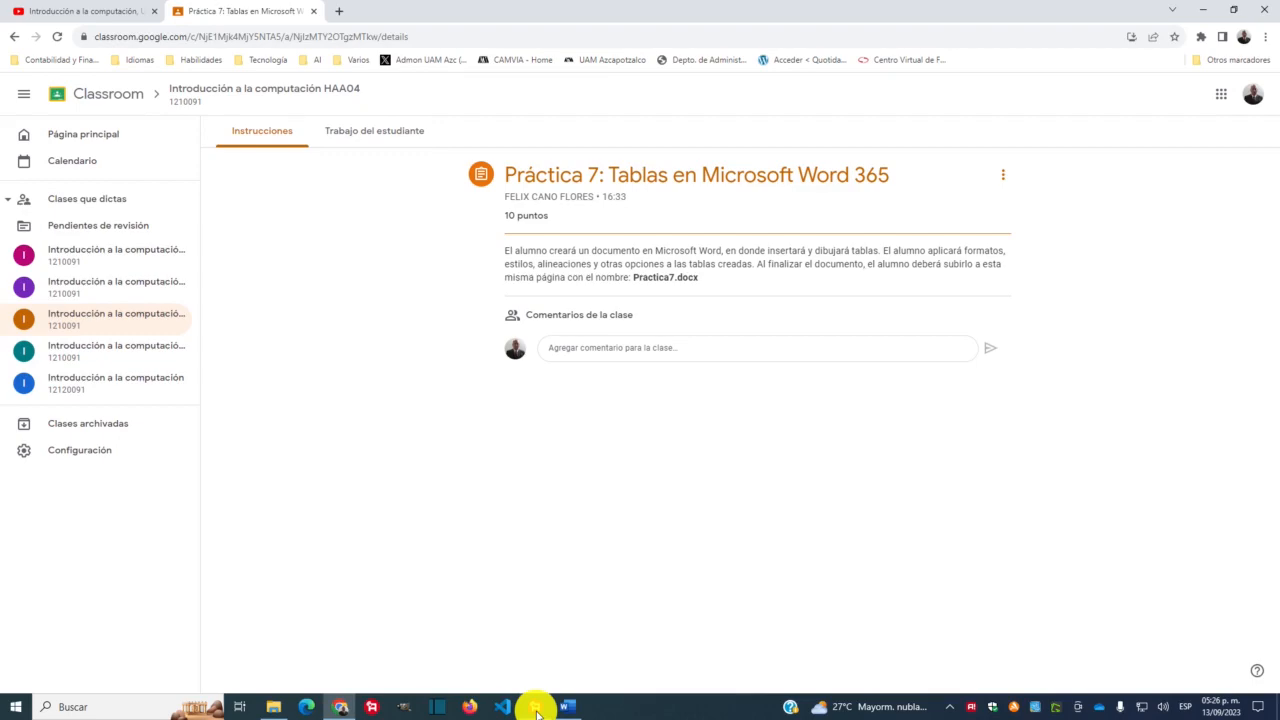
Switch to the blank Word document and zoom the page in to 170%
{"action": "left_click", "coordinate": [569, 705]}
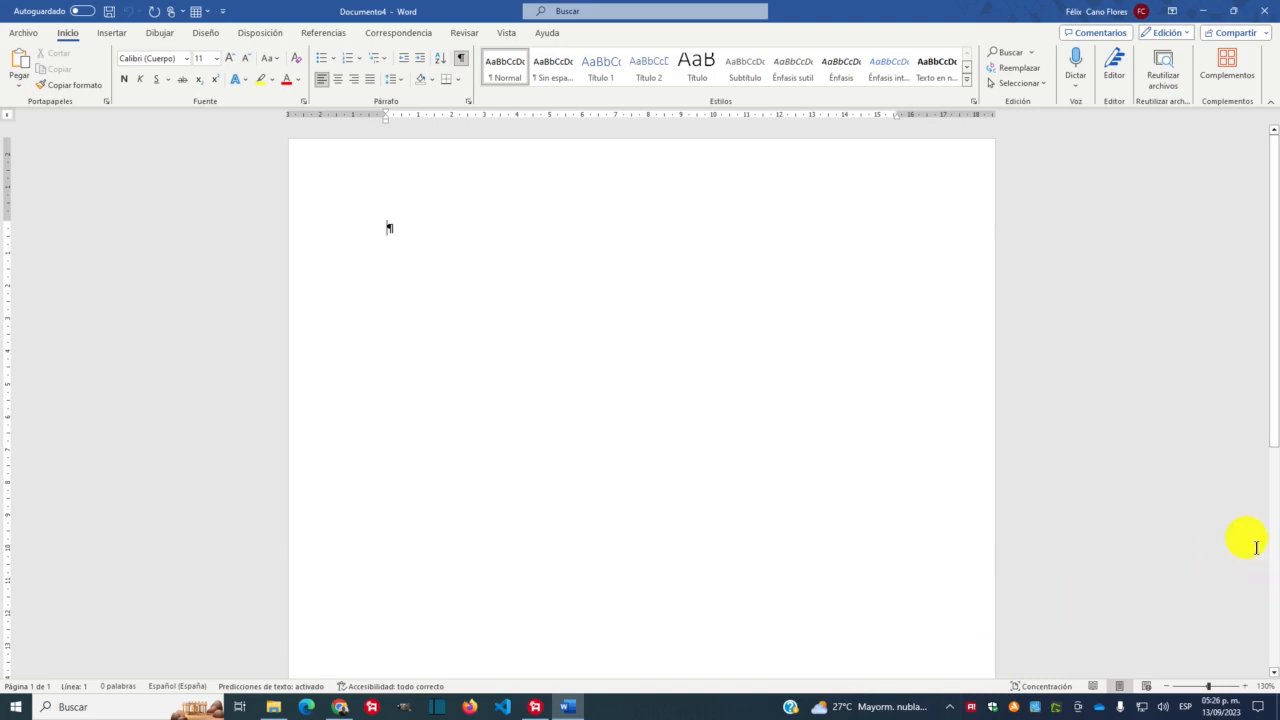
{"action": "left_click", "coordinate": [1243, 689]}
{"action": "left_click", "coordinate": [1243, 689]}
{"action": "left_click", "coordinate": [1243, 689]}
{"action": "left_click", "coordinate": [1243, 689]}
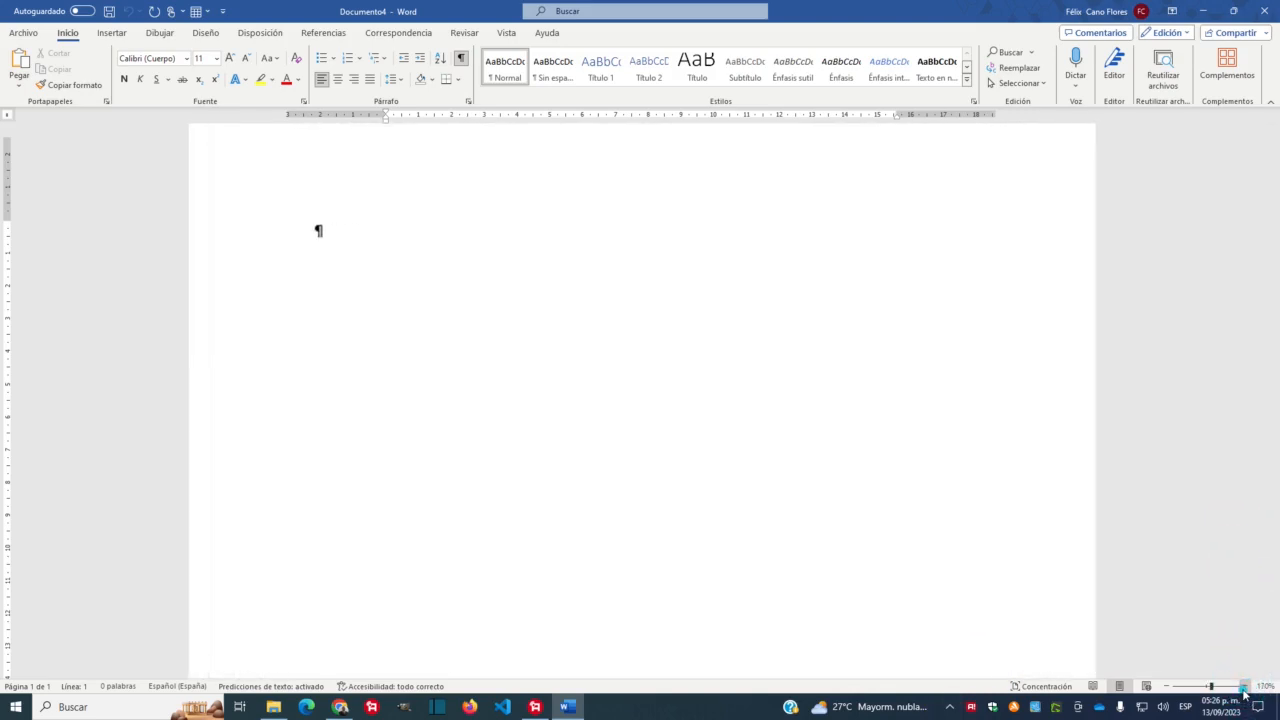
Enter the title "Tablas en Microsoft Word 365" as the first paragraph of the document
{"action": "type", "text": "Tabl"}
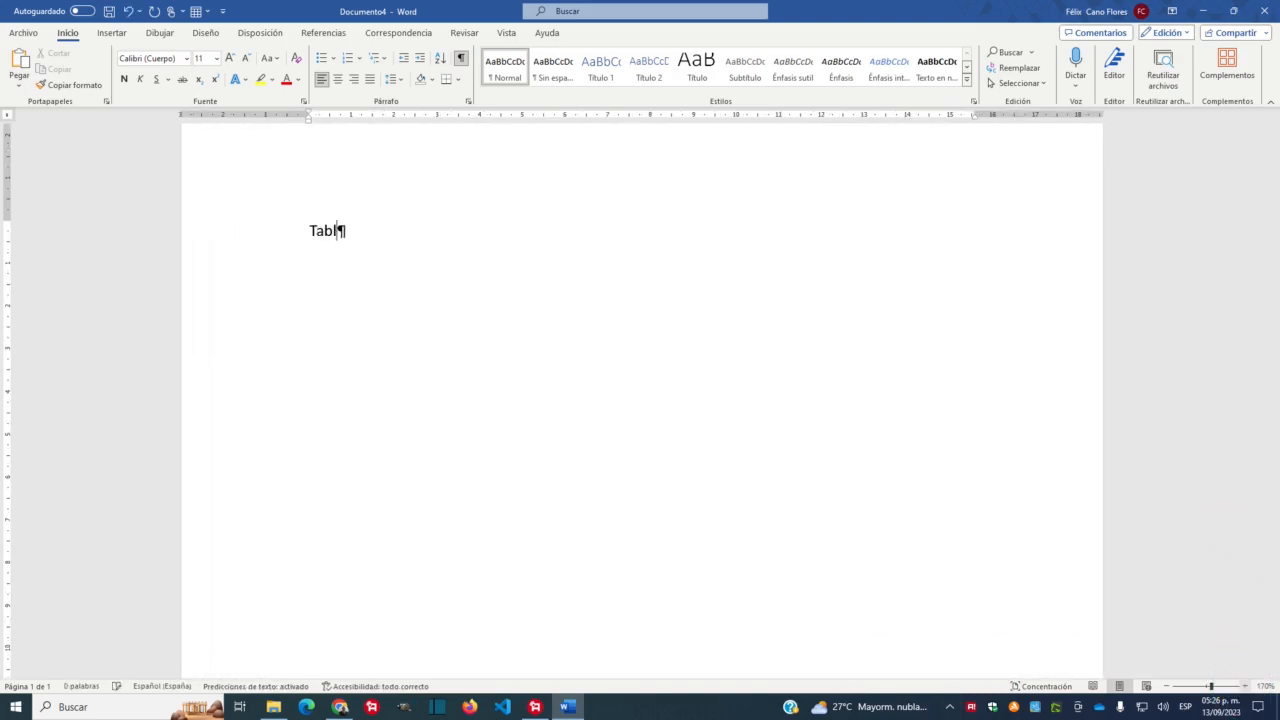
{"action": "type", "text": "as en Microsoft "}
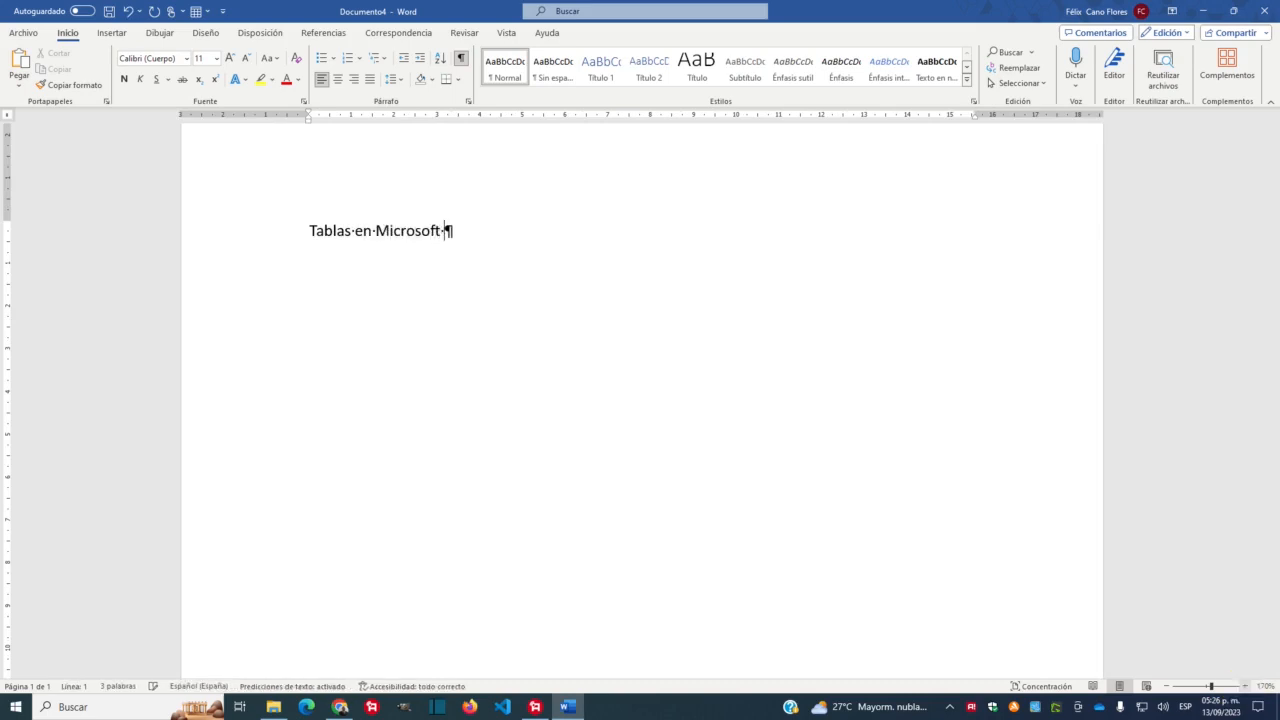
{"action": "type", "text": "Word 365"}
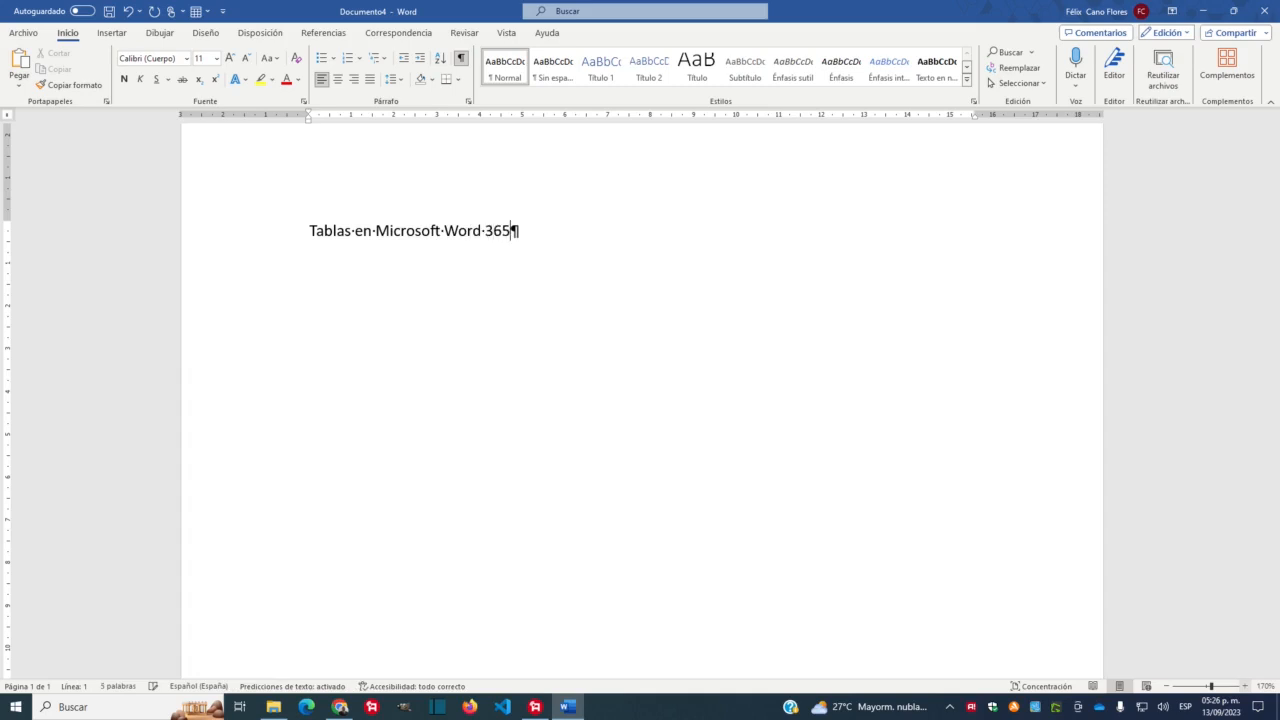
{"action": "key", "text": "Return"}
Add the heading line "Usando el asistente de tablas" below the title and leave an empty paragraph beneath it
{"action": "type", "text": "U"}
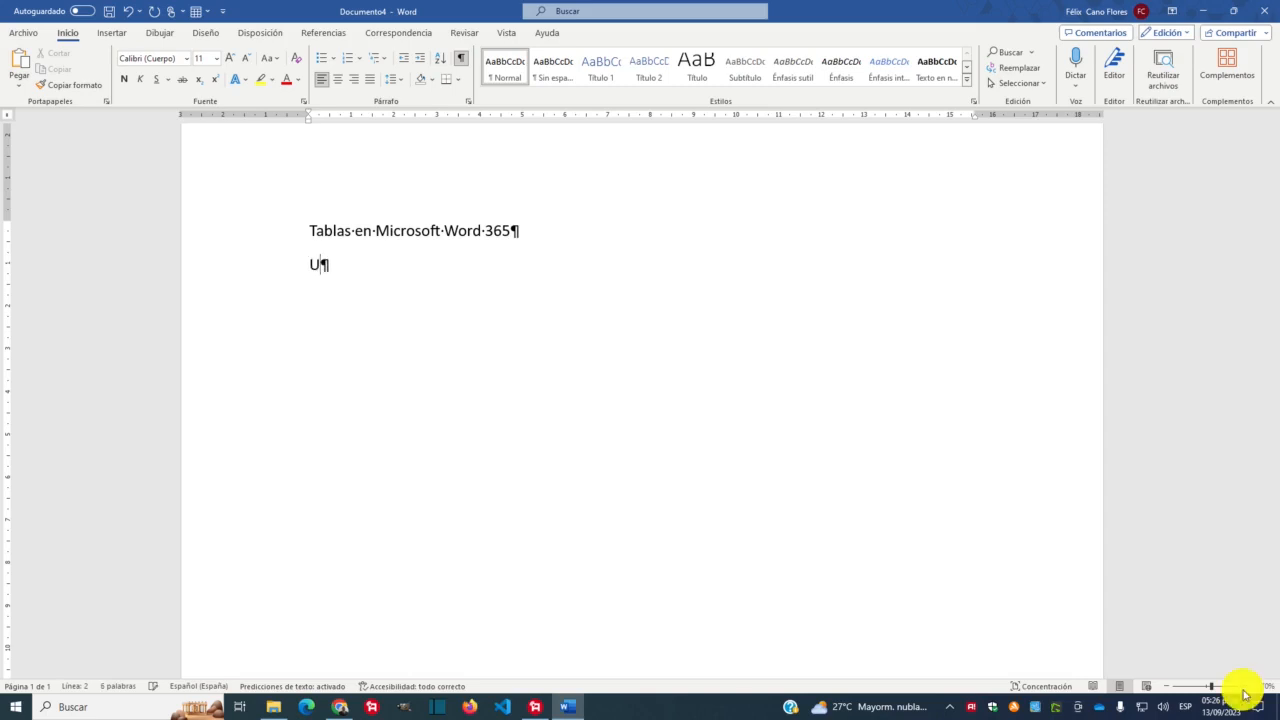
{"action": "type", "text": "sando el"}
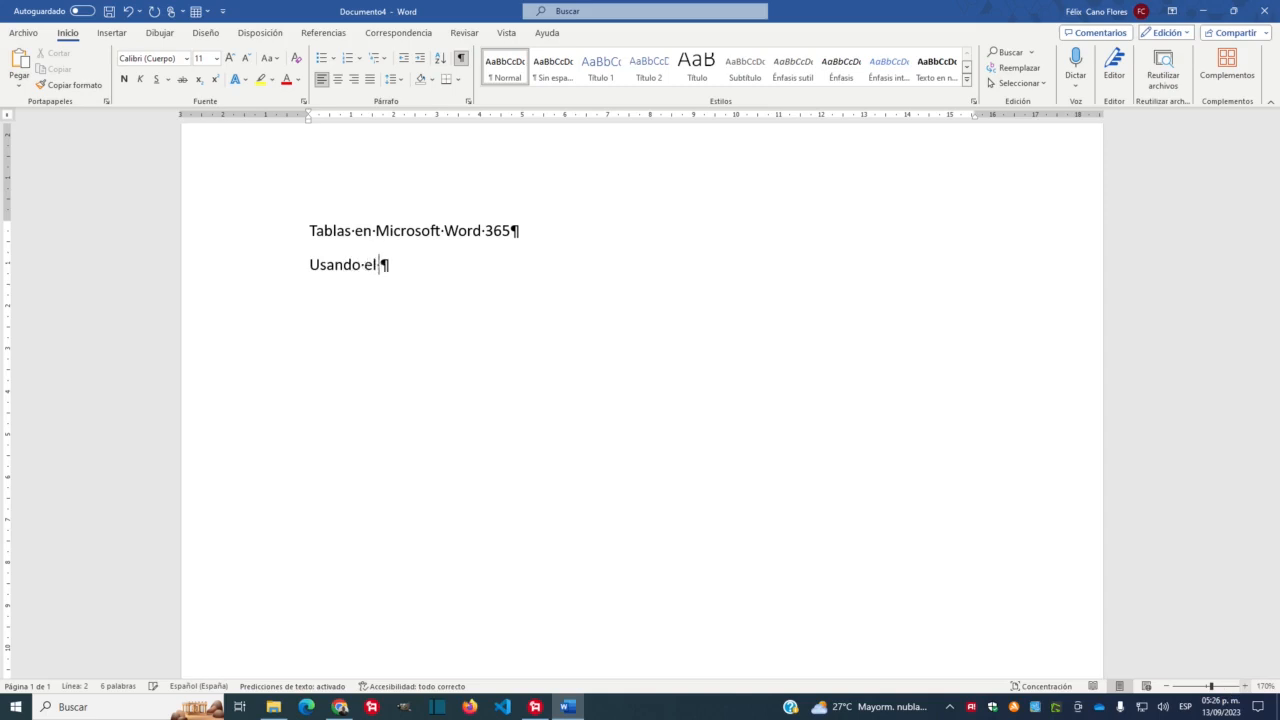
{"action": "type", "text": " asistente de tablas"}
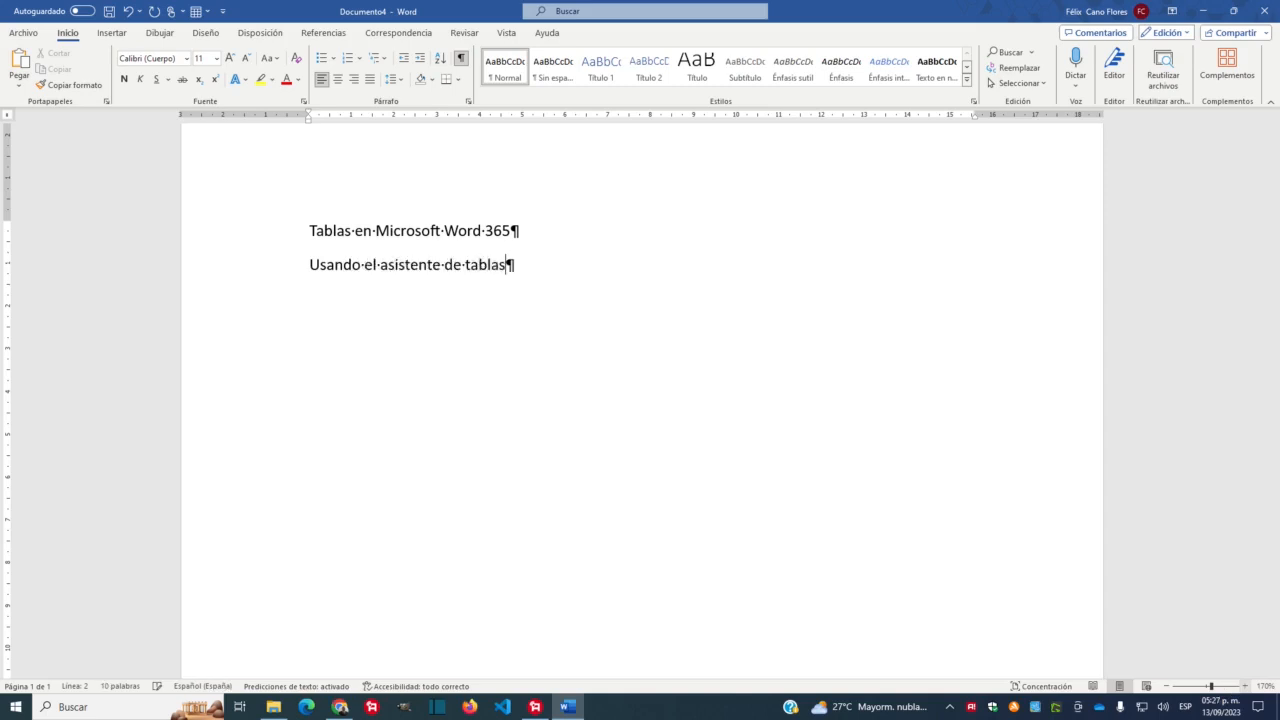
{"action": "key", "text": "Return"}
{"action": "key", "text": "Return"}
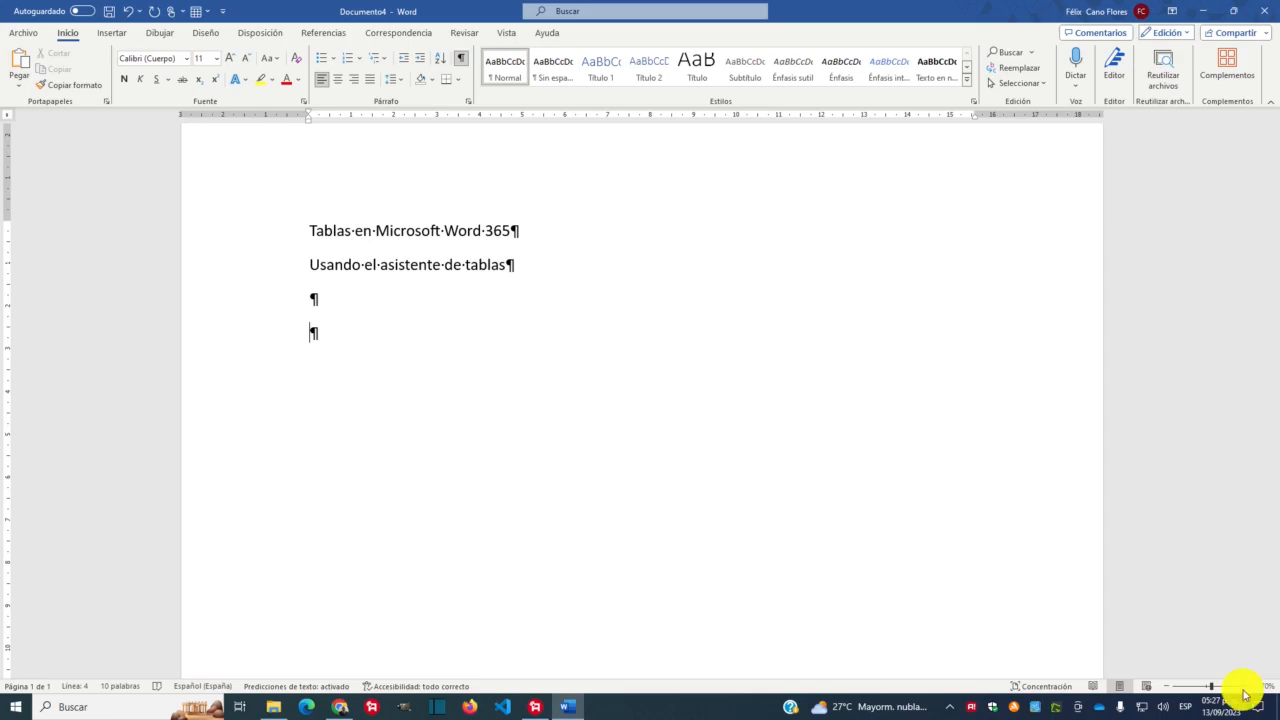
Add the heading line "Dibujando la tabla" after the empty paragraph, followed by a new empty paragraph
{"action": "type", "text": "Dibuj"}
{"action": "key", "text": "BackSpace"}
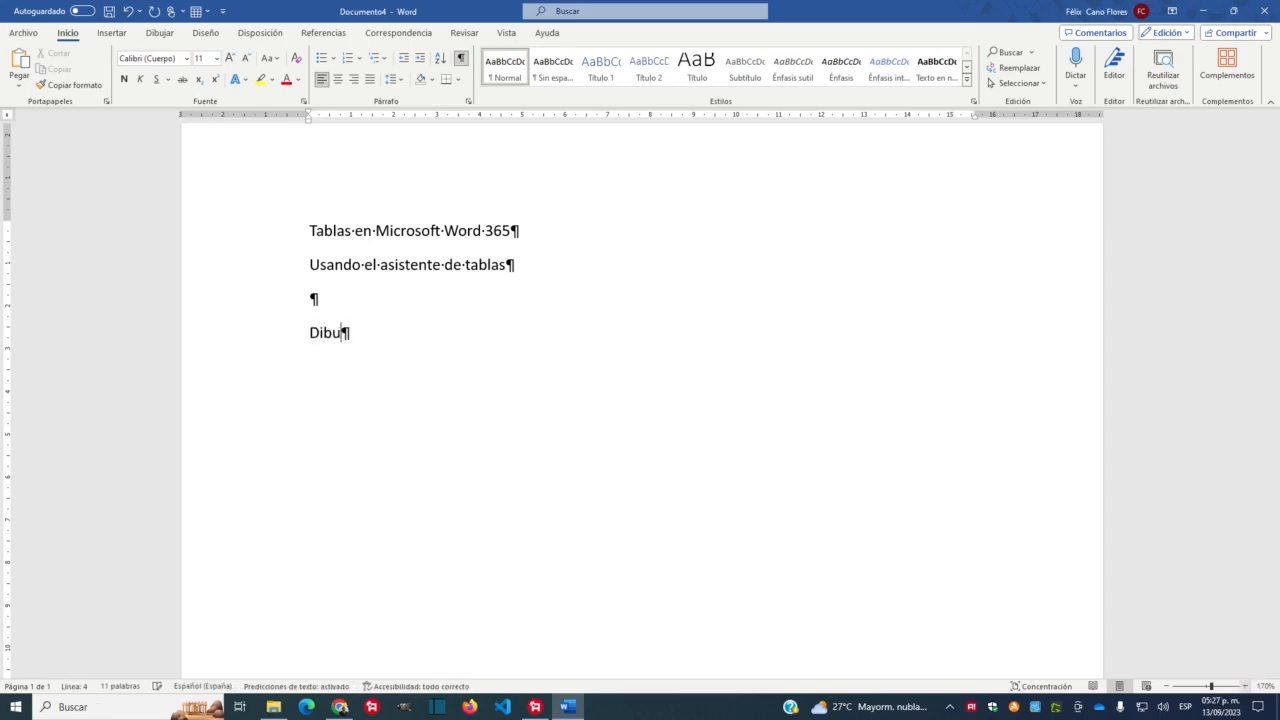
{"action": "type", "text": "jando la tabla"}
{"action": "key", "text": "Return"}
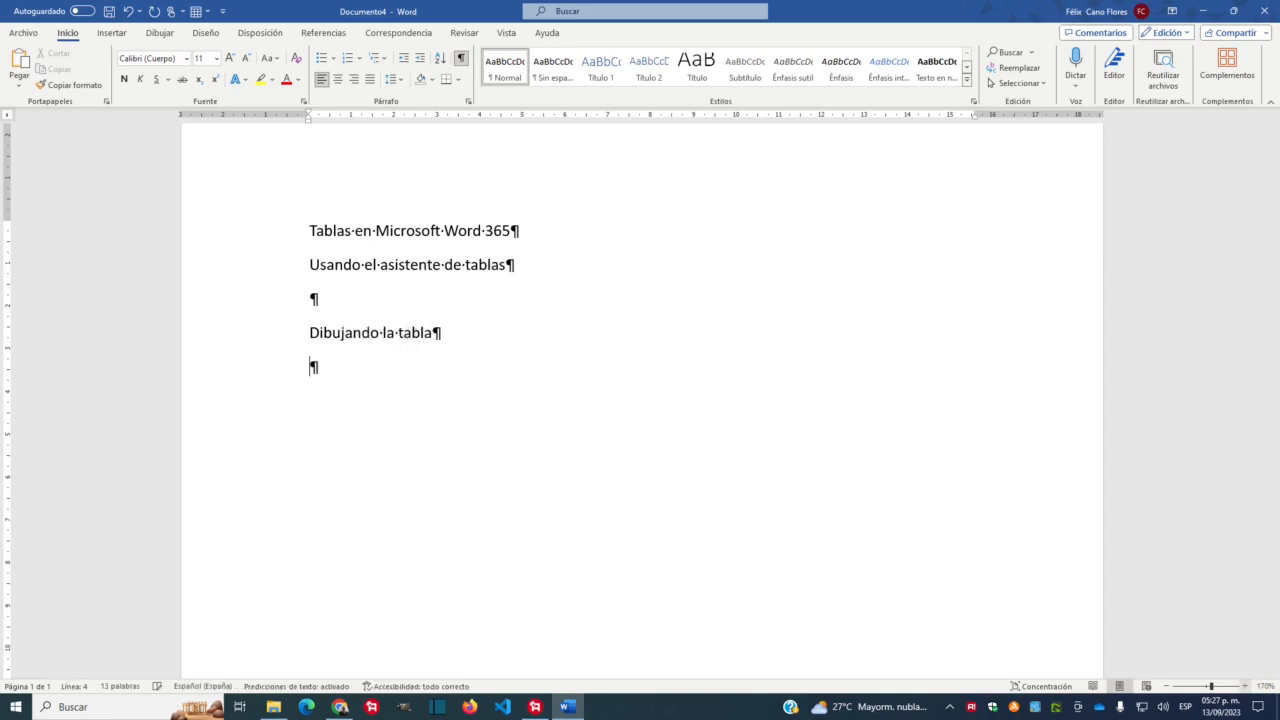
{"action": "right_click", "coordinate": [1100, 447]}
{"action": "left_click", "coordinate": [616, 260]}
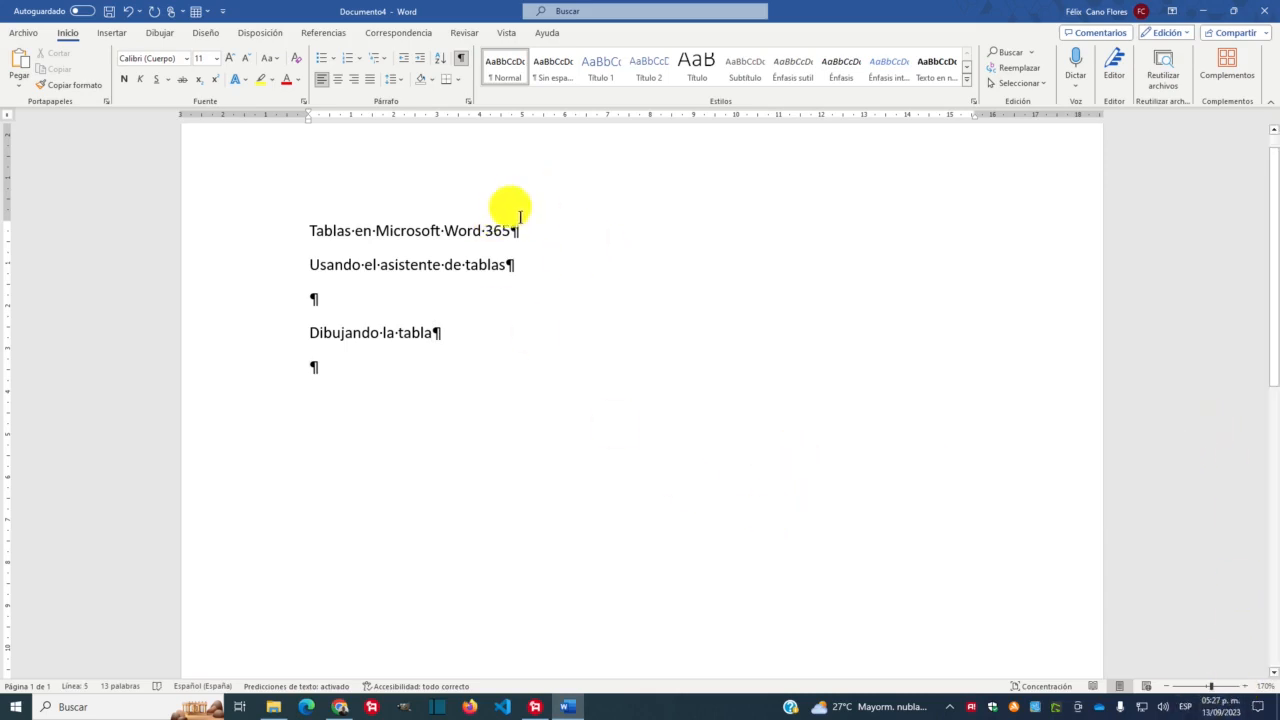
Format the title "Tablas en Microsoft Word 365" in Calibri Light, size 20, aligned to the right margin
{"action": "left_click_drag", "start_coordinate": [510, 224], "coordinate": [300, 222]}
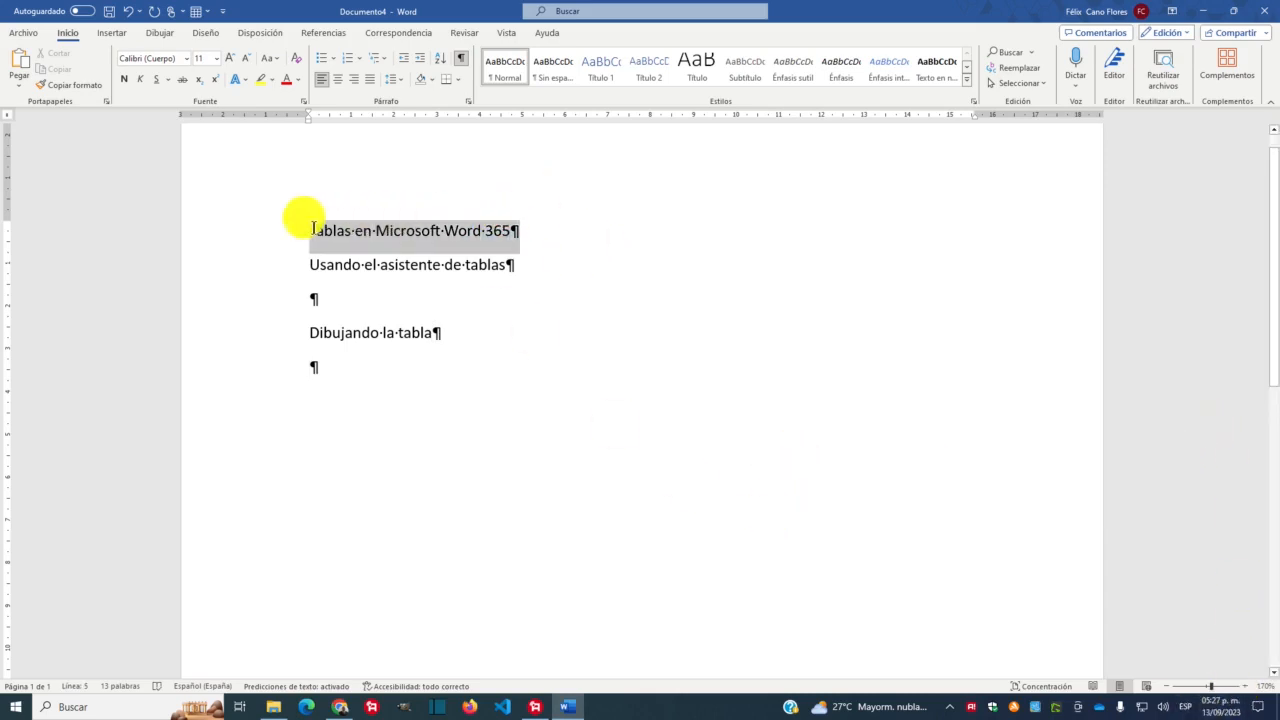
{"action": "left_click", "coordinate": [186, 59]}
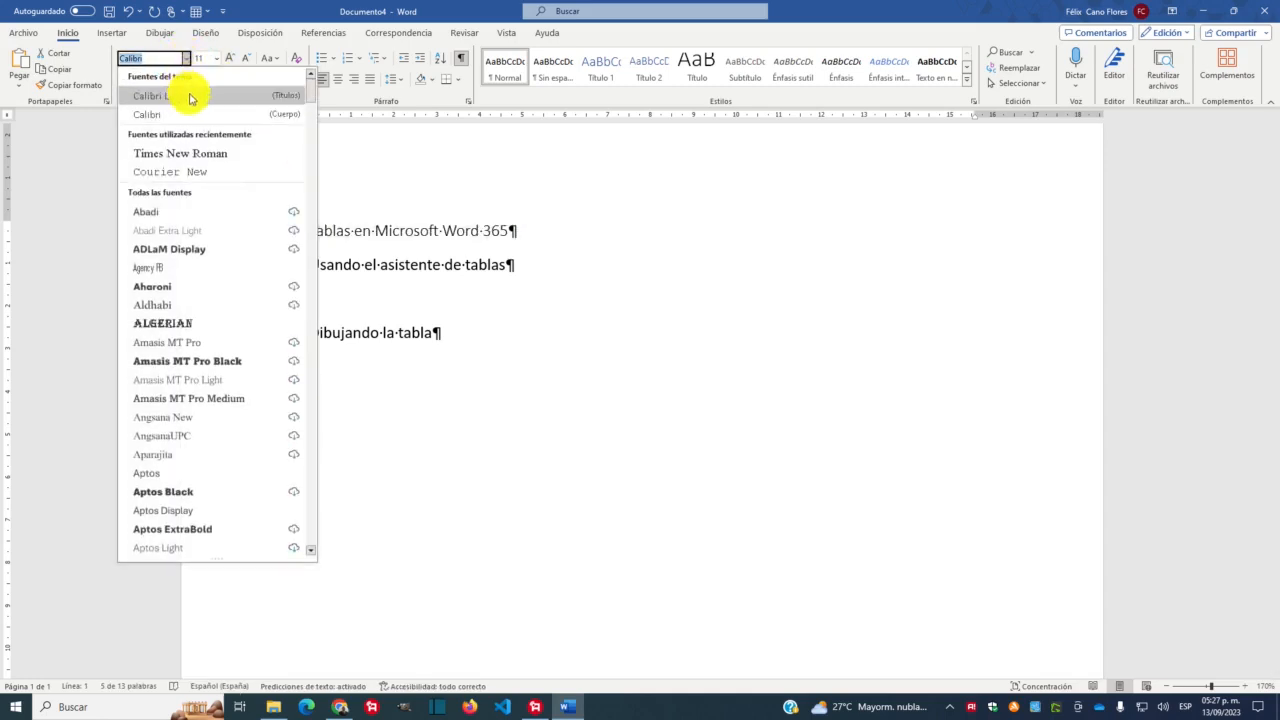
{"action": "left_click", "coordinate": [186, 95]}
{"action": "left_click", "coordinate": [216, 58]}
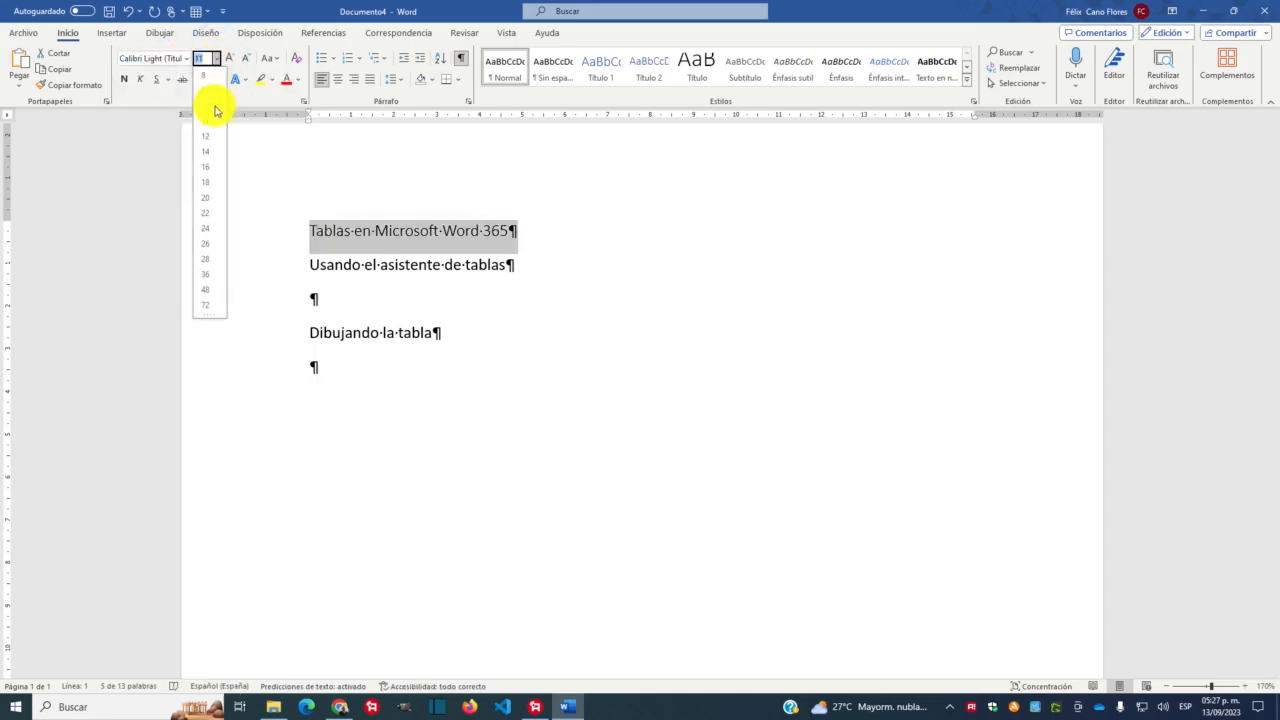
{"action": "left_click", "coordinate": [204, 197]}
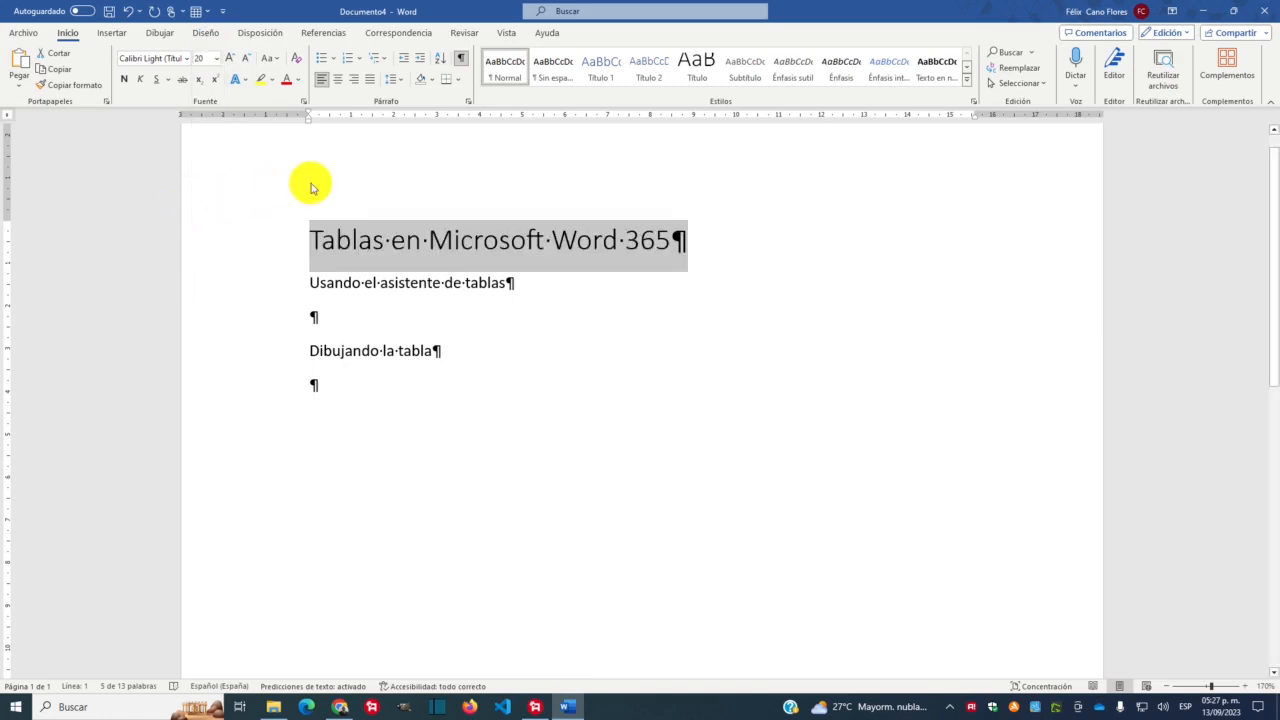
{"action": "left_click", "coordinate": [354, 79]}
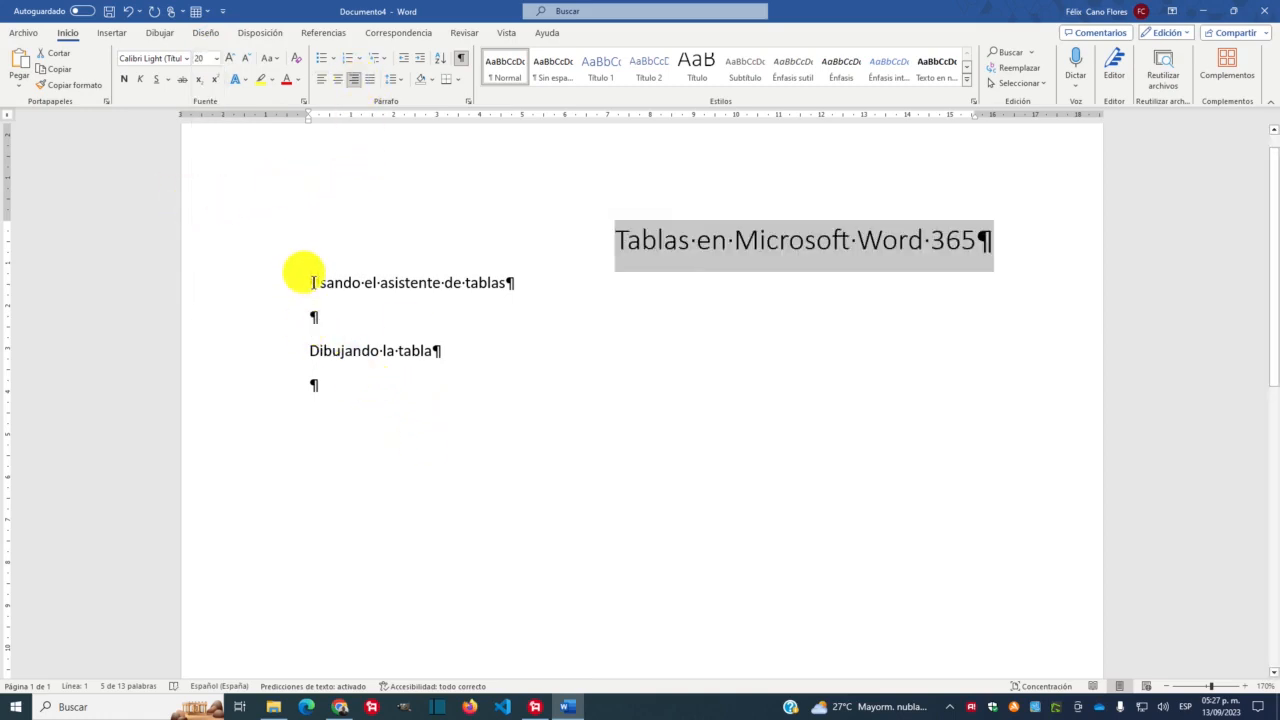
Format the heading "Usando el asistente de tablas" in Calibri Light, size 16
{"action": "left_click", "coordinate": [266, 282]}
{"action": "left_click", "coordinate": [183, 58]}
{"action": "left_click", "coordinate": [186, 96]}
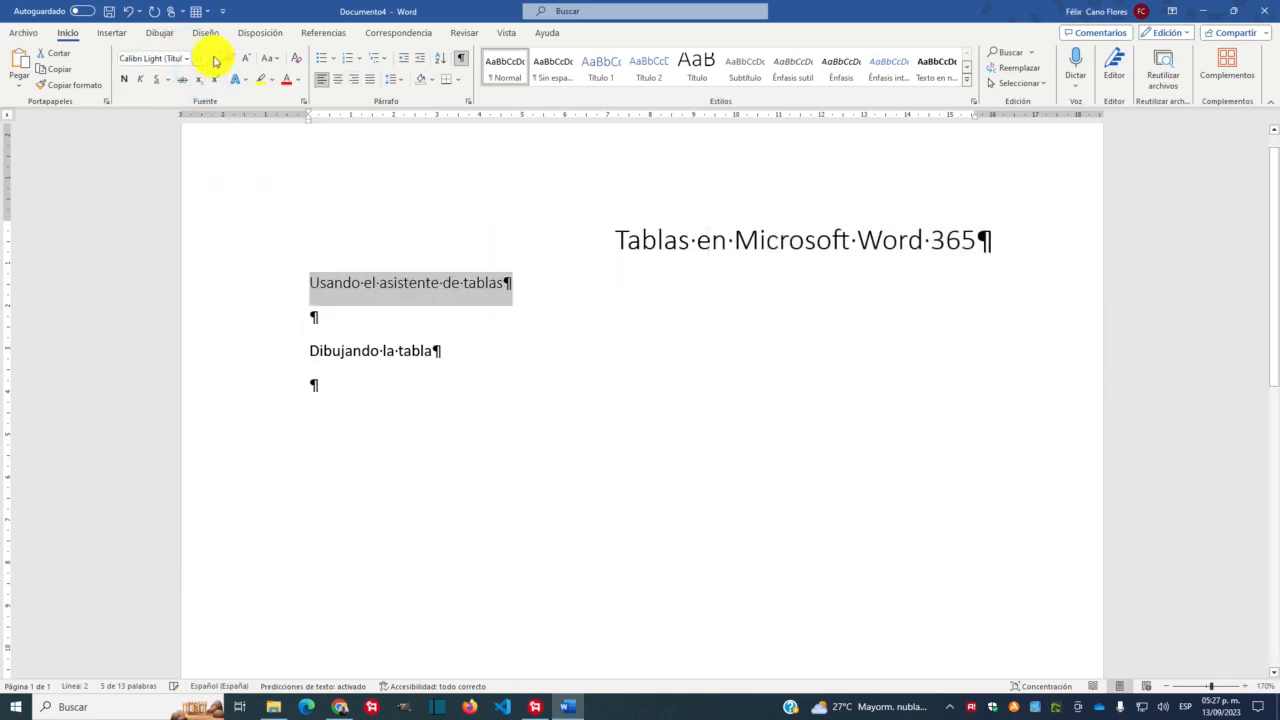
{"action": "left_click", "coordinate": [215, 58]}
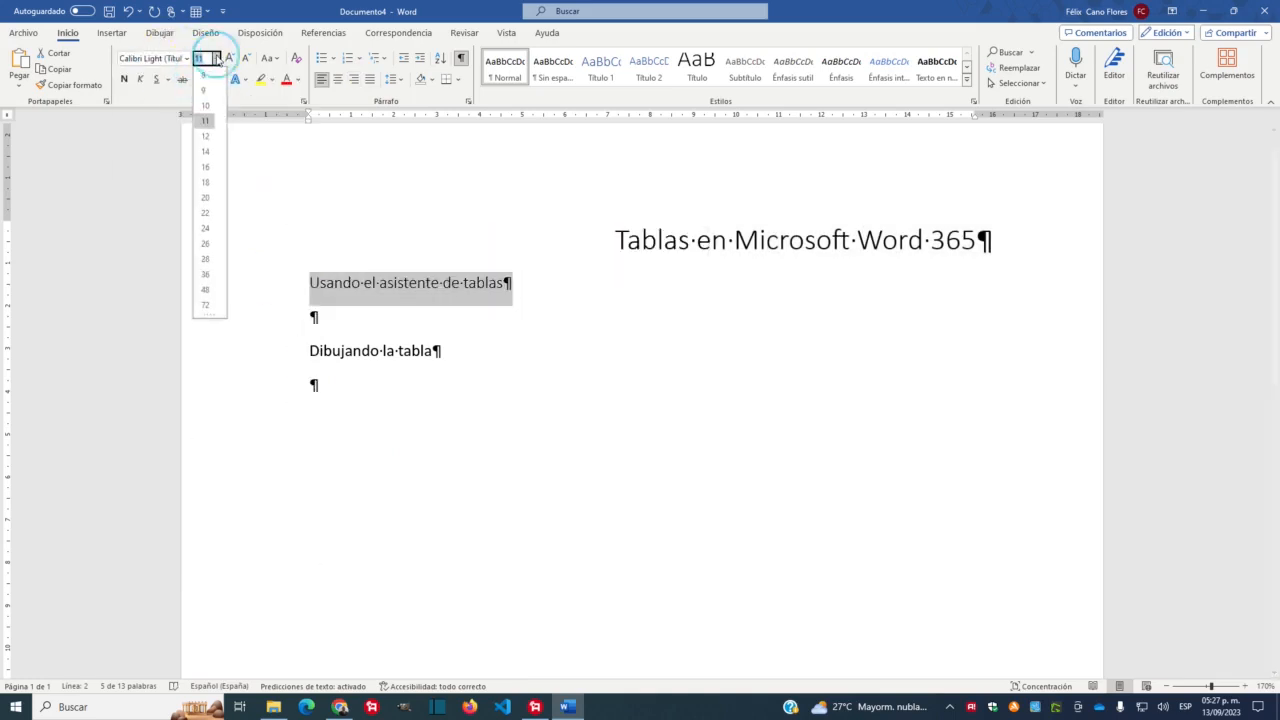
{"action": "left_click", "coordinate": [206, 167]}
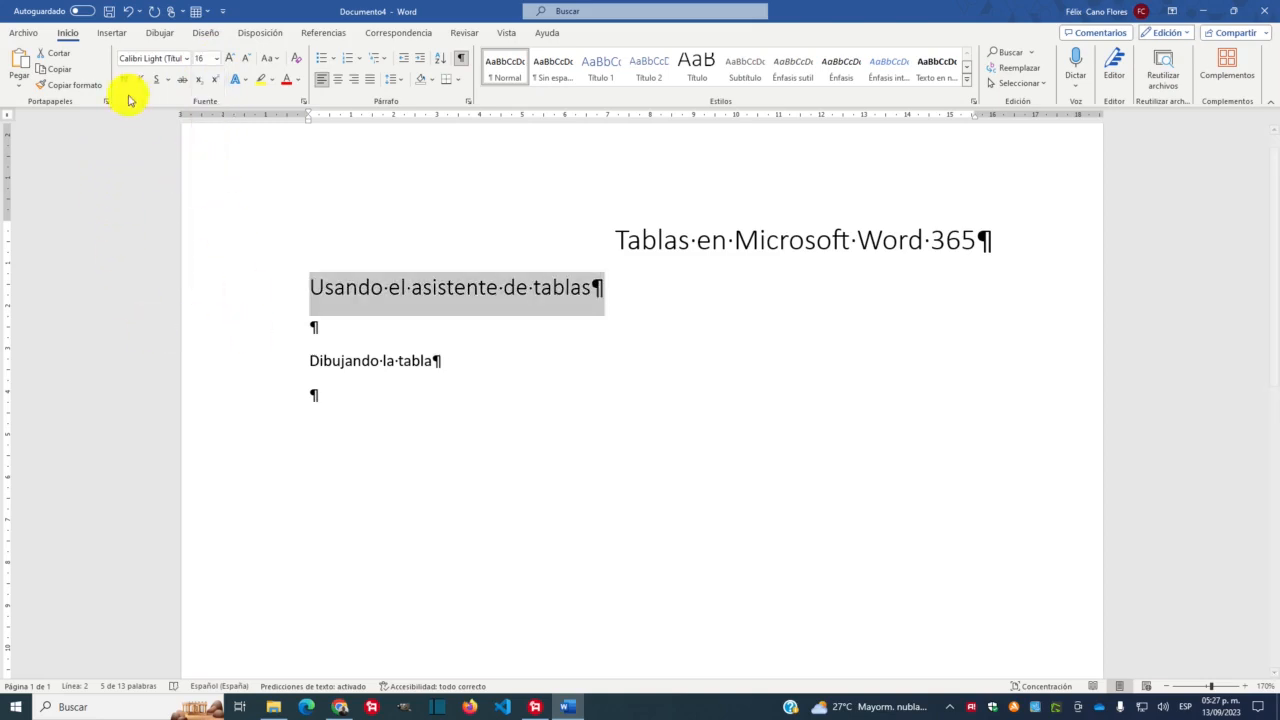
Copy the formatting of "Usando el asistente de tablas" onto the heading "Dibujando la tabla"
{"action": "left_click", "coordinate": [68, 85]}
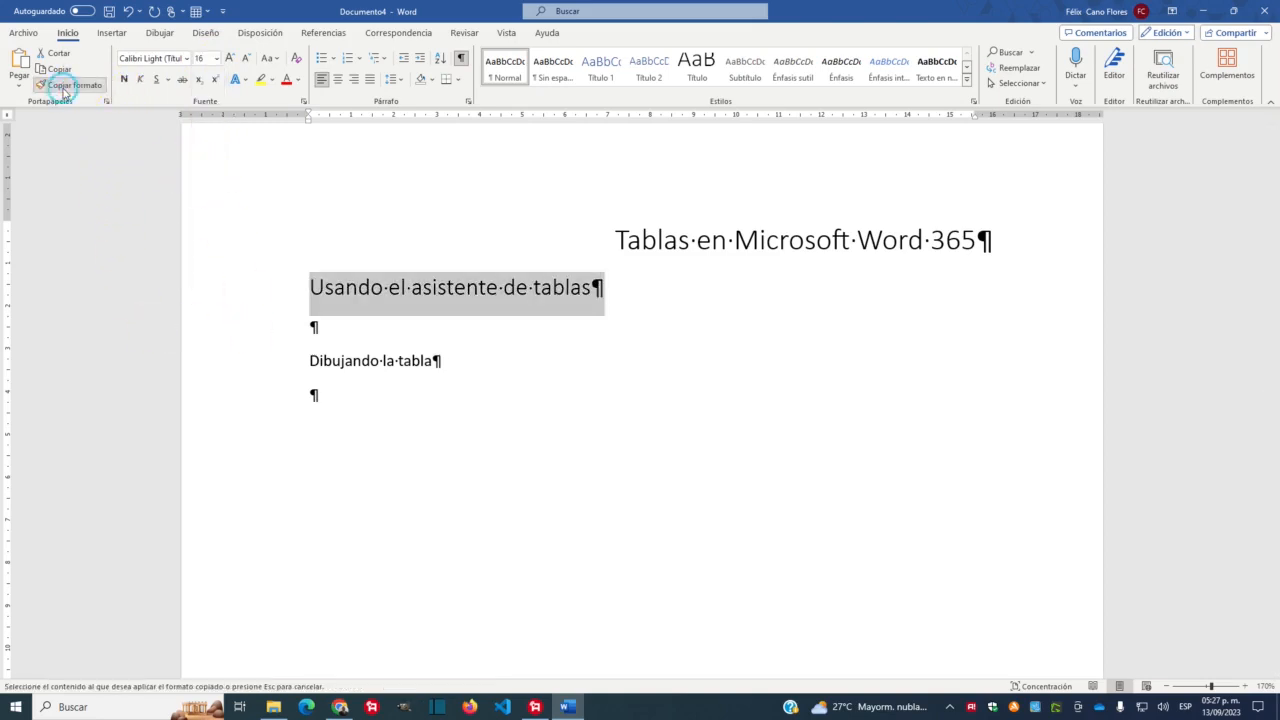
{"action": "left_click", "coordinate": [250, 362]}
{"action": "left_click", "coordinate": [626, 468]}
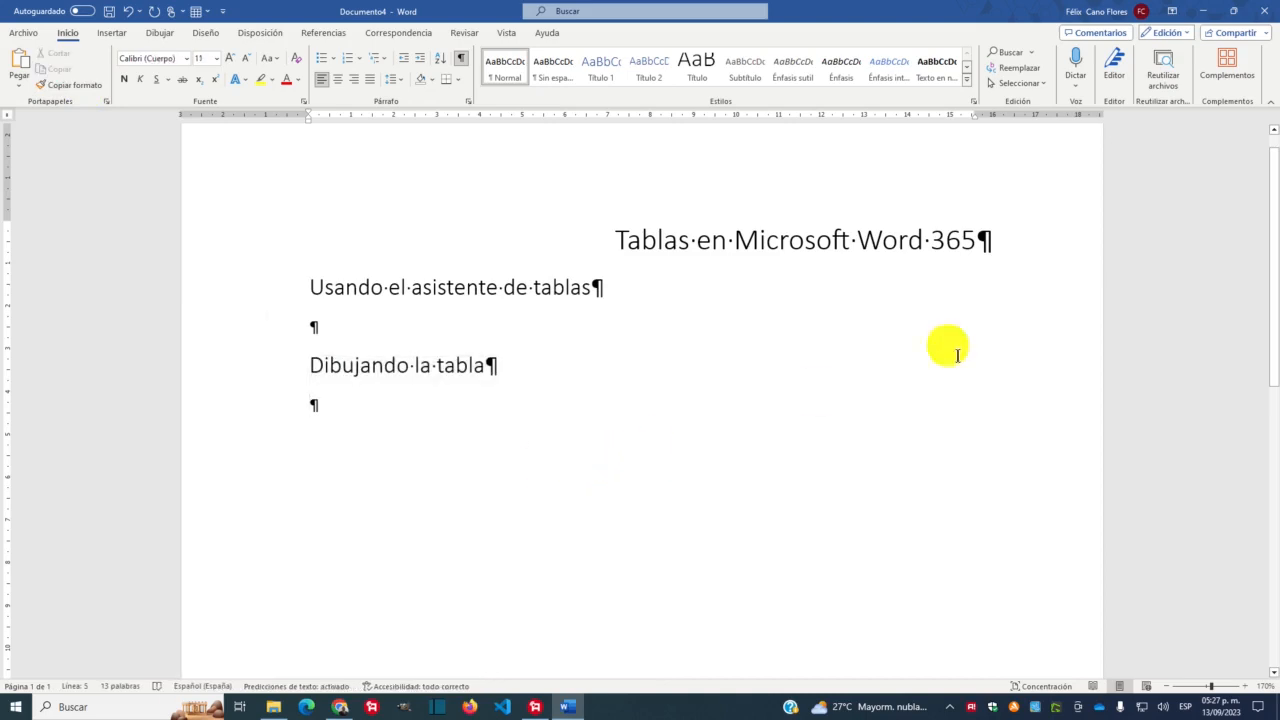
Set the title paragraph's spacing after to 42 pt
{"action": "left_click", "coordinate": [975, 238]}
{"action": "right_click", "coordinate": [968, 229]}
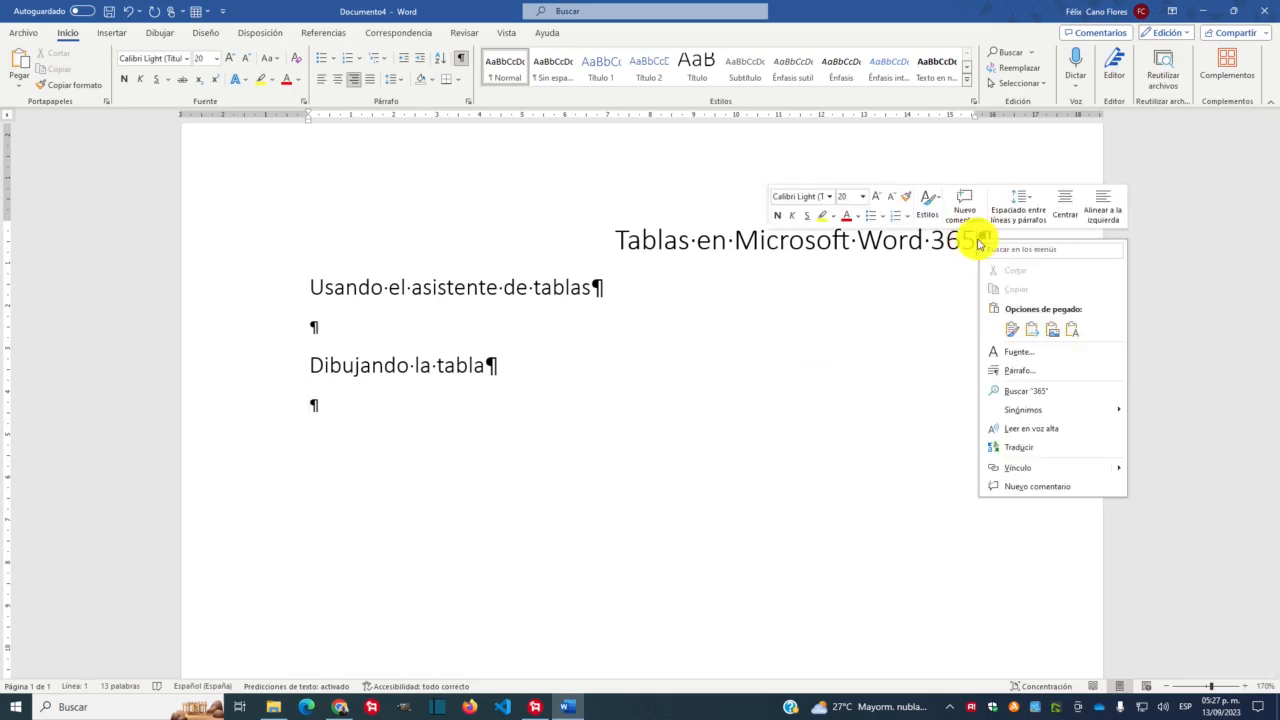
{"action": "left_click", "coordinate": [1026, 376]}
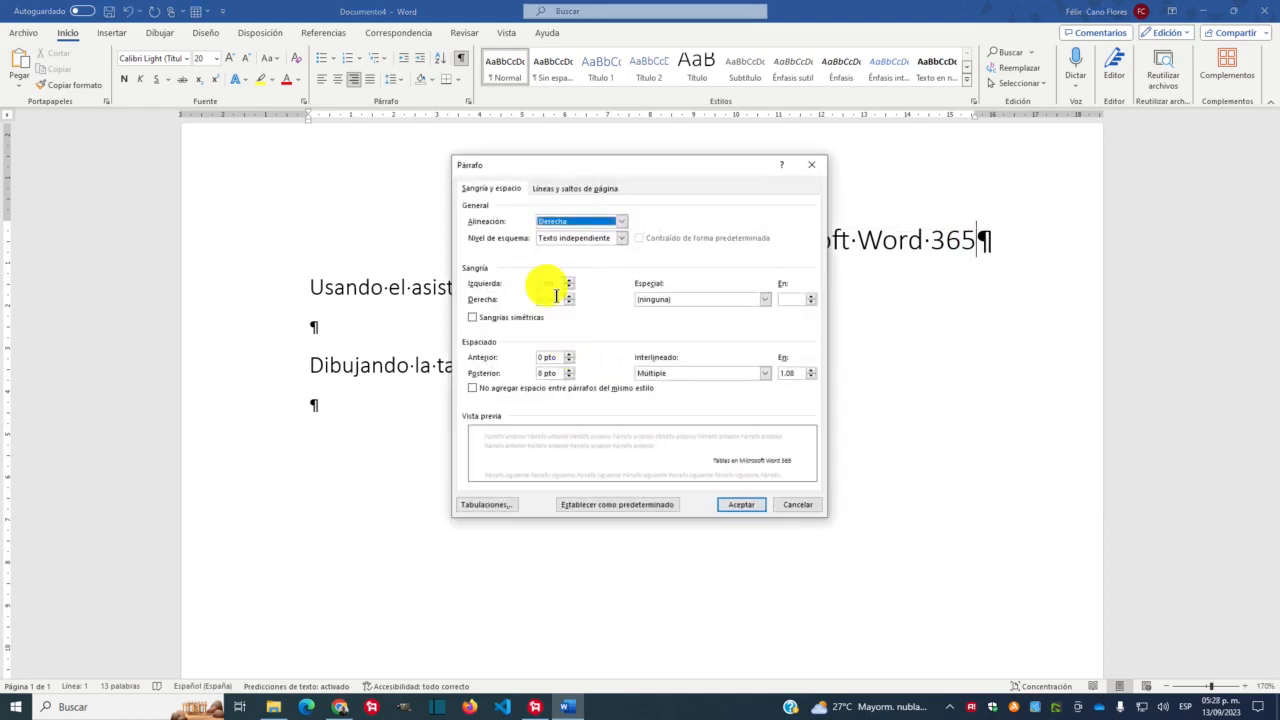
{"action": "left_click", "coordinate": [568, 369]}
{"action": "left_click", "coordinate": [568, 369]}
{"action": "left_click", "coordinate": [568, 369]}
{"action": "left_click", "coordinate": [568, 369]}
{"action": "left_click", "coordinate": [568, 369]}
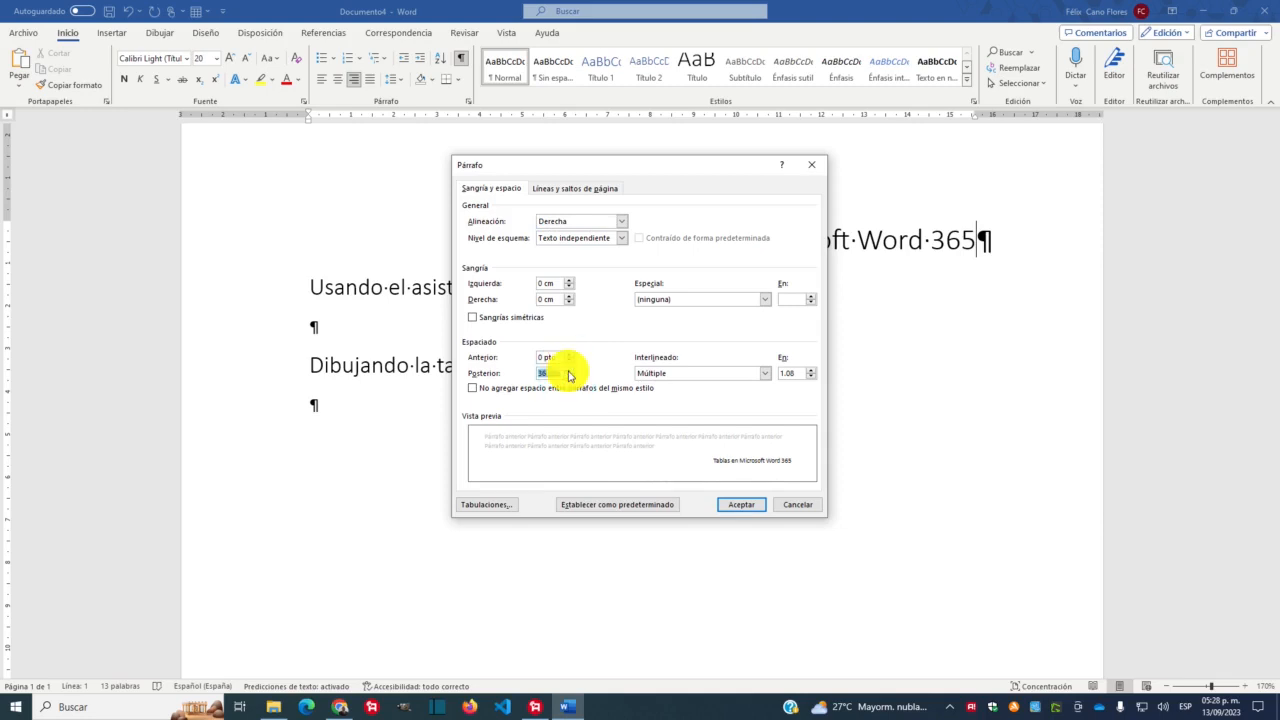
{"action": "left_click", "coordinate": [568, 369]}
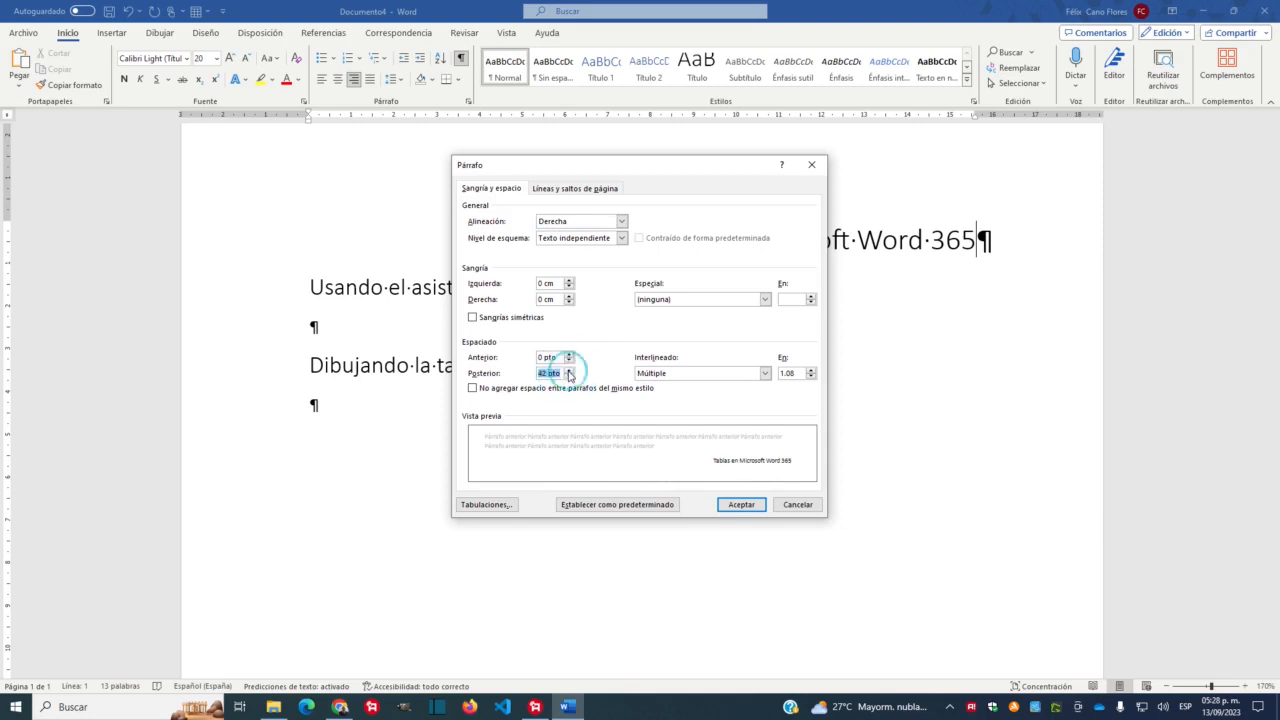
{"action": "left_click", "coordinate": [741, 507]}
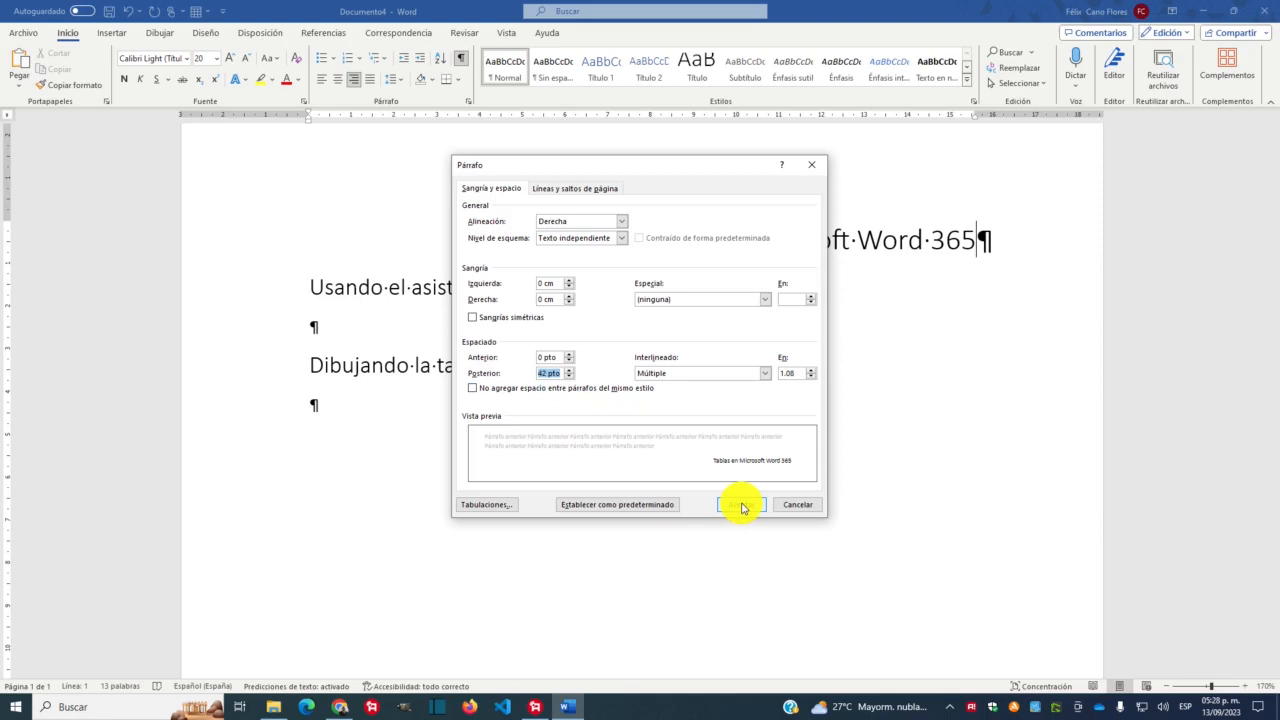
Insert a table of 10 columns by 8 rows in the empty paragraph below "Usando el asistente de tablas"
{"action": "left_click", "coordinate": [372, 380]}
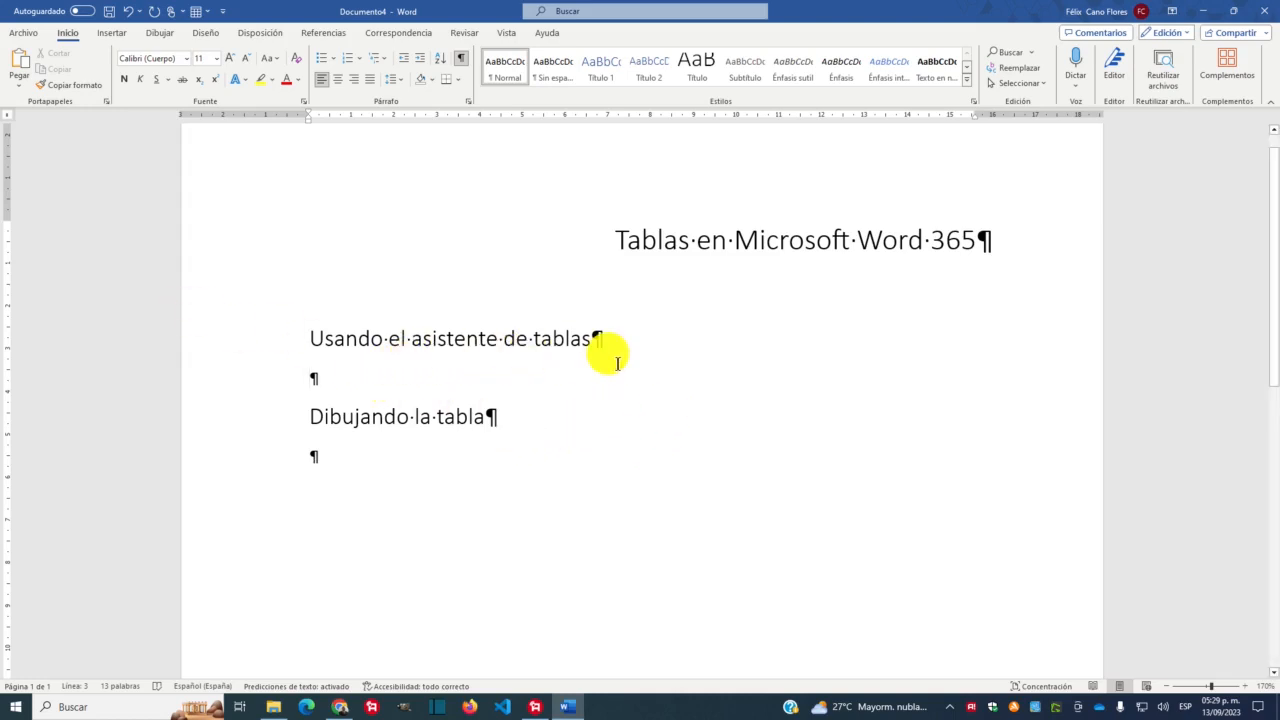
{"action": "left_click", "coordinate": [122, 36]}
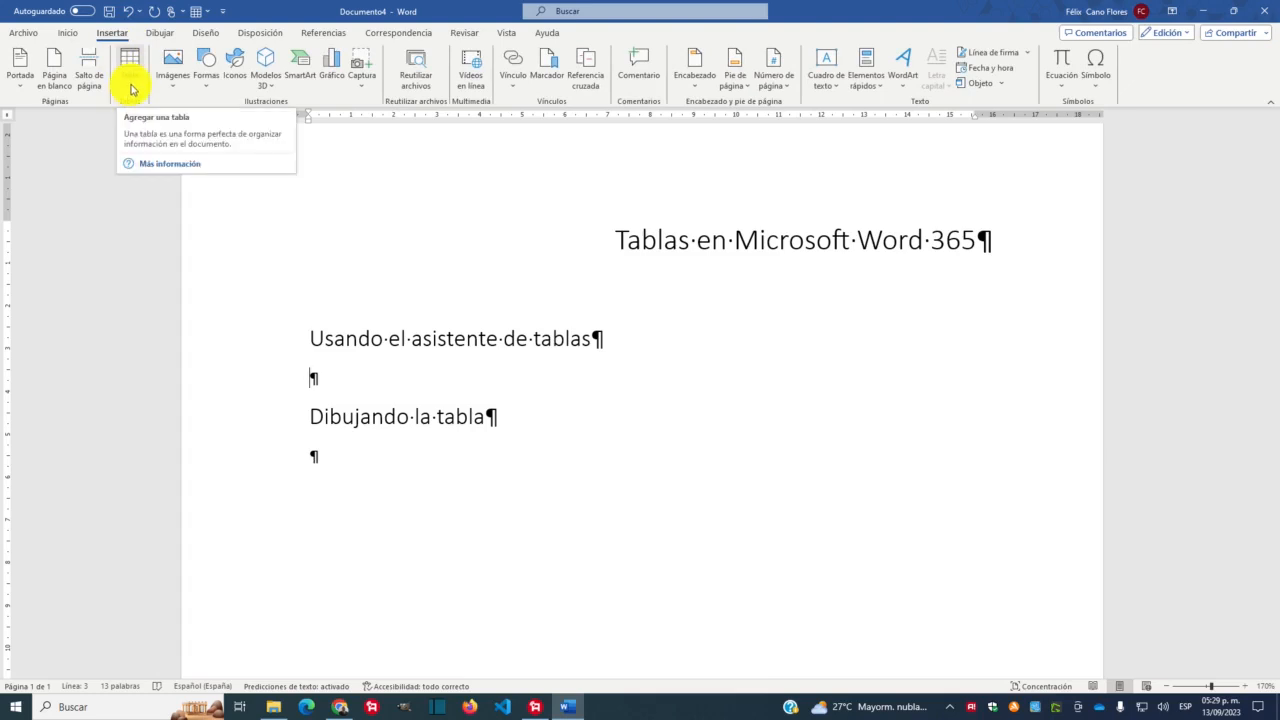
{"action": "left_click", "coordinate": [131, 80]}
{"action": "left_click", "coordinate": [131, 89]}
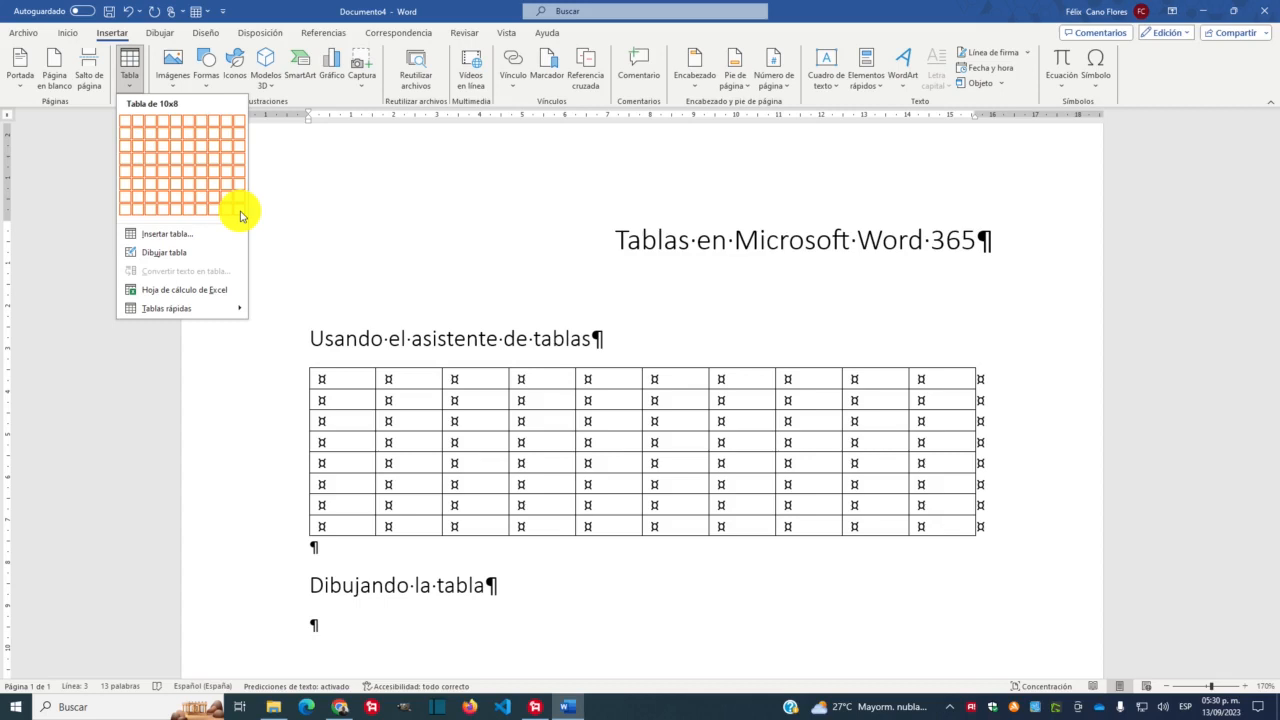
{"action": "left_click", "coordinate": [240, 215]}
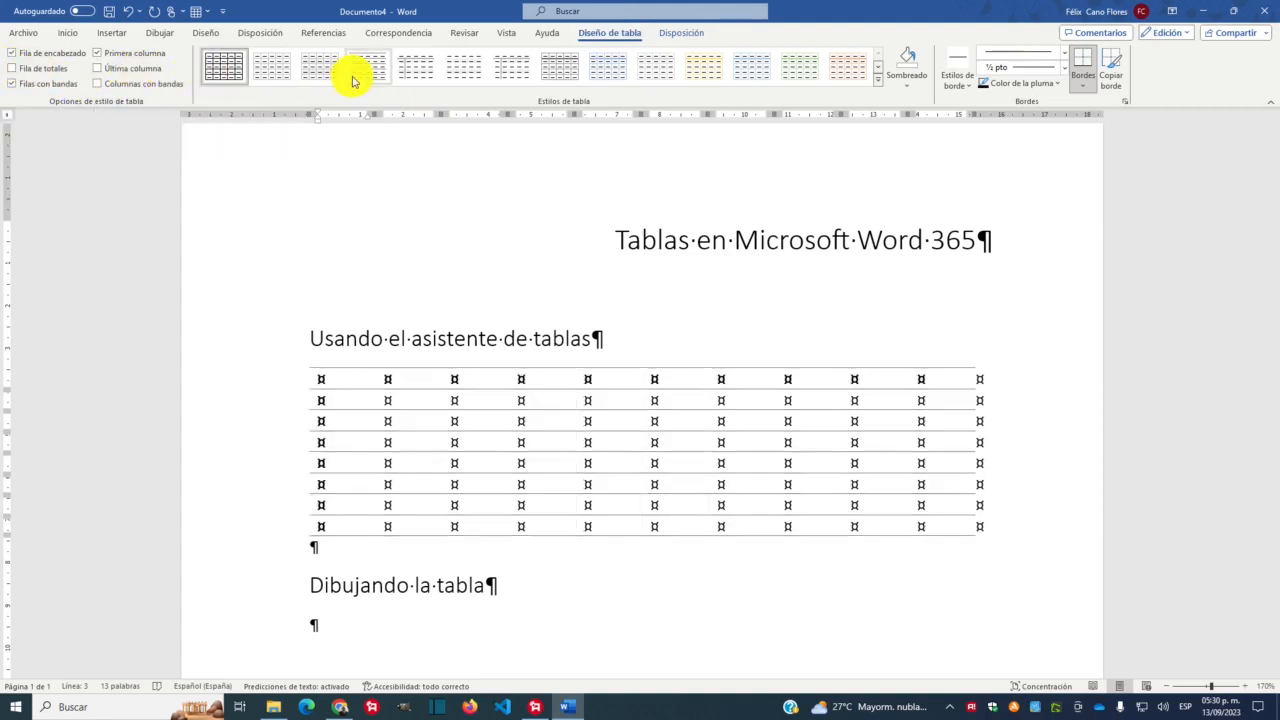
Apply the grey banded table style with a borderless header row and italic first column to the 10x8 table
{"action": "left_click", "coordinate": [877, 66]}
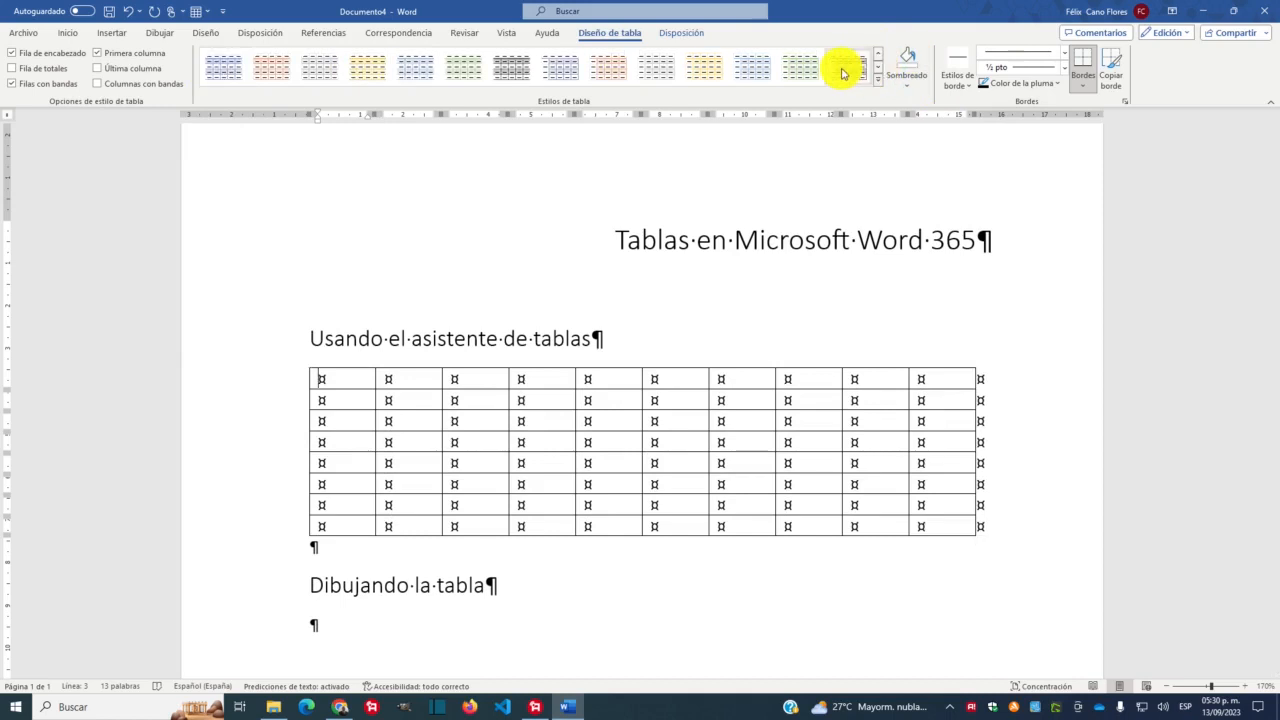
{"action": "left_click", "coordinate": [842, 73]}
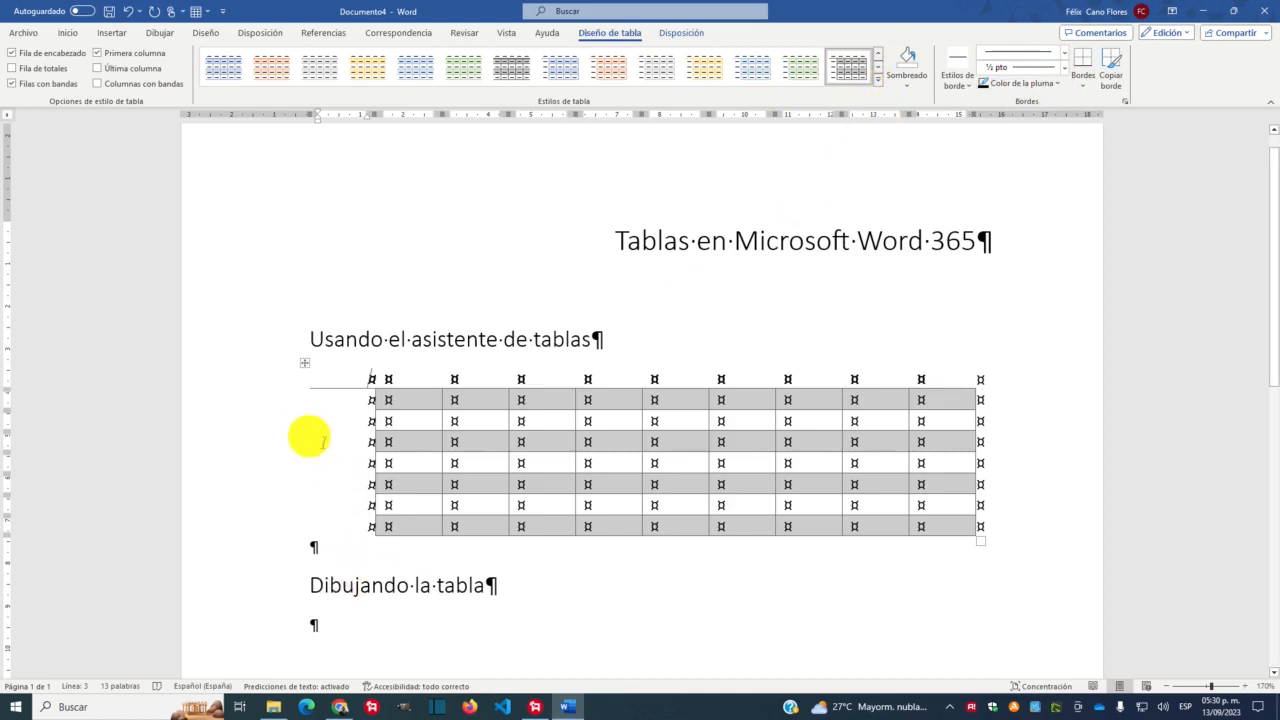
{"action": "scroll", "coordinate": [491, 394], "scroll_direction": "down", "scroll_amount": 1}
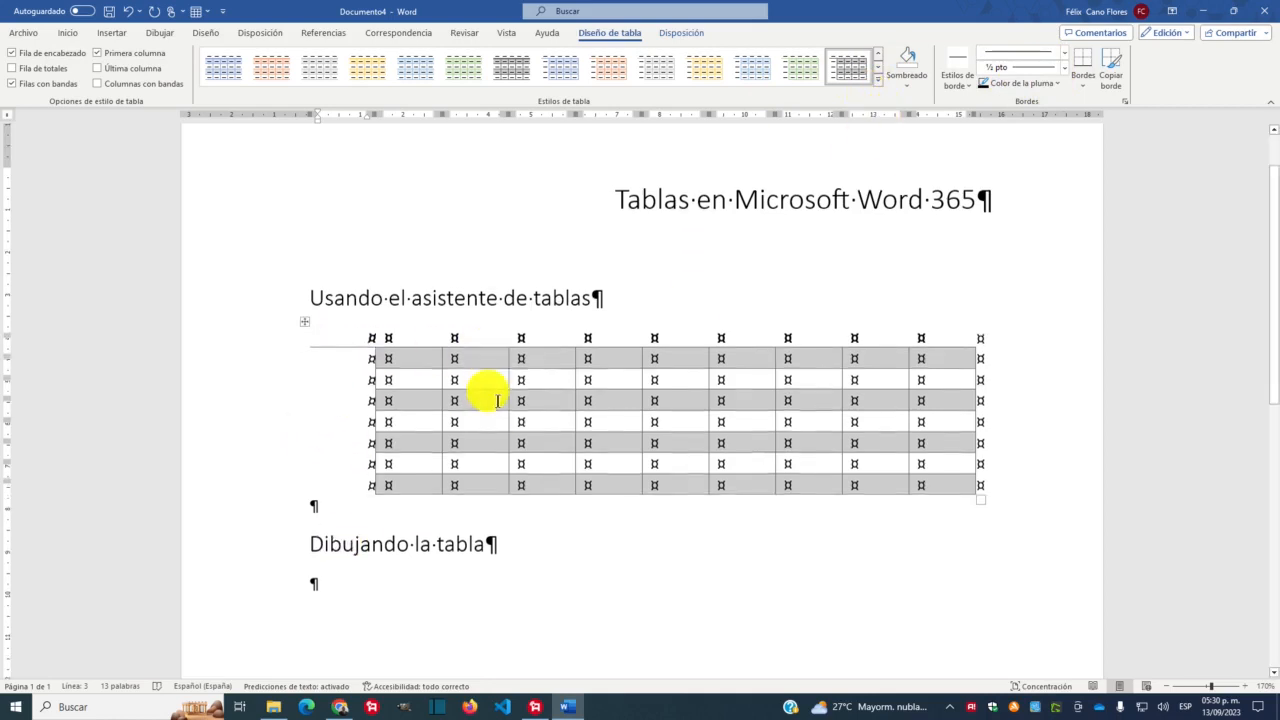
{"action": "scroll", "coordinate": [585, 402], "scroll_direction": "down", "scroll_amount": 1}
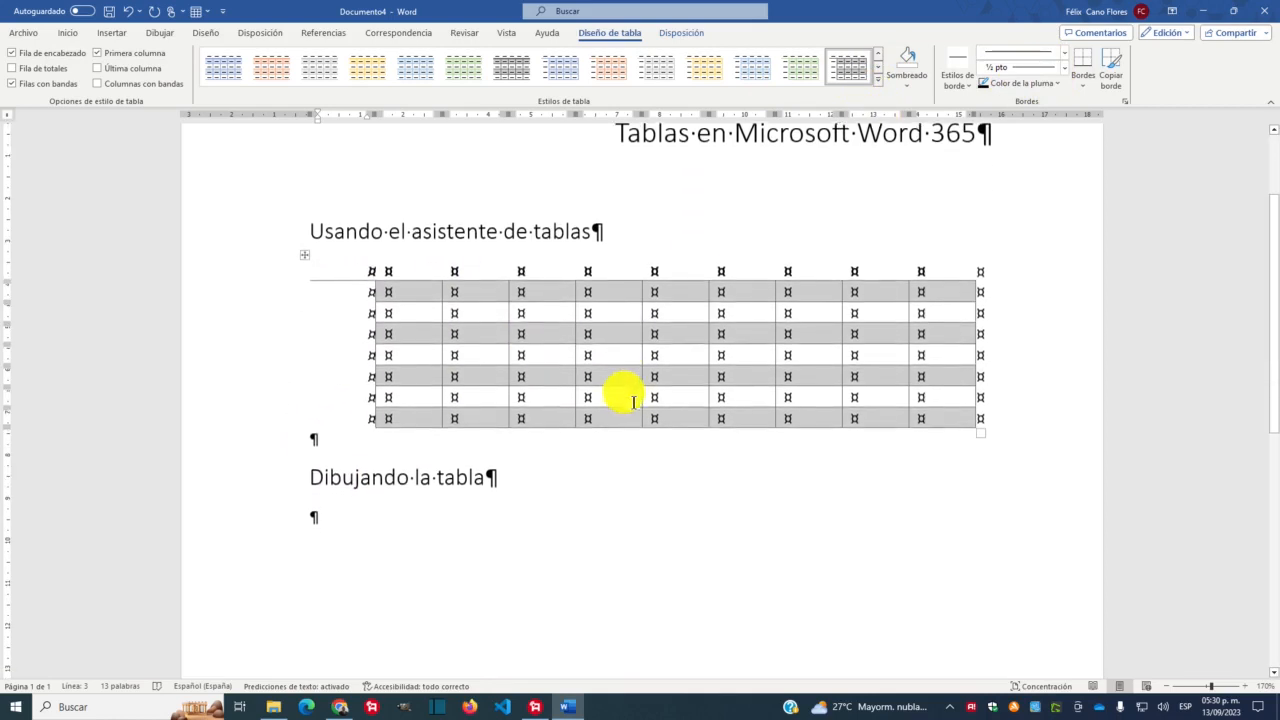
Hide the document's formatting marks to check the 10x8 table without them, and show them again
{"action": "left_click", "coordinate": [23, 33]}
{"action": "left_click", "coordinate": [8, 36]}
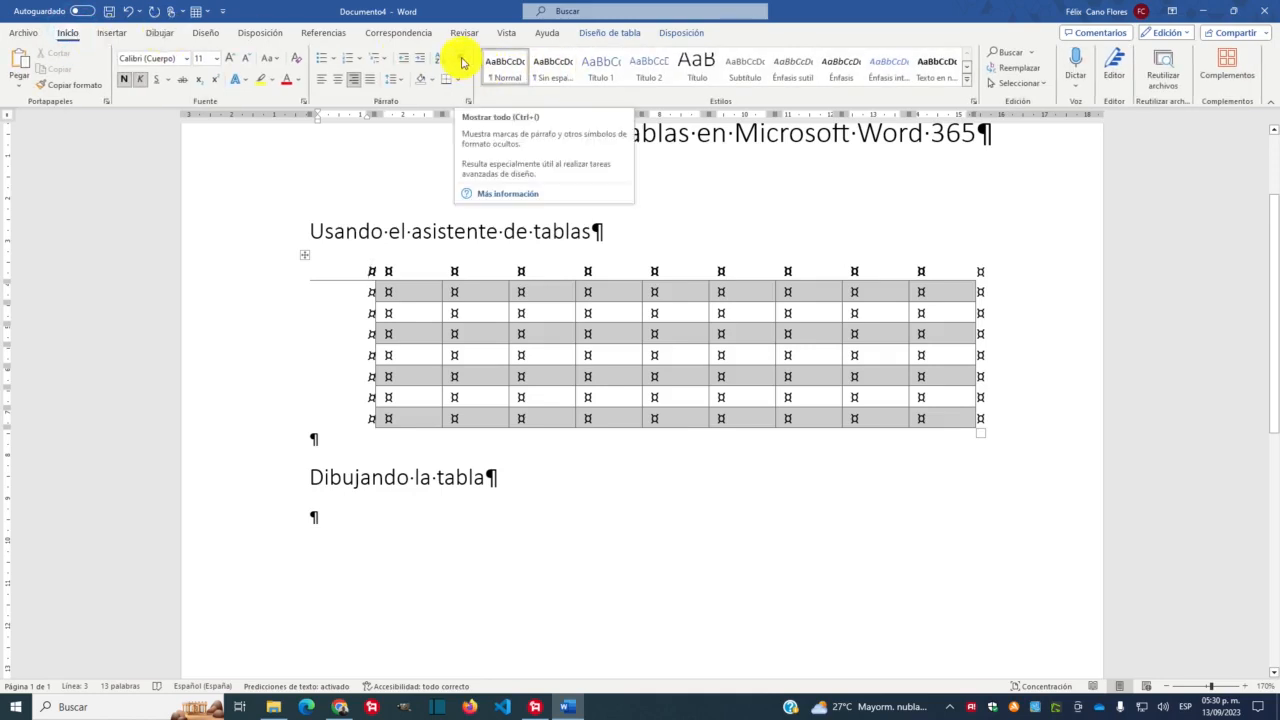
{"action": "left_click", "coordinate": [462, 63]}
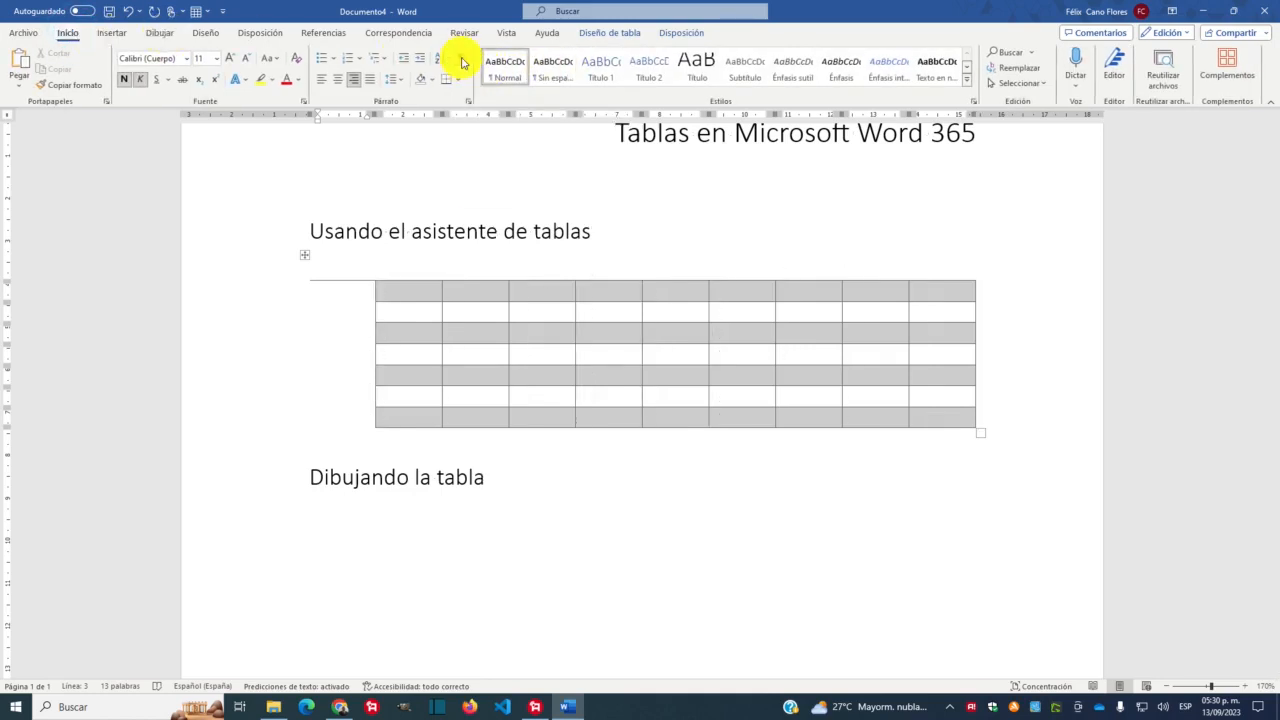
{"action": "left_click", "coordinate": [462, 63]}
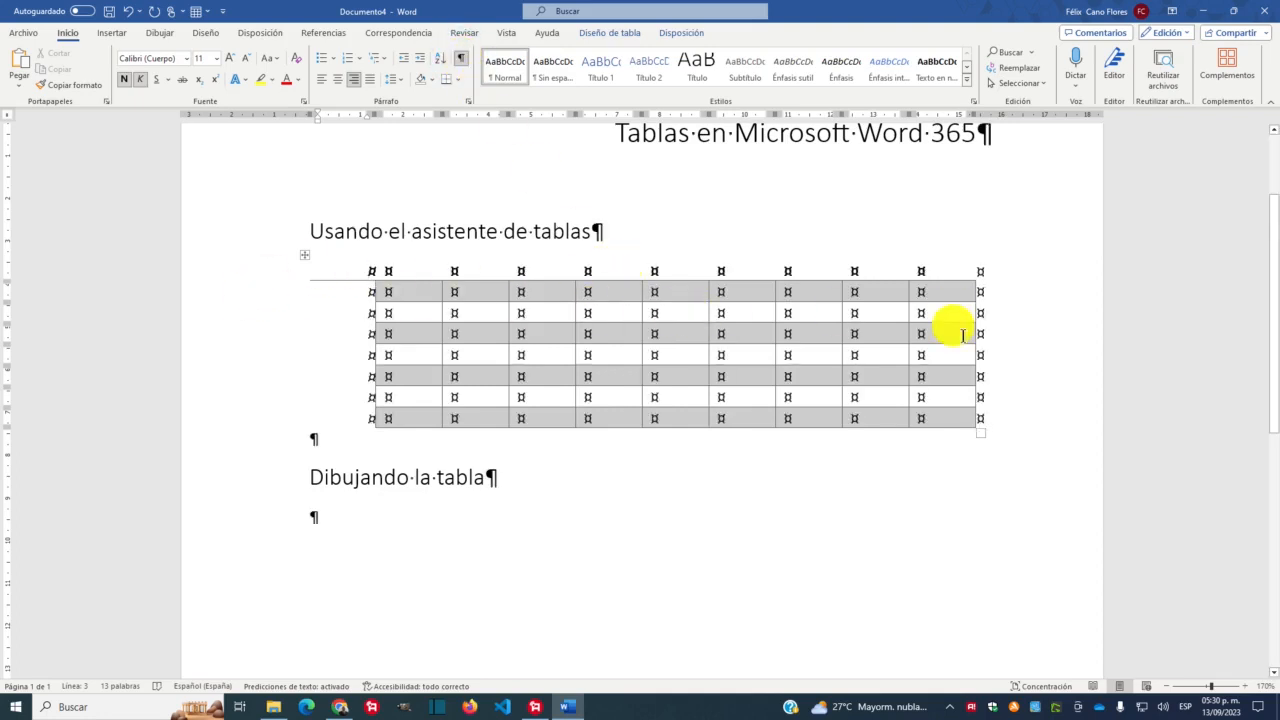
{"action": "left_click", "coordinate": [304, 256]}
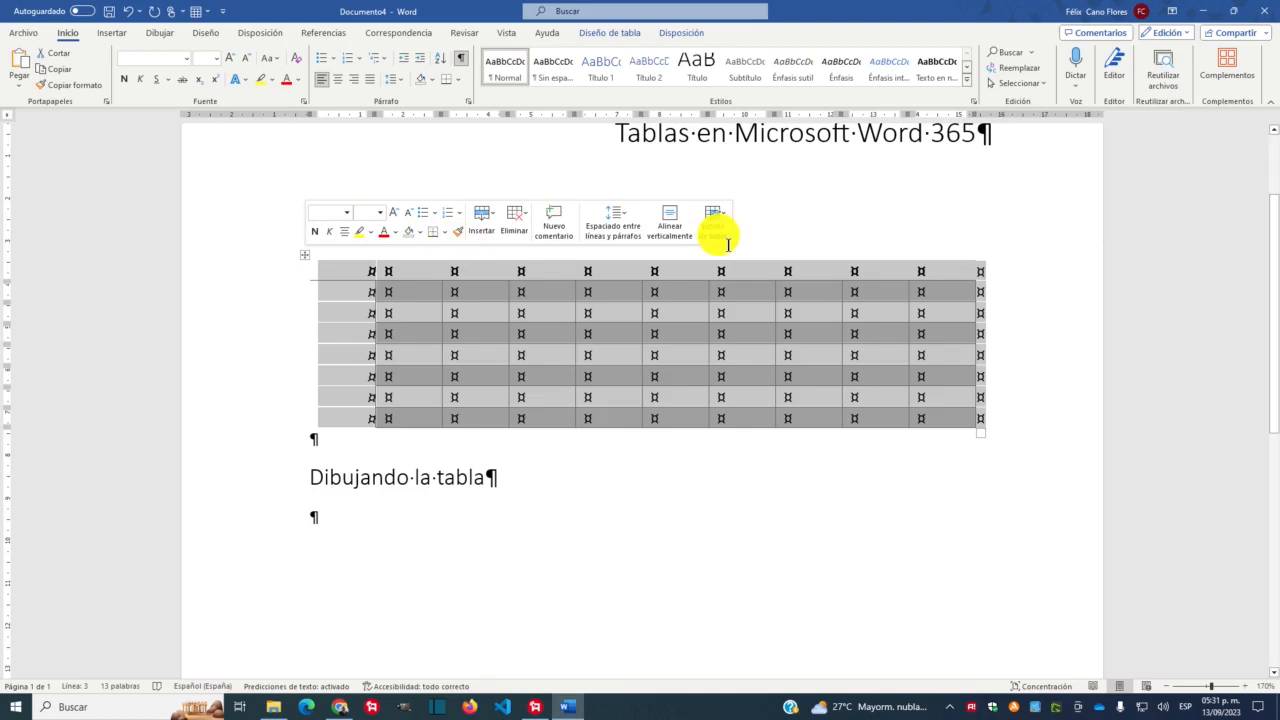
{"action": "left_click", "coordinate": [811, 226]}
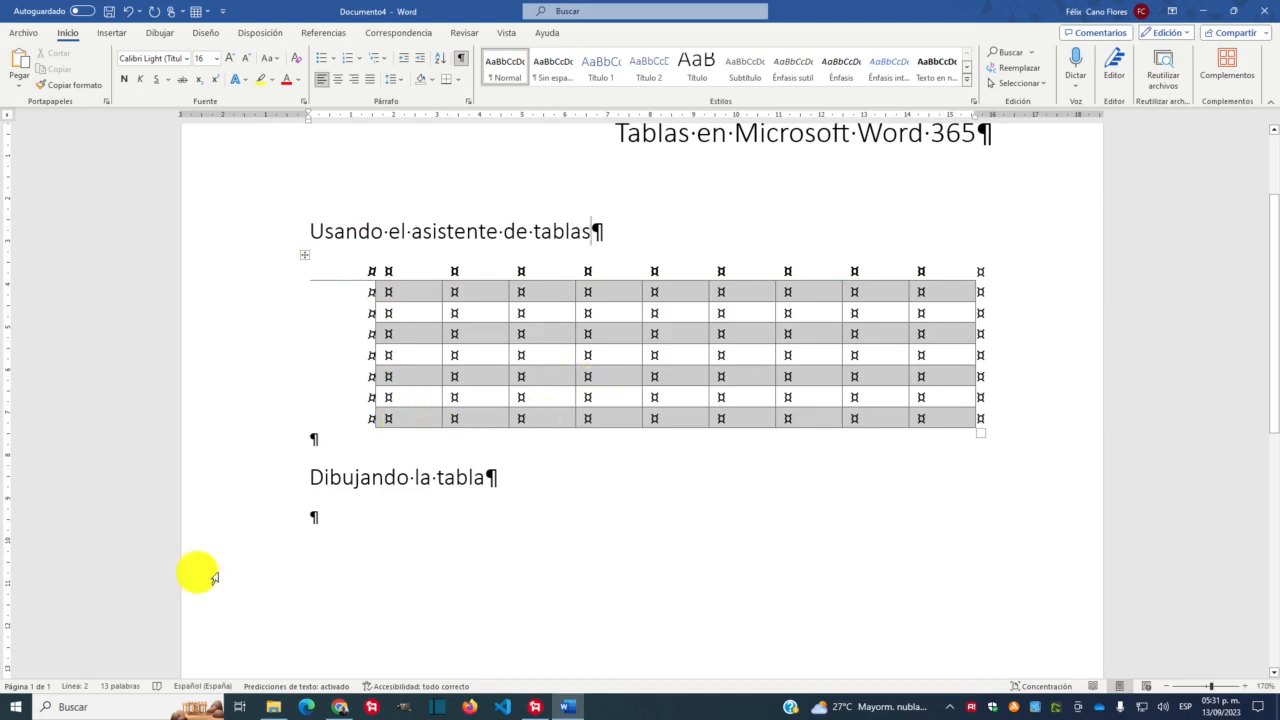
Add an extra empty paragraph below the heading "Dibujando la tabla" and return to the first empty one
{"action": "left_click", "coordinate": [348, 516]}
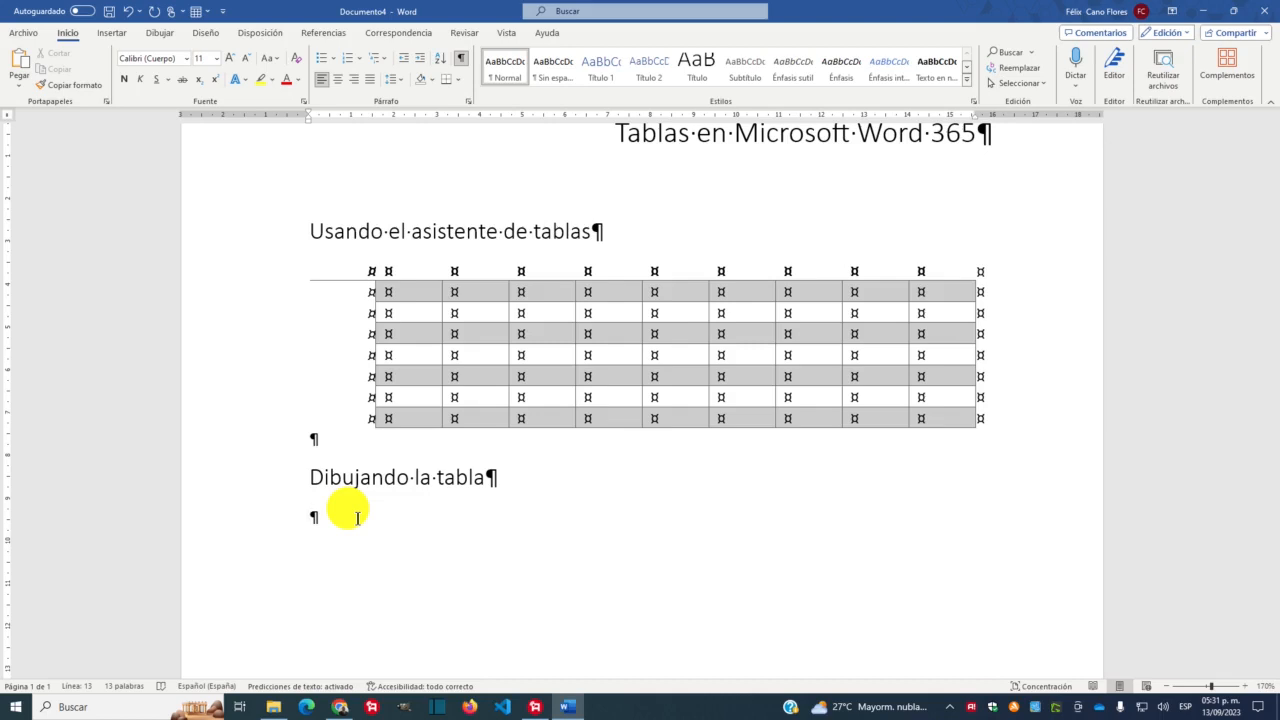
{"action": "key", "text": "Return"}
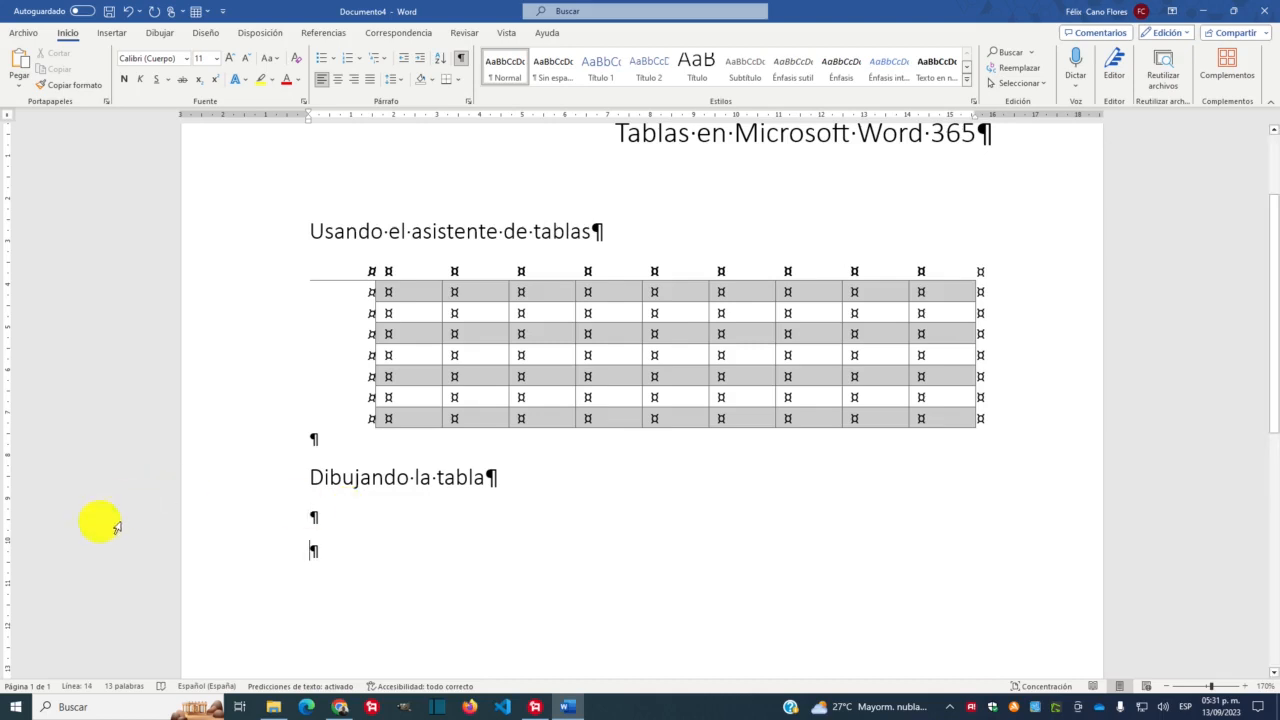
{"action": "left_click", "coordinate": [337, 512]}
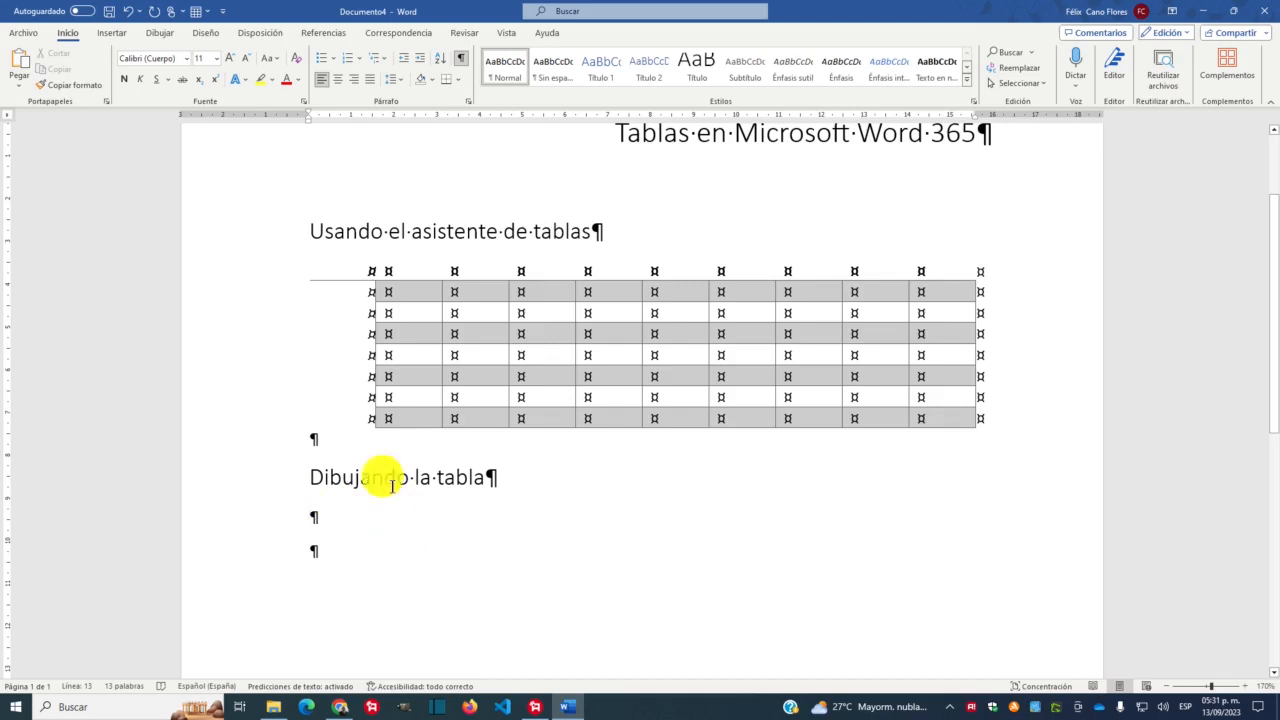
Draw a table frame about 15.8 cm wide and 2.71 cm high below "Dibujando la tabla"
{"action": "left_click", "coordinate": [112, 33]}
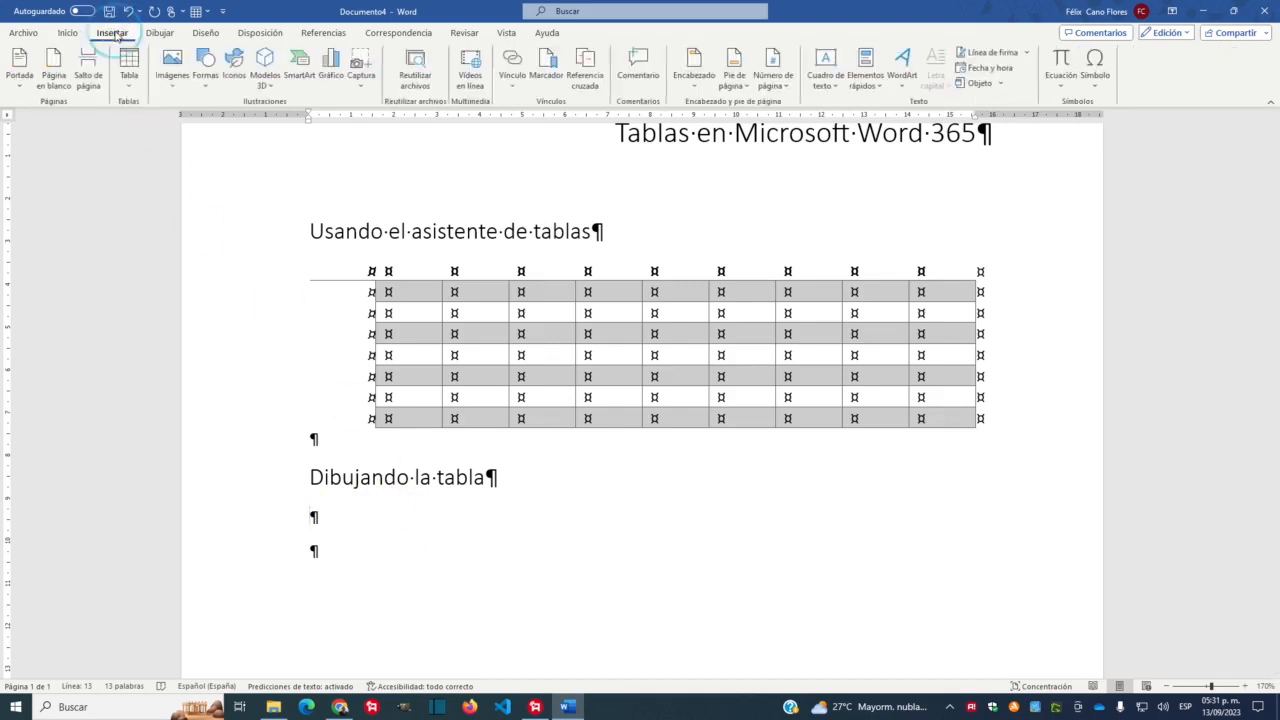
{"action": "left_click", "coordinate": [130, 86]}
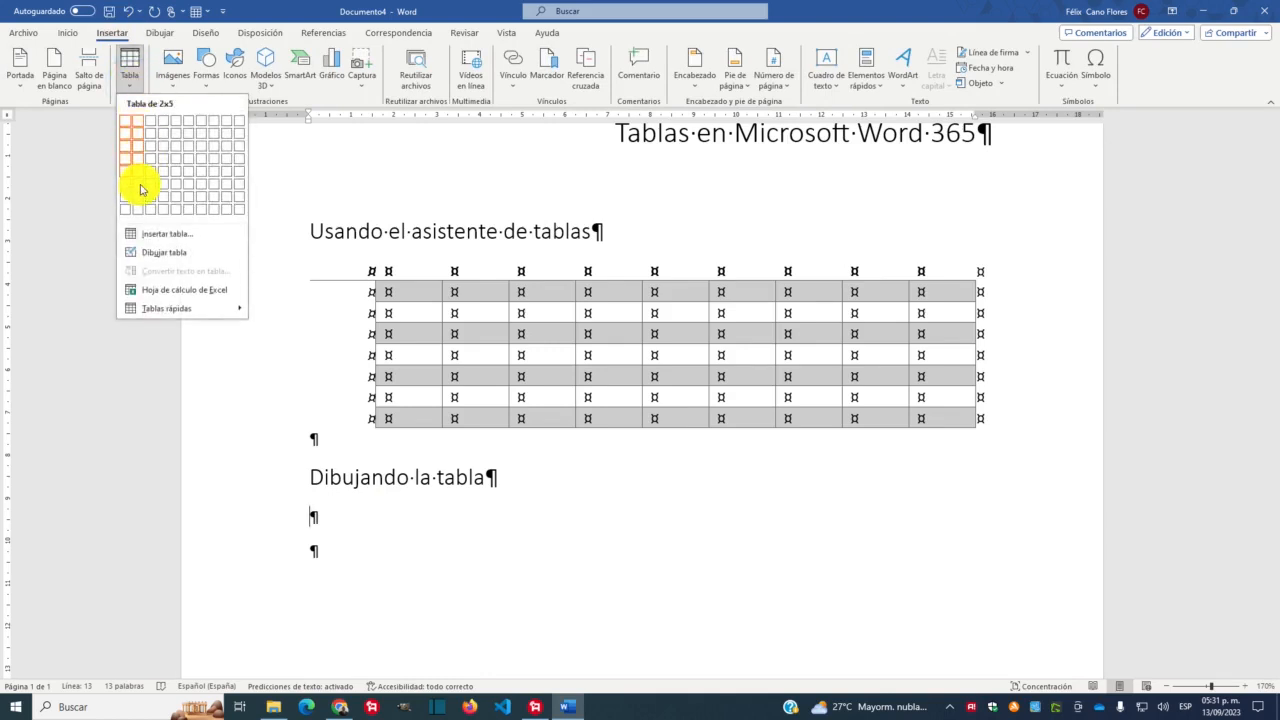
{"action": "left_click", "coordinate": [155, 257]}
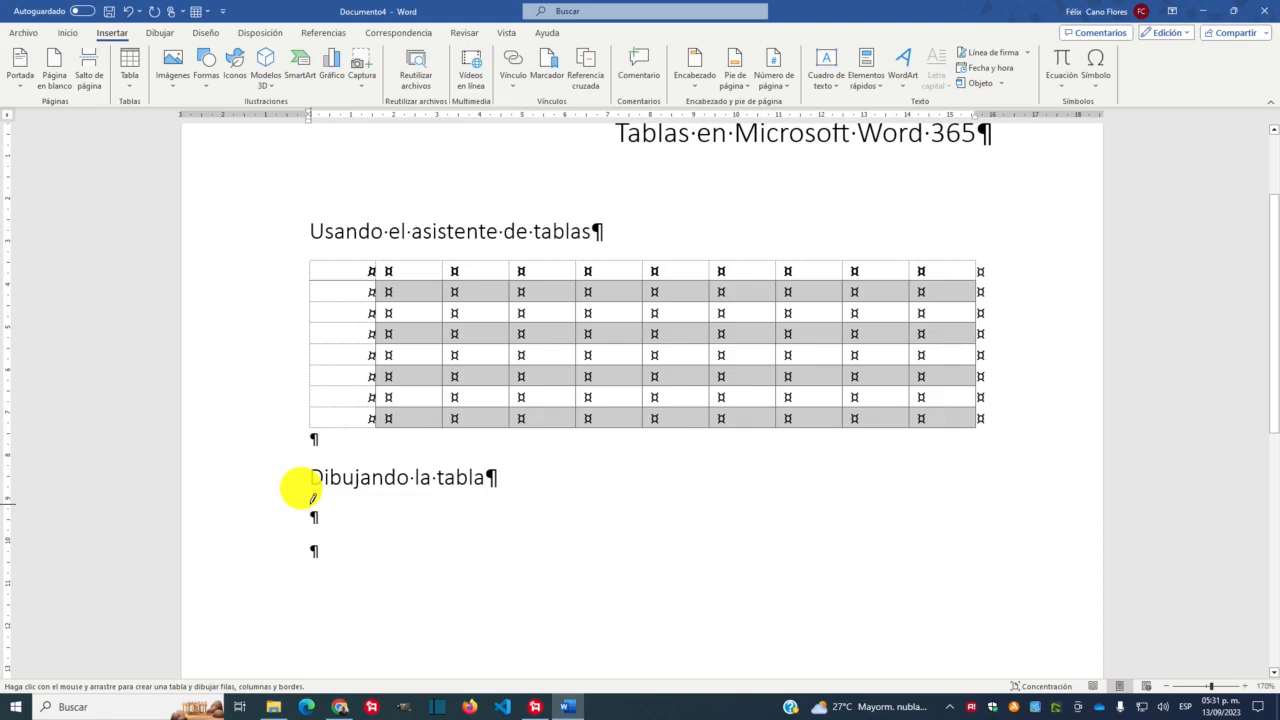
{"action": "mouse_move", "coordinate": [311, 502]}
{"action": "left_mouse_down"}
{"action": "mouse_move", "coordinate": [315, 527]}
{"action": "mouse_move", "coordinate": [375, 545]}
{"action": "mouse_move", "coordinate": [988, 571]}
{"action": "mouse_move", "coordinate": [970, 578]}
{"action": "mouse_move", "coordinate": [990, 622]}
{"action": "left_mouse_up"}
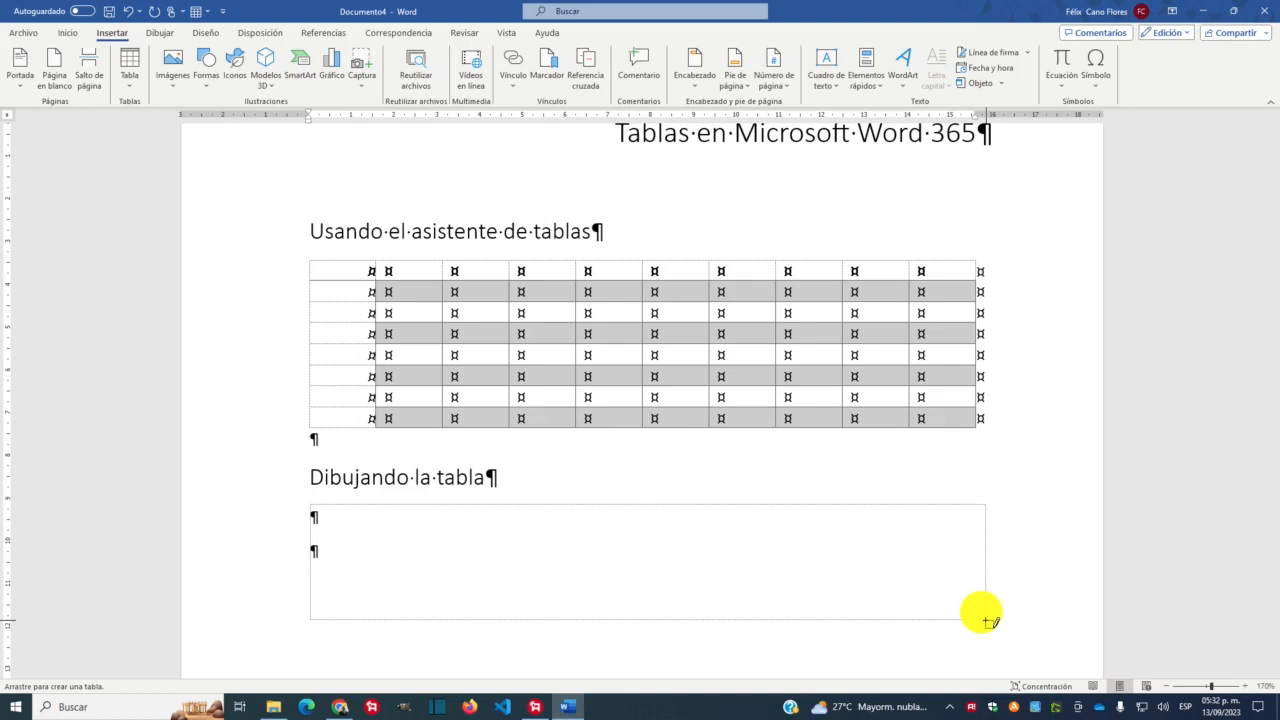
{"action": "left_click_drag", "start_coordinate": [985, 621], "coordinate": [986, 621]}
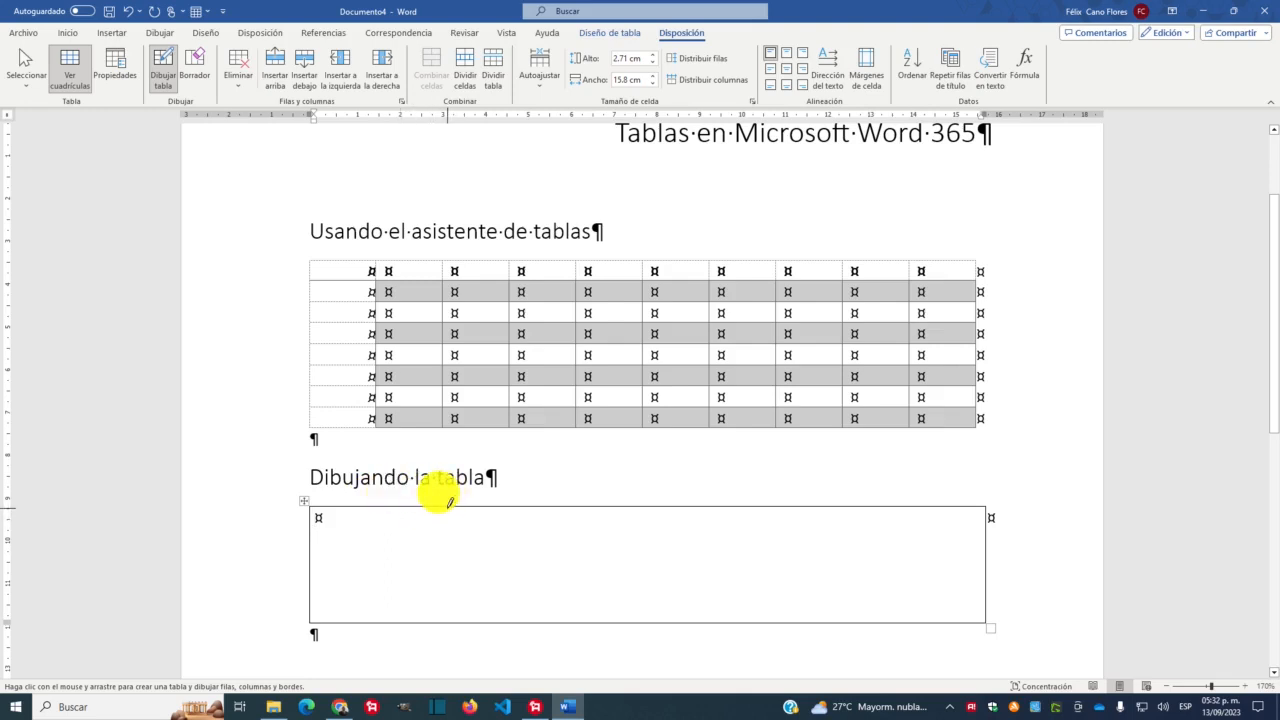
Draw lines dividing the frame into four rows and three columns, the first about 3.16 cm and the middle about 10.04 cm wide
{"action": "left_click_drag", "start_coordinate": [447, 504], "coordinate": [446, 620]}
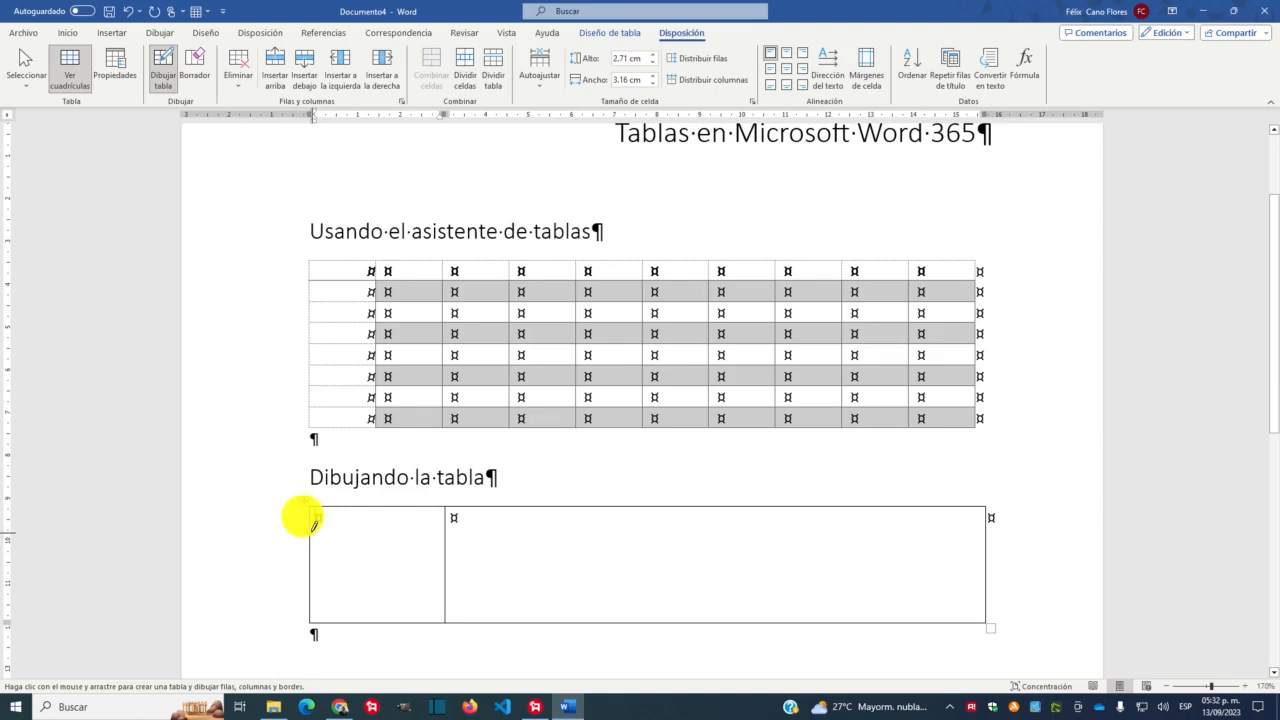
{"action": "left_click_drag", "start_coordinate": [313, 527], "coordinate": [748, 535]}
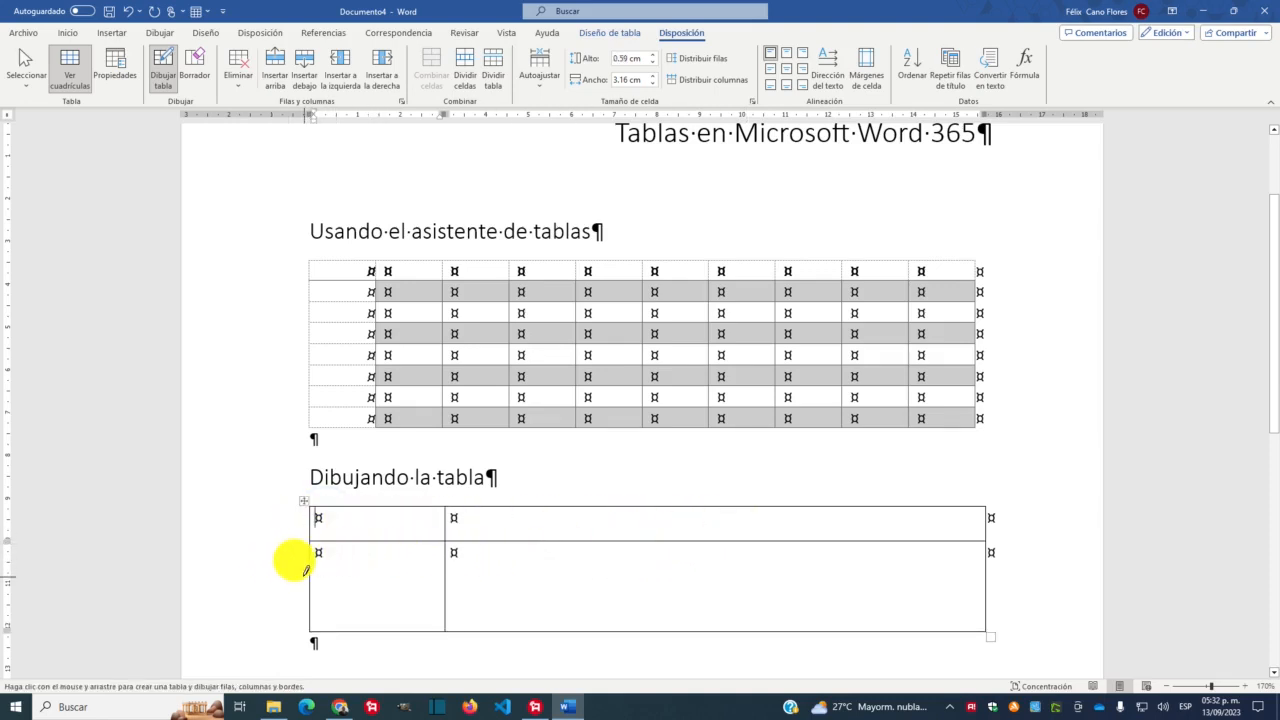
{"action": "left_click_drag", "start_coordinate": [315, 566], "coordinate": [806, 566]}
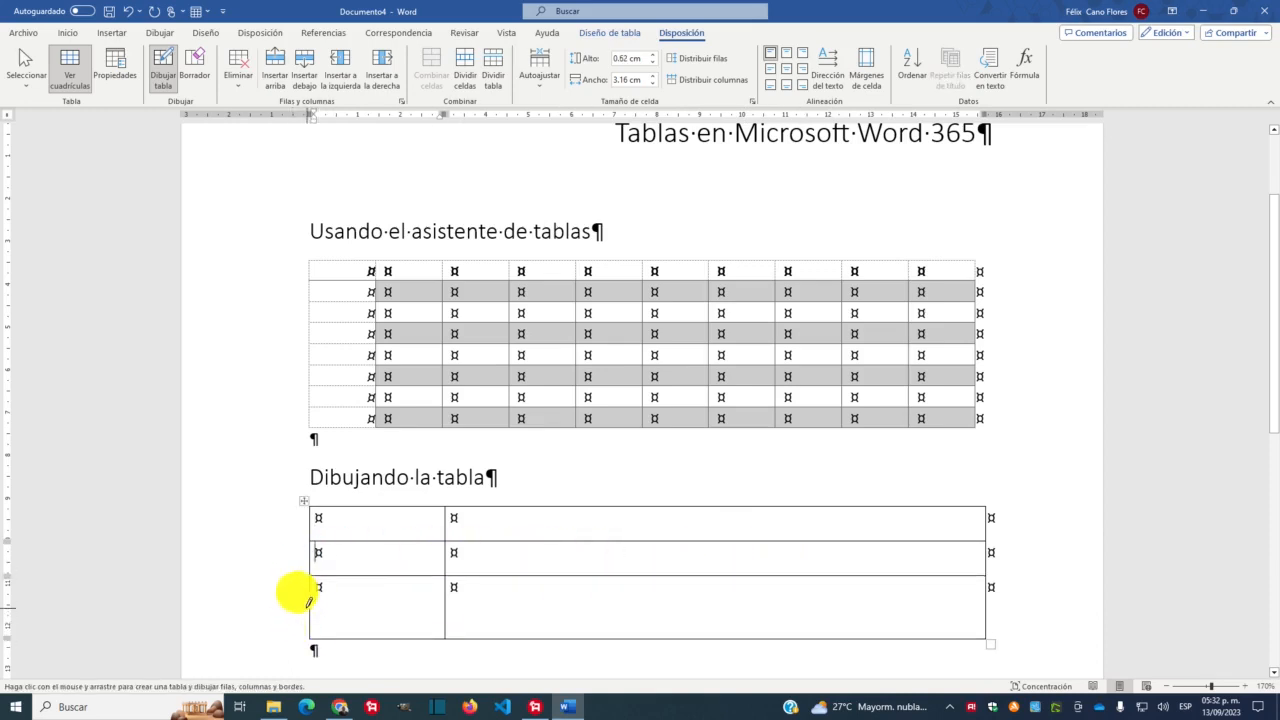
{"action": "left_click_drag", "start_coordinate": [316, 603], "coordinate": [795, 608]}
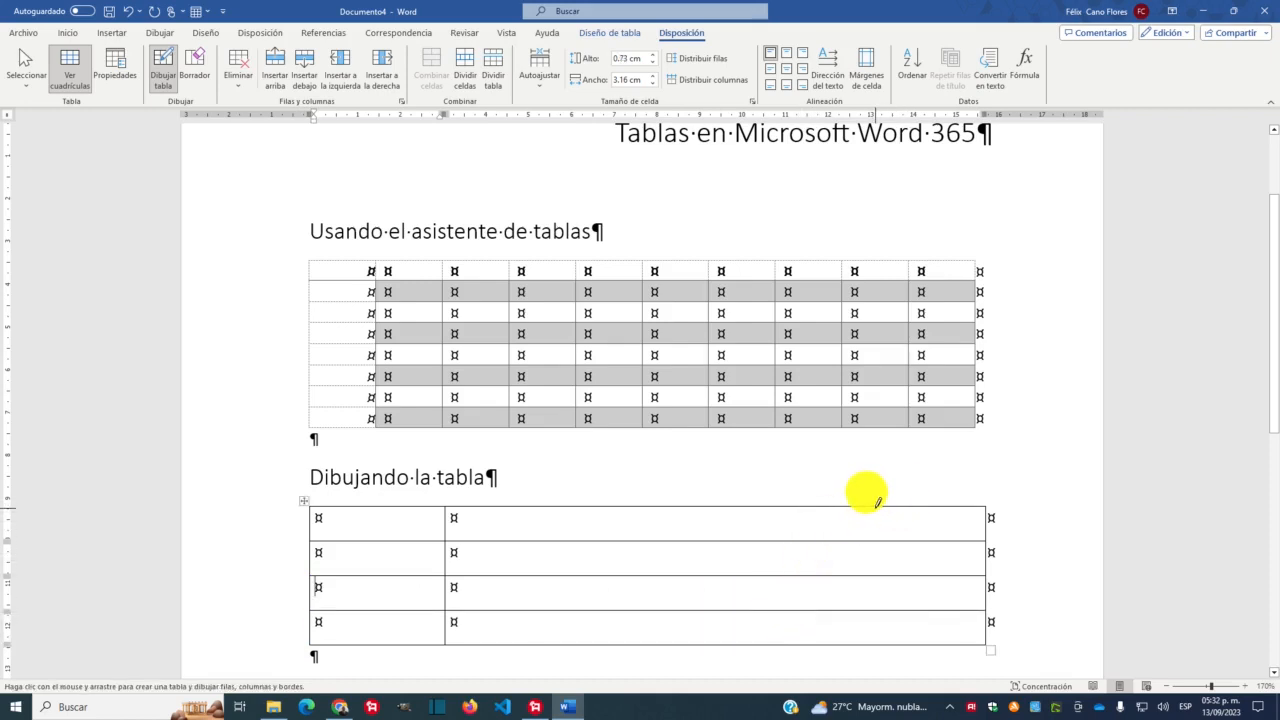
{"action": "left_click_drag", "start_coordinate": [877, 502], "coordinate": [885, 640]}
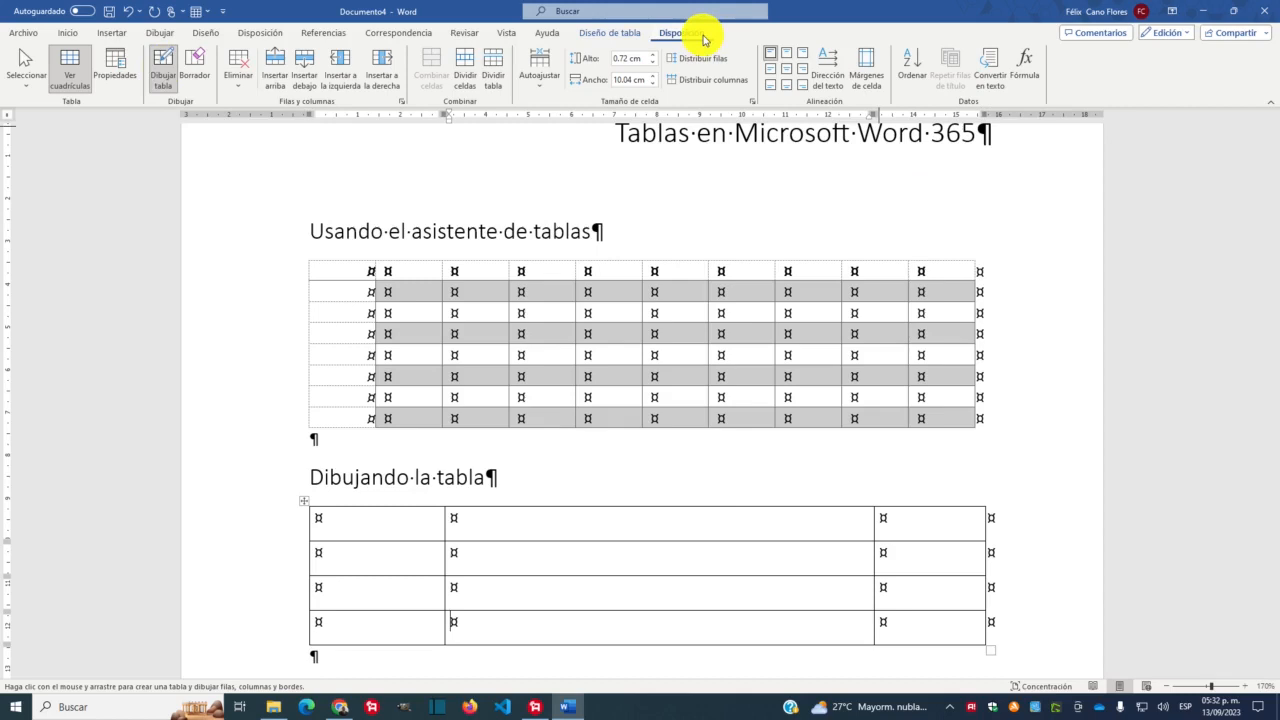
{"action": "left_click", "coordinate": [166, 73]}
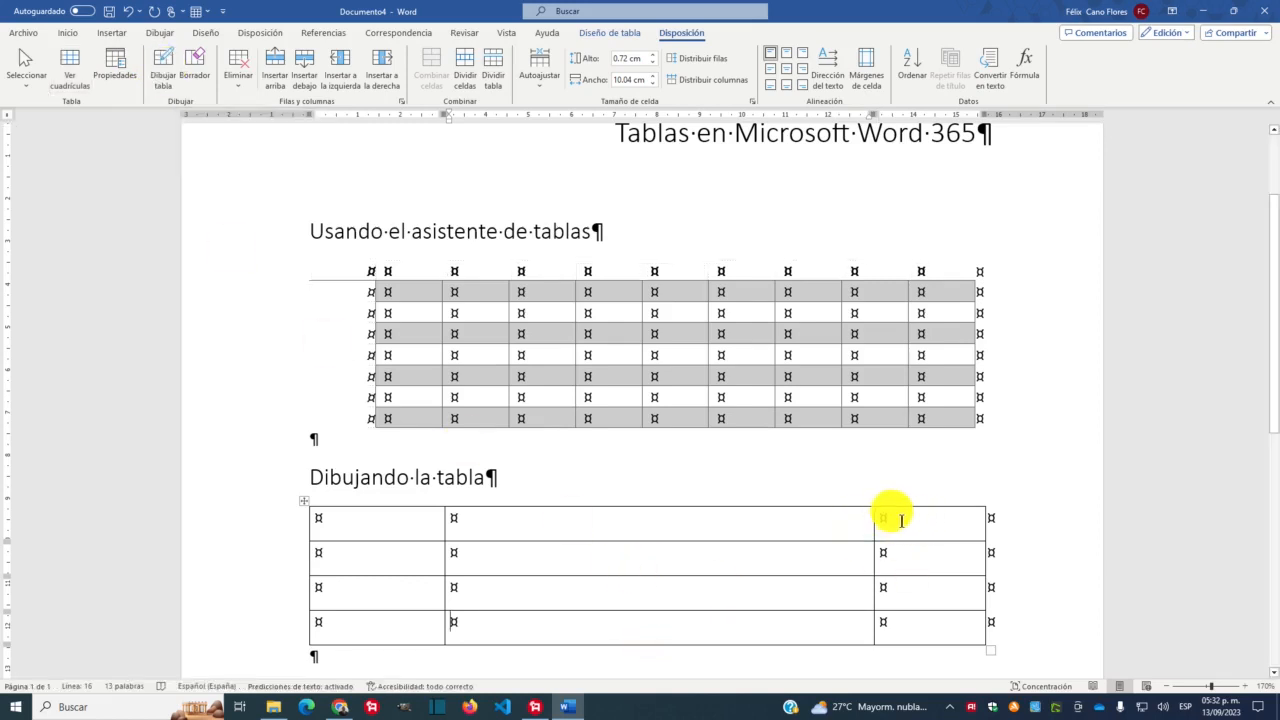
Erase the divider before the last column in the first three rows of the drawn table
{"action": "left_click", "coordinate": [196, 67]}
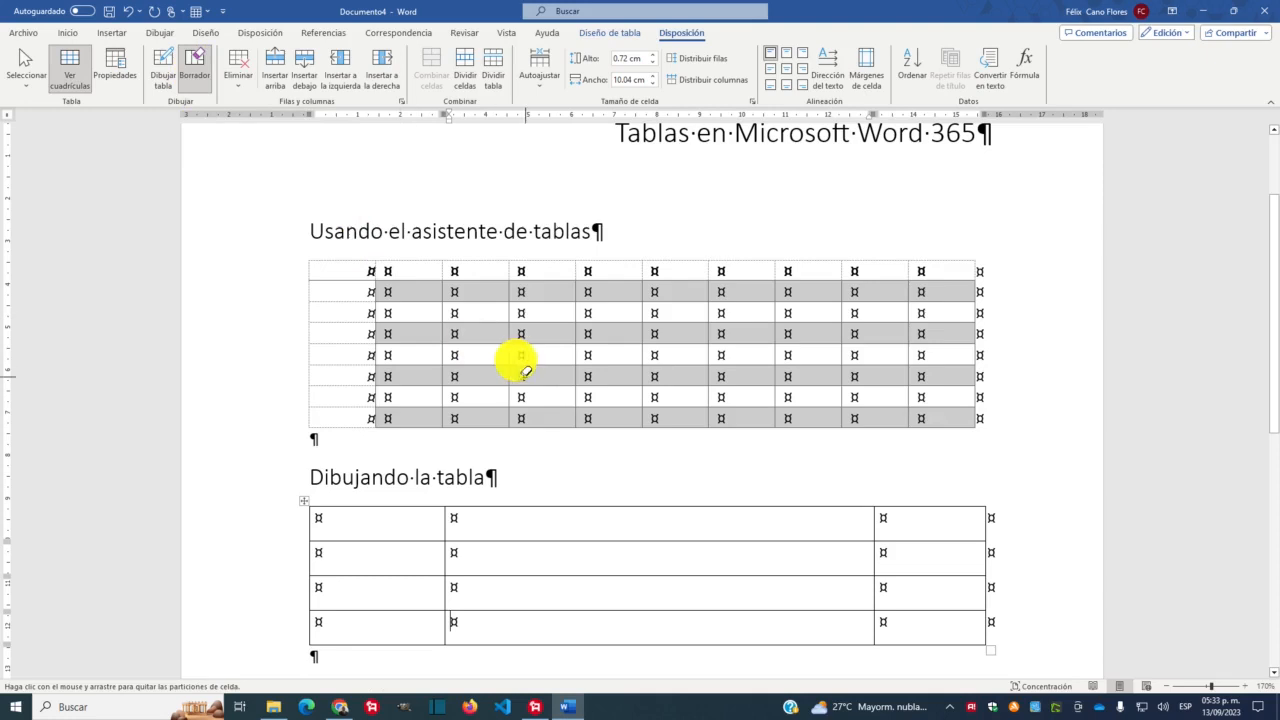
{"action": "left_click", "coordinate": [876, 522]}
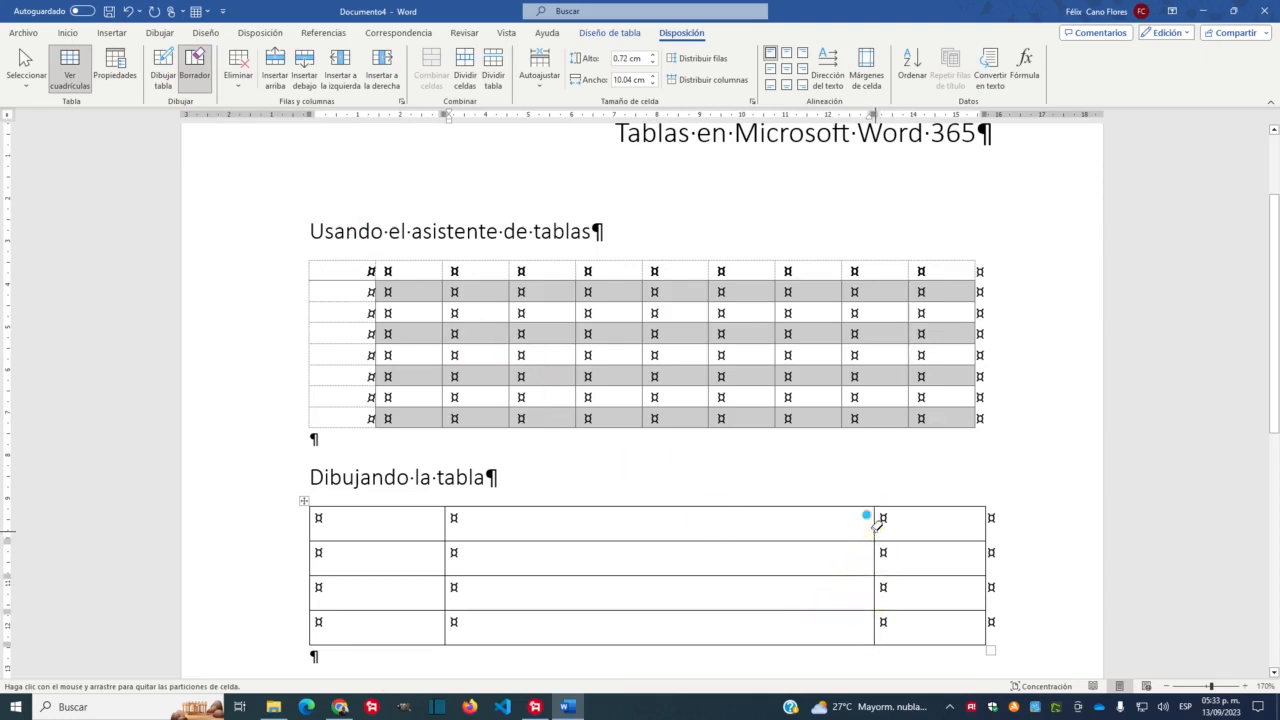
{"action": "left_click", "coordinate": [877, 558]}
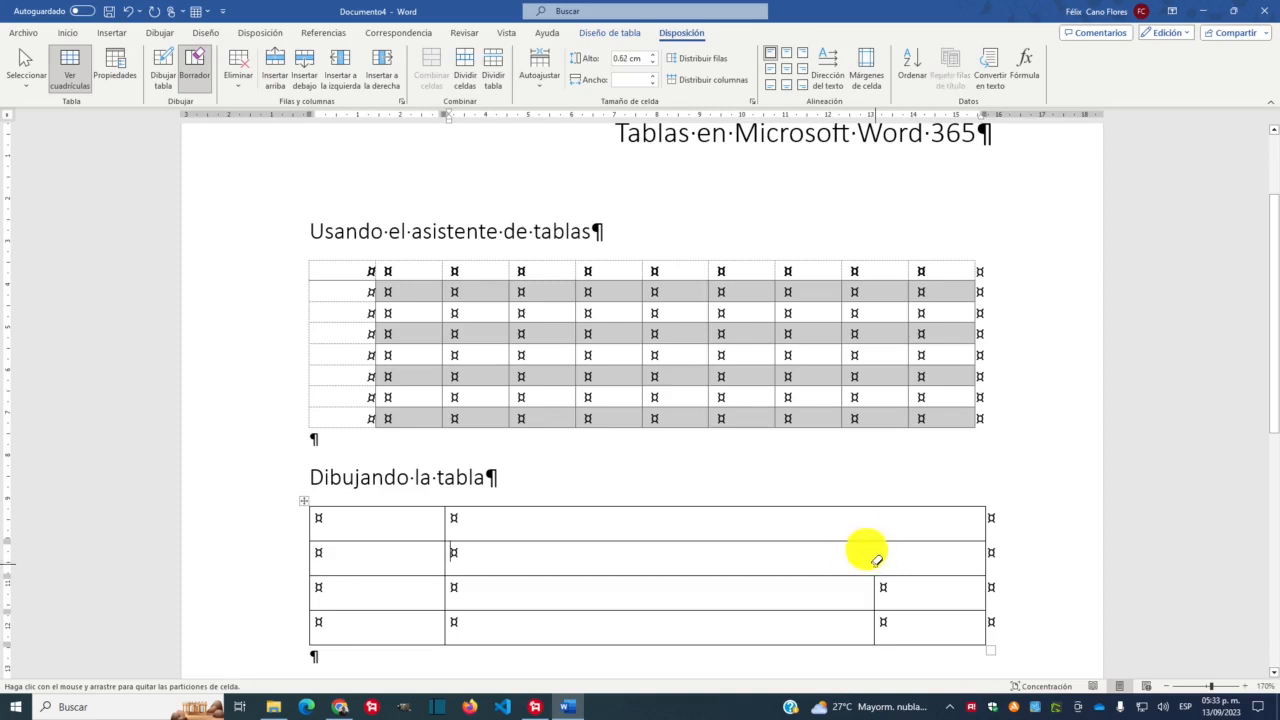
{"action": "left_click", "coordinate": [877, 592]}
{"action": "left_click", "coordinate": [877, 630]}
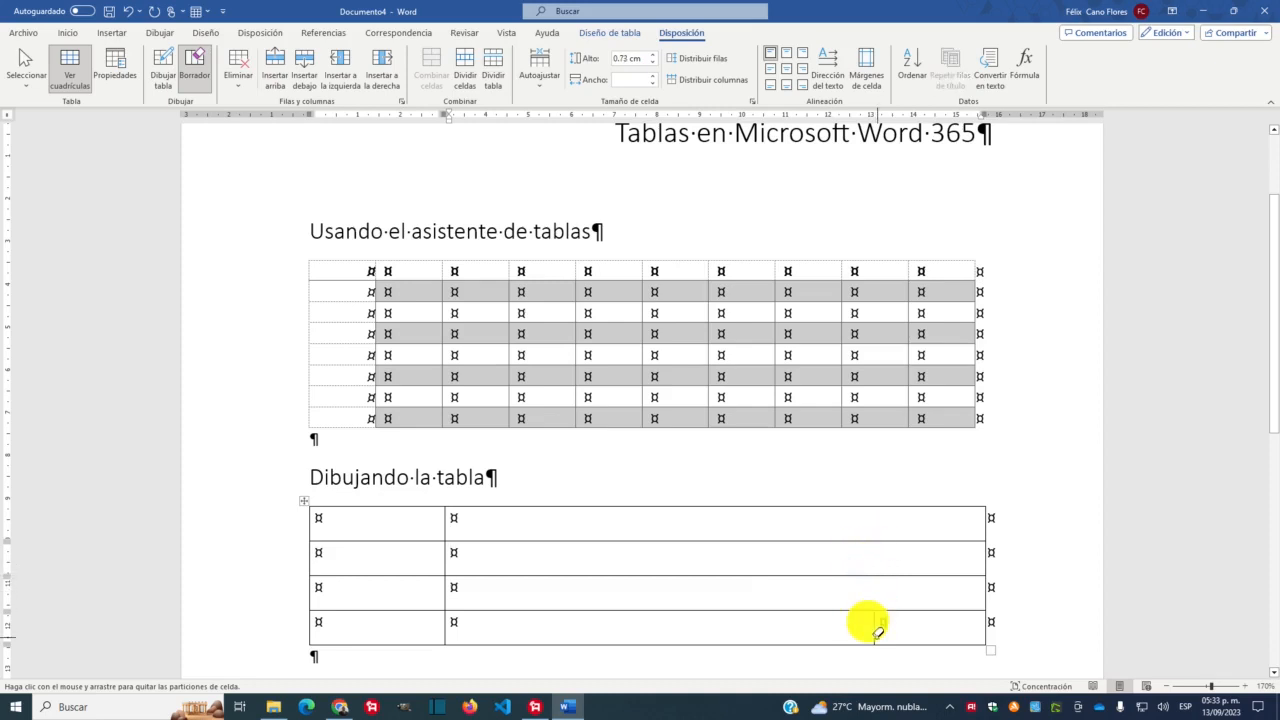
Erase the divider after the first column in the lower three rows of the drawn table and stop erasing
{"action": "left_click", "coordinate": [442, 594]}
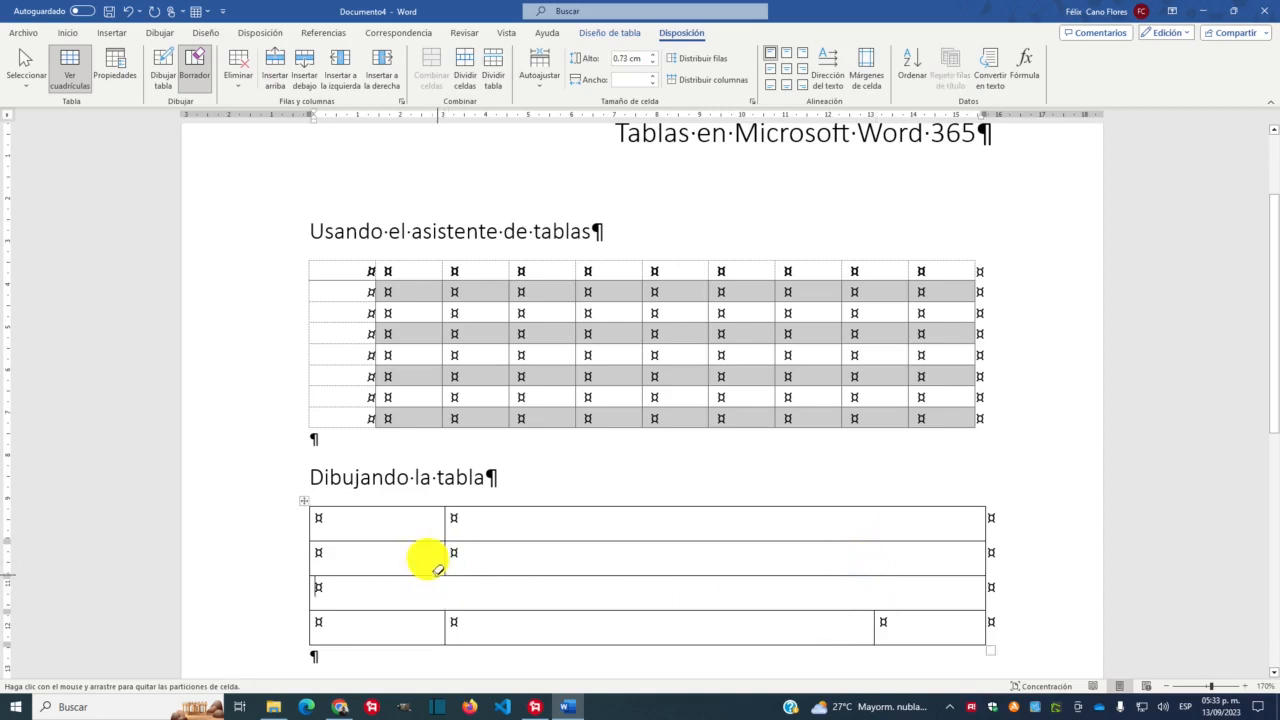
{"action": "left_click", "coordinate": [440, 550]}
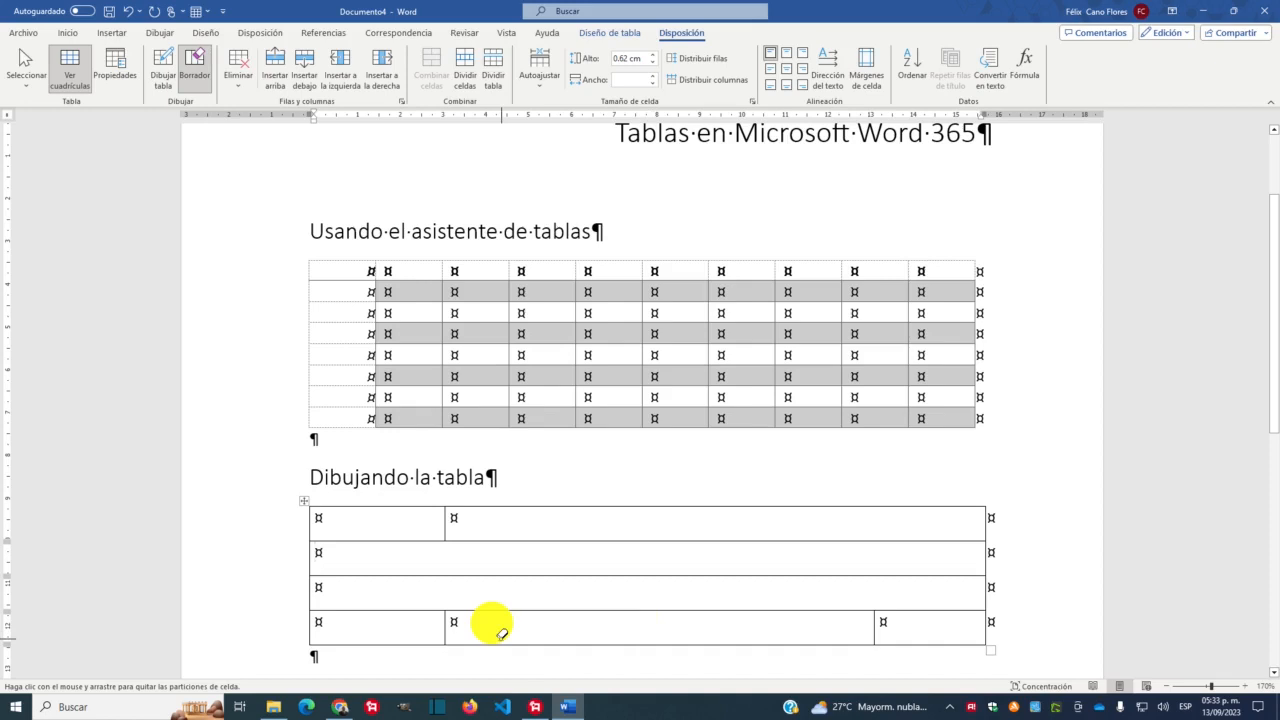
{"action": "left_click", "coordinate": [445, 627]}
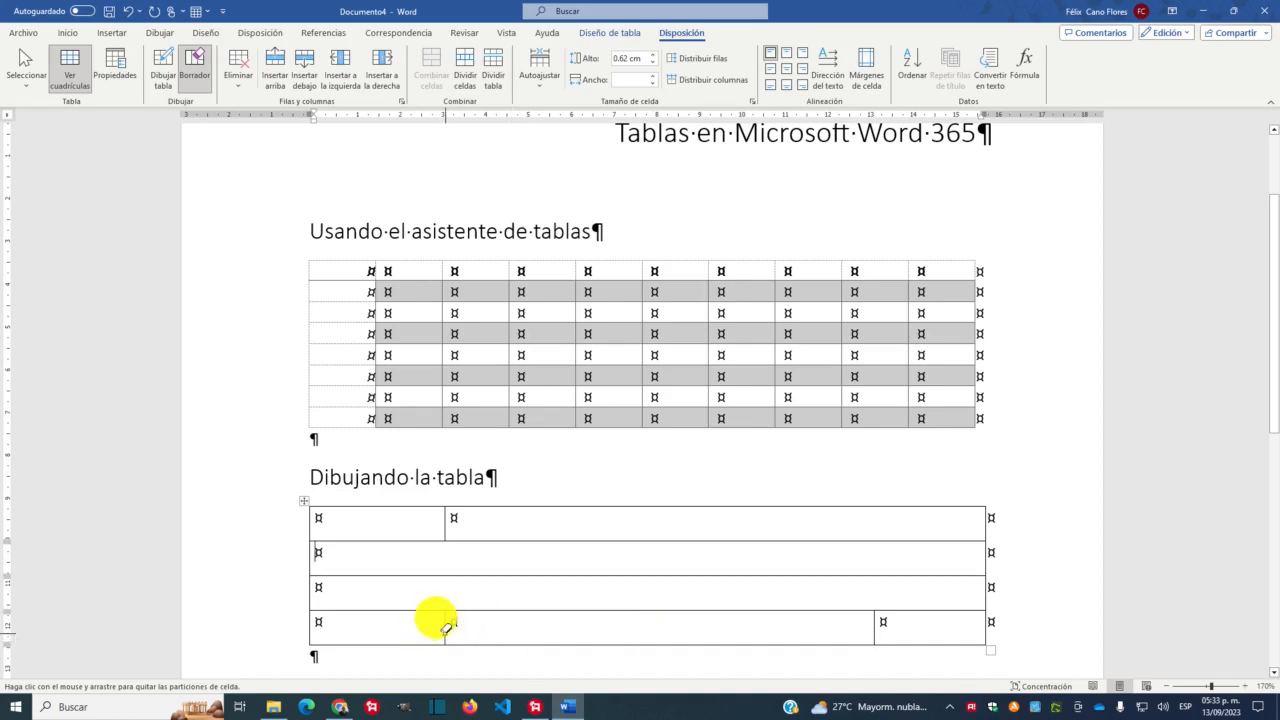
{"action": "scroll", "coordinate": [1057, 543], "scroll_direction": "down", "scroll_amount": 1}
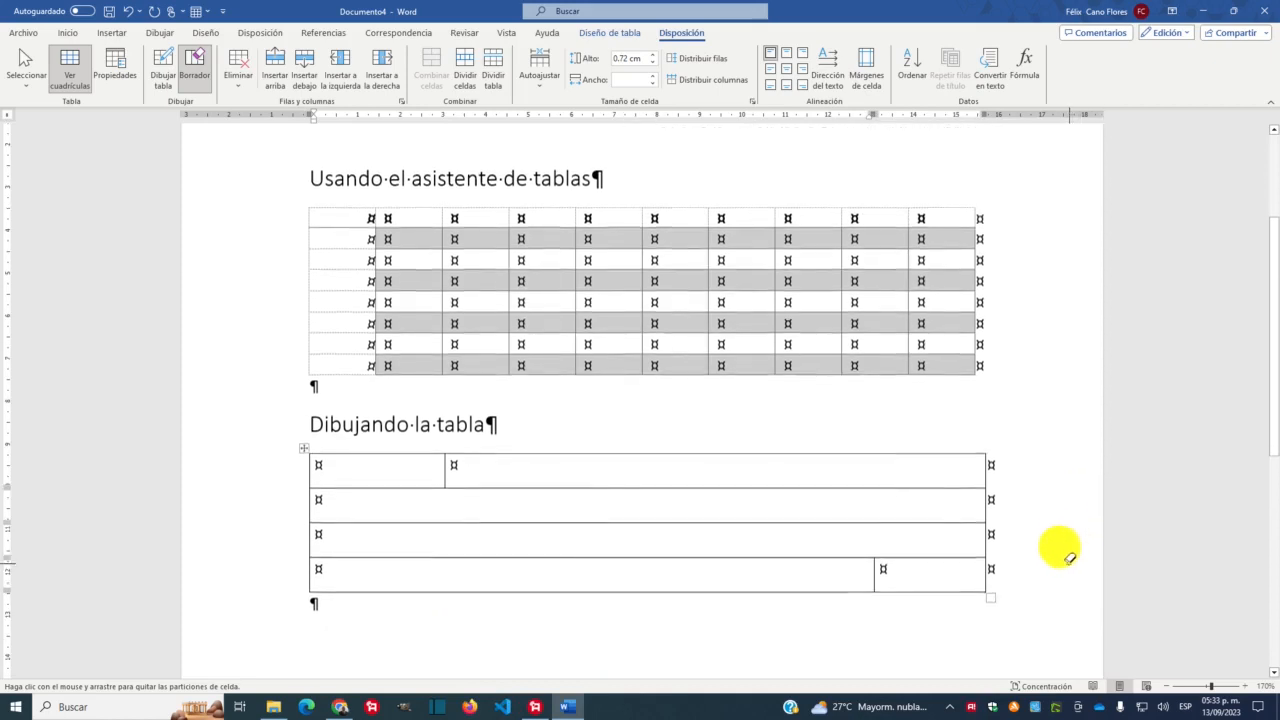
{"action": "scroll", "coordinate": [1057, 546], "scroll_direction": "up", "scroll_amount": 1}
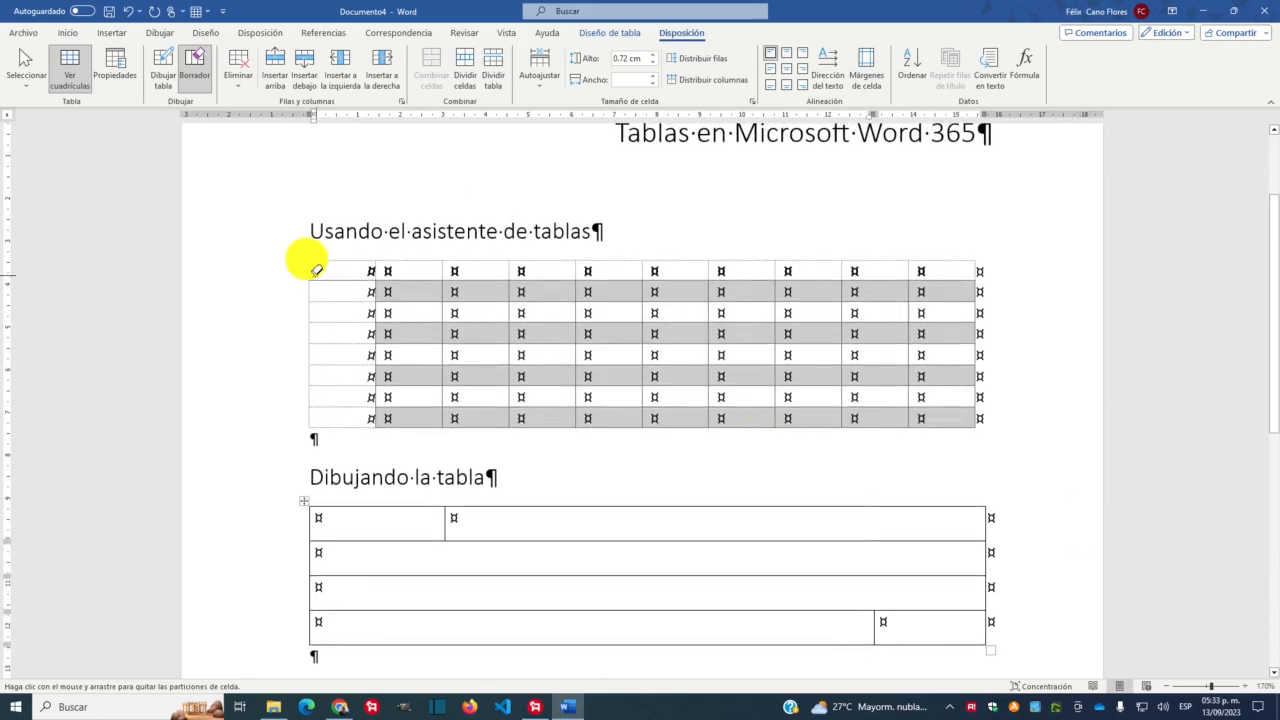
{"action": "left_click", "coordinate": [201, 72]}
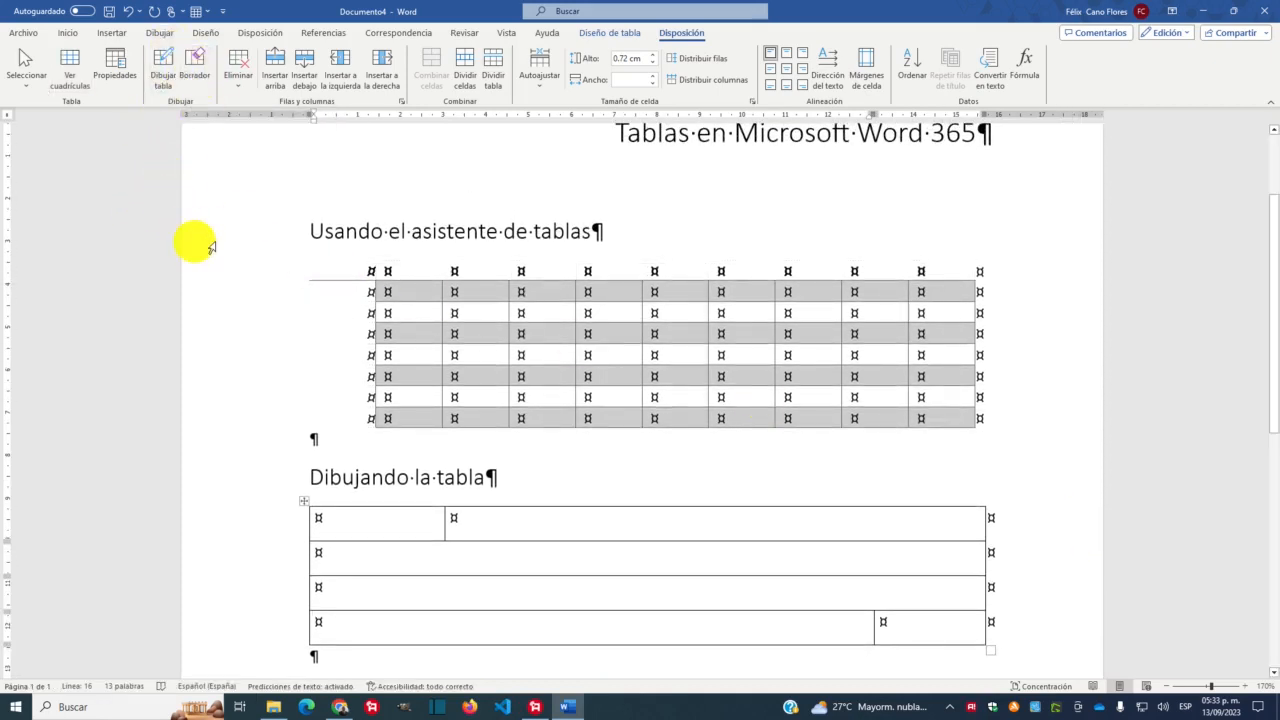
Shade the first cell of the drawn table's top row with the standard yellow colour
{"action": "scroll", "coordinate": [400, 400], "scroll_direction": "down", "scroll_amount": 1}
{"action": "scroll", "coordinate": [485, 492], "scroll_direction": "down", "scroll_amount": 2}
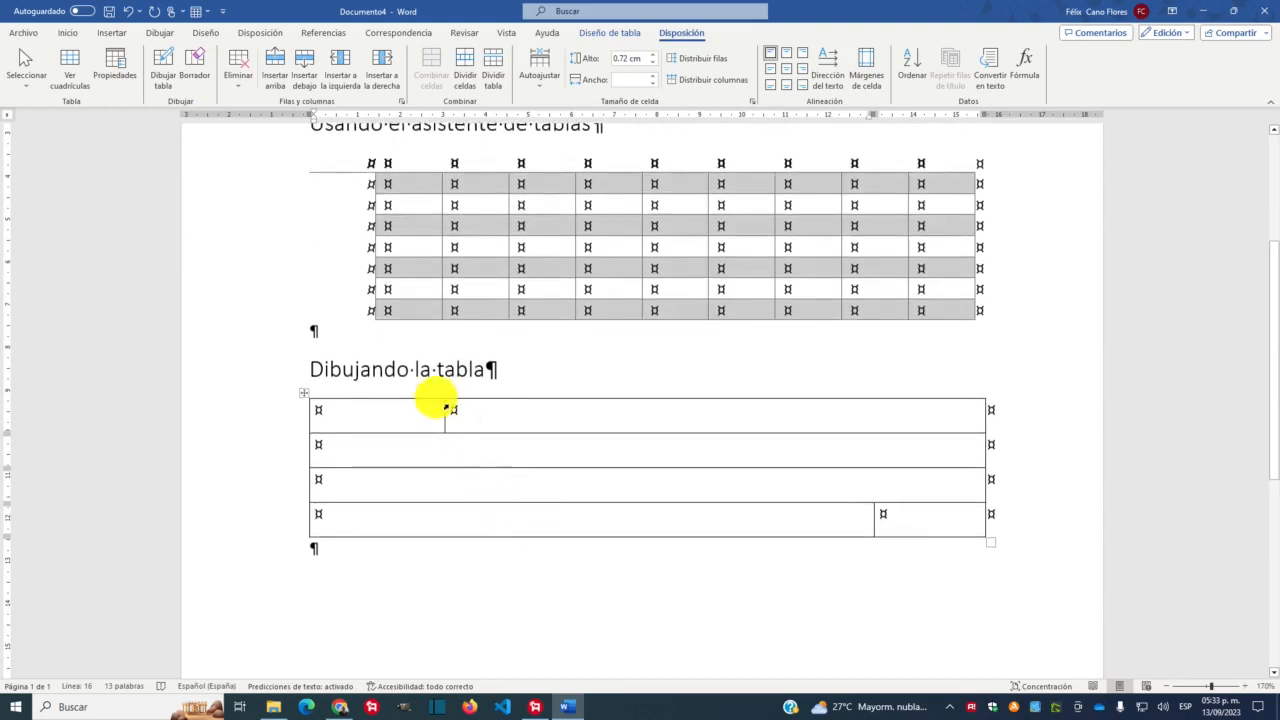
{"action": "left_click", "coordinate": [320, 405]}
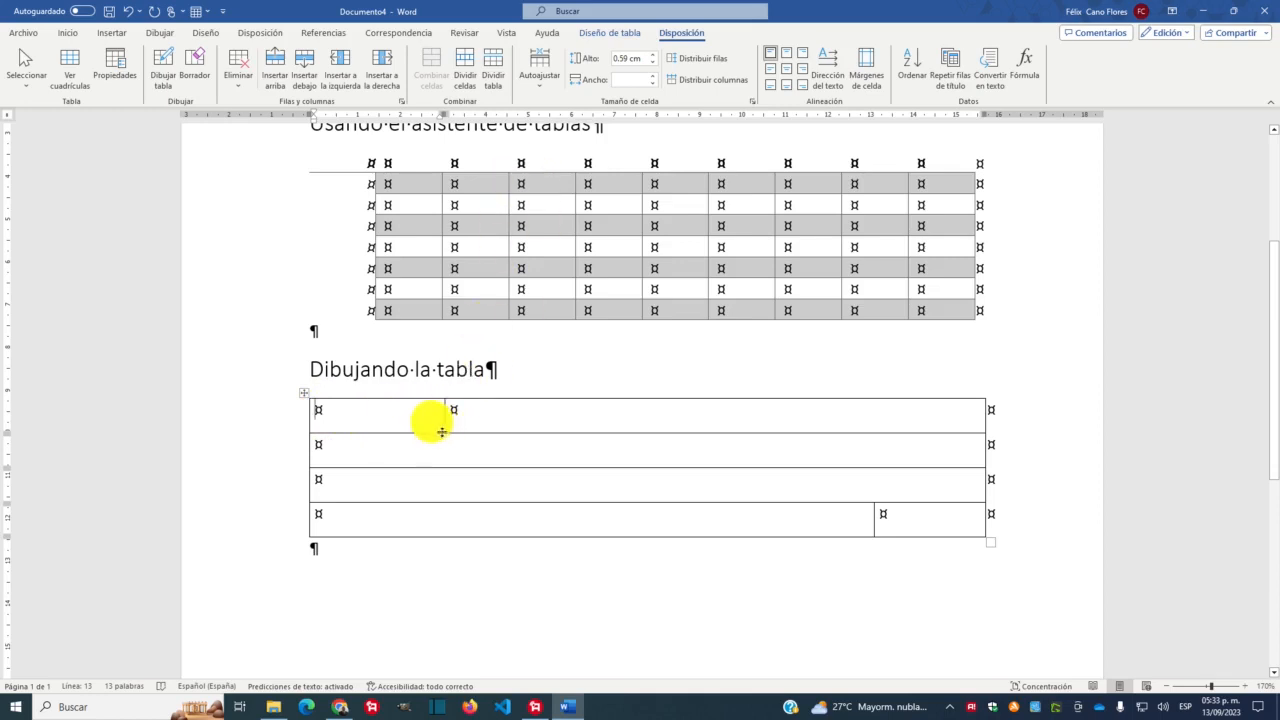
{"action": "right_click", "coordinate": [398, 414]}
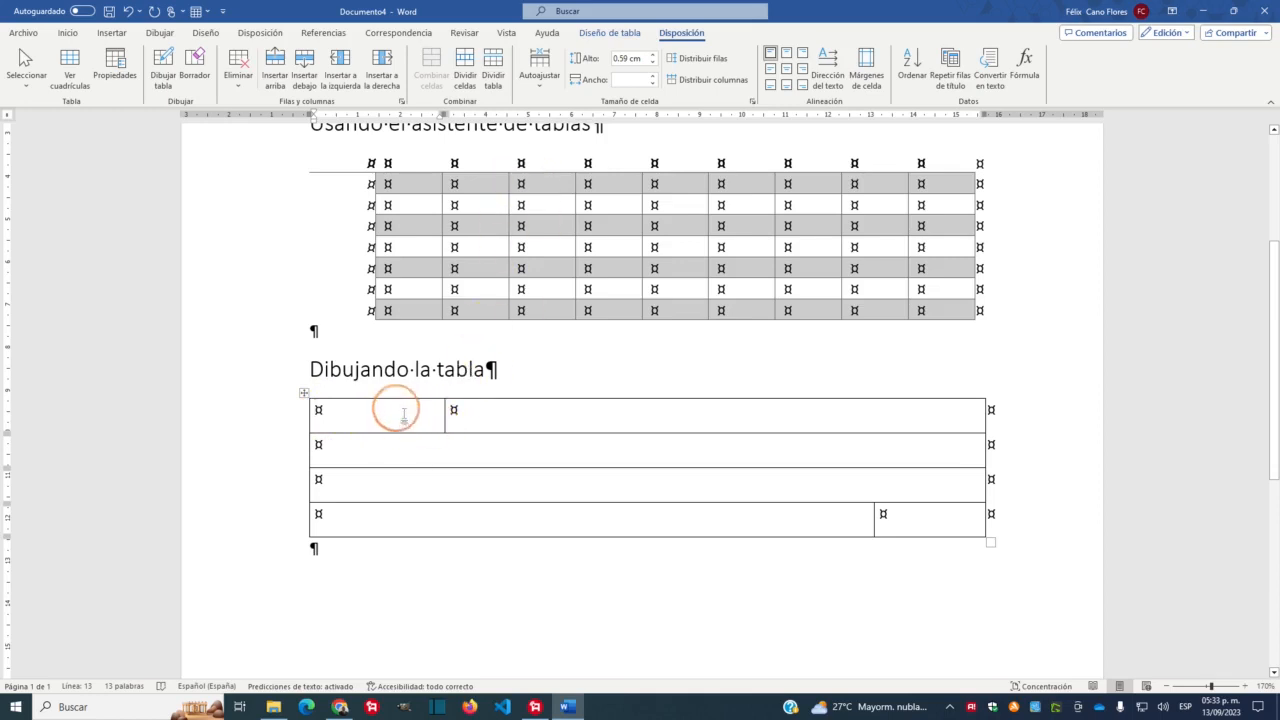
{"action": "left_click", "coordinate": [304, 390]}
{"action": "left_click", "coordinate": [304, 391]}
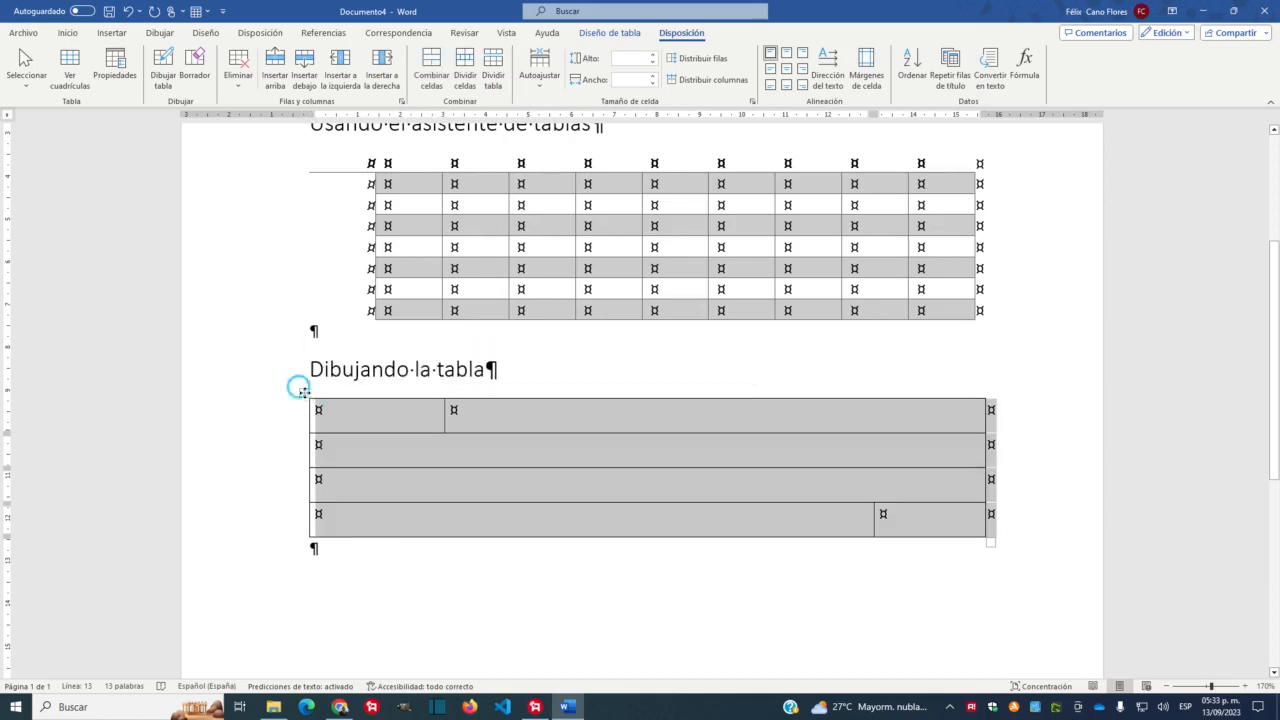
{"action": "left_click", "coordinate": [328, 410]}
{"action": "right_click", "coordinate": [340, 418]}
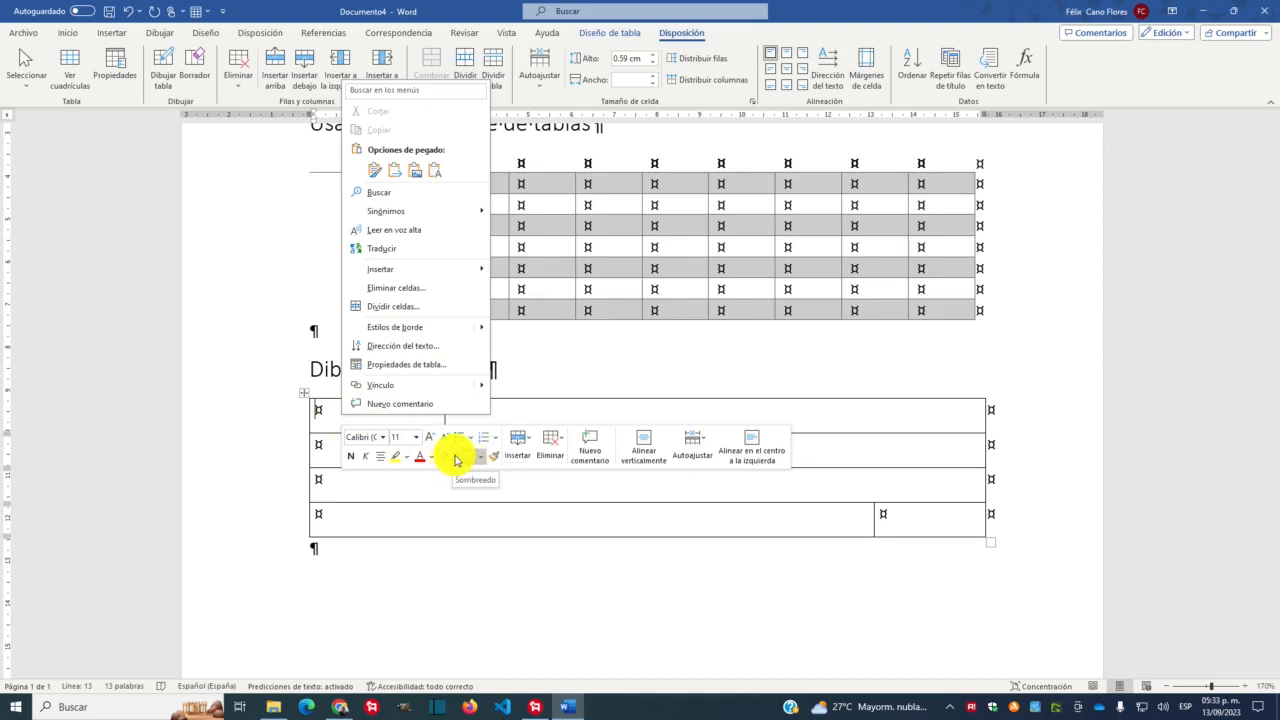
{"action": "left_click", "coordinate": [457, 460]}
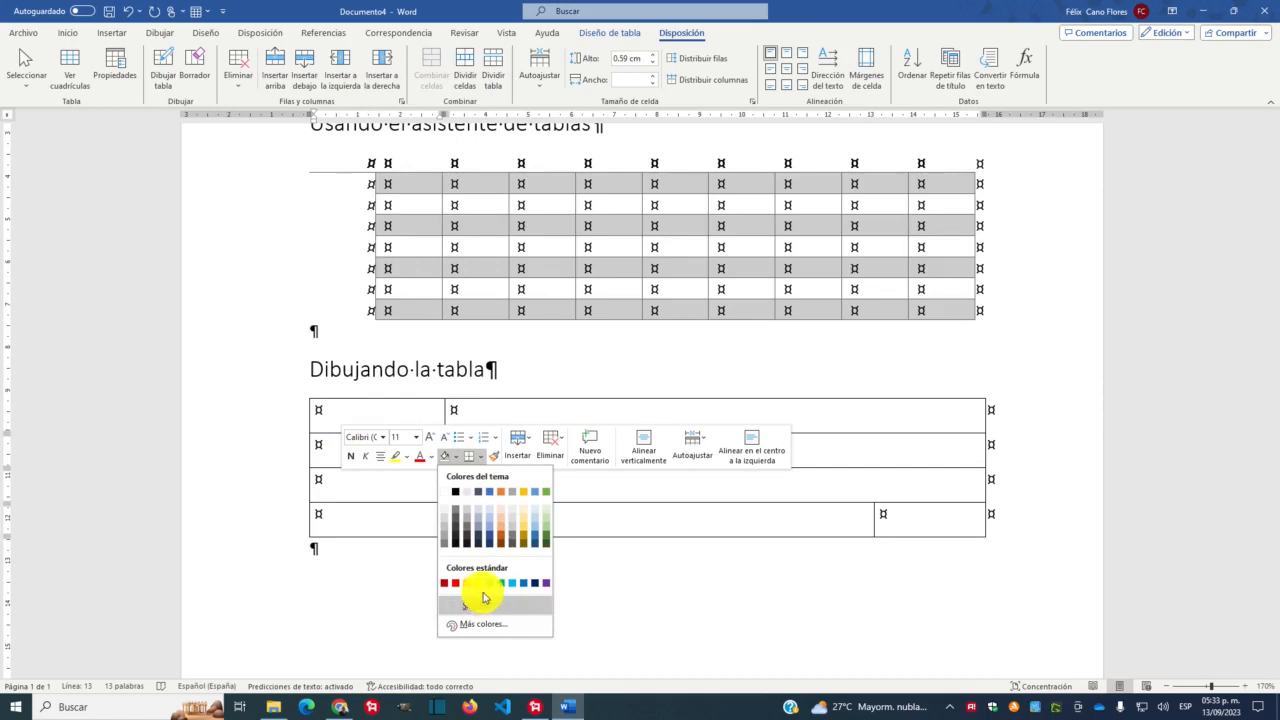
{"action": "left_click", "coordinate": [481, 584]}
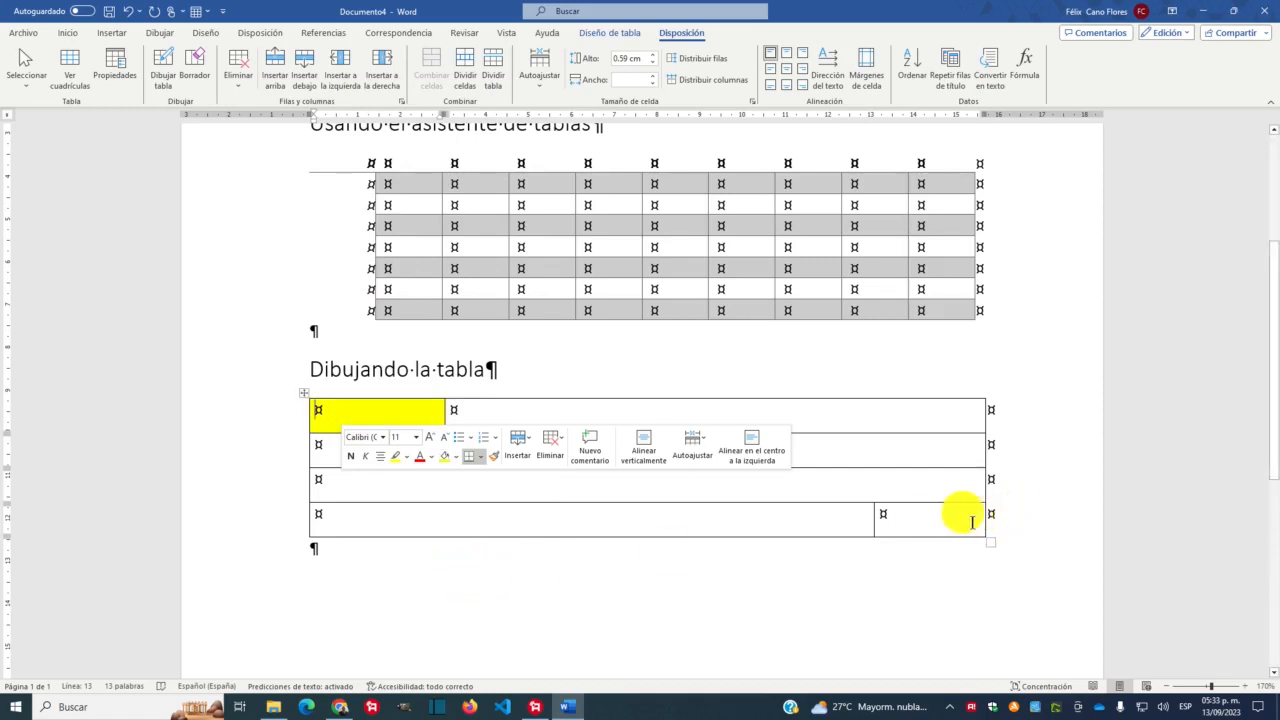
Apply yellow shading to the last cell of the drawn table's bottom row
{"action": "left_click", "coordinate": [918, 515]}
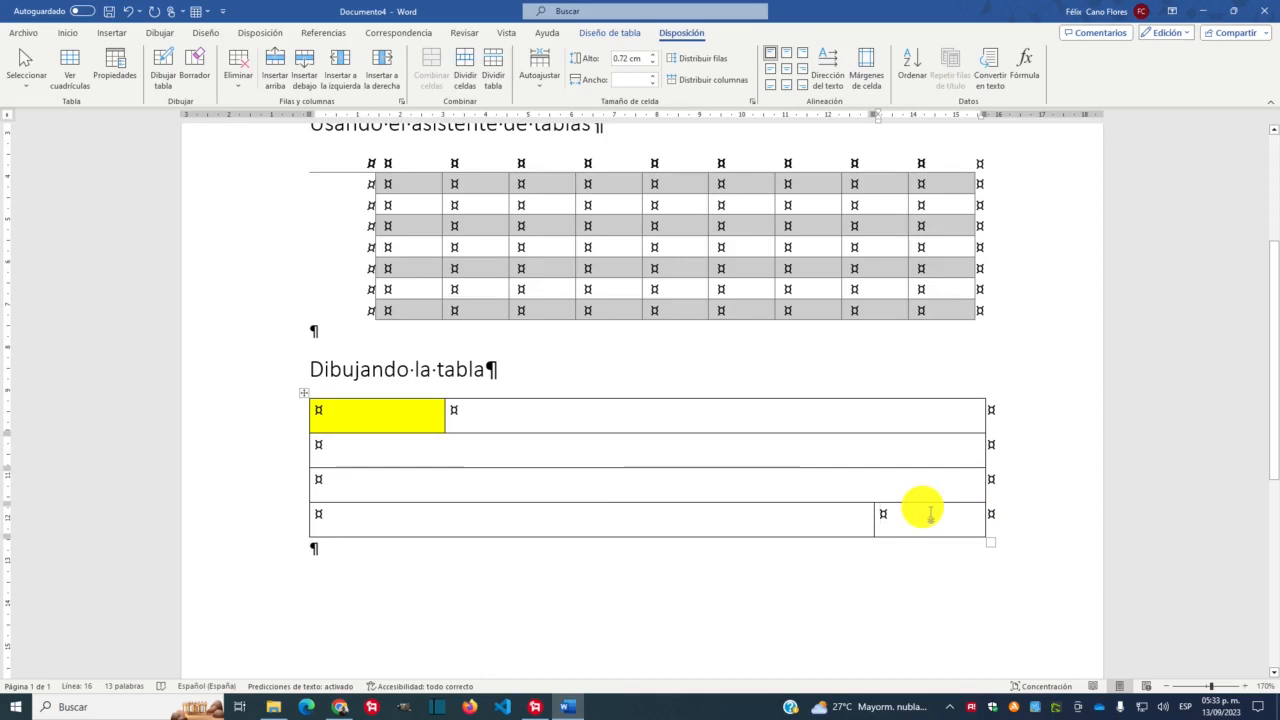
{"action": "right_click", "coordinate": [930, 514]}
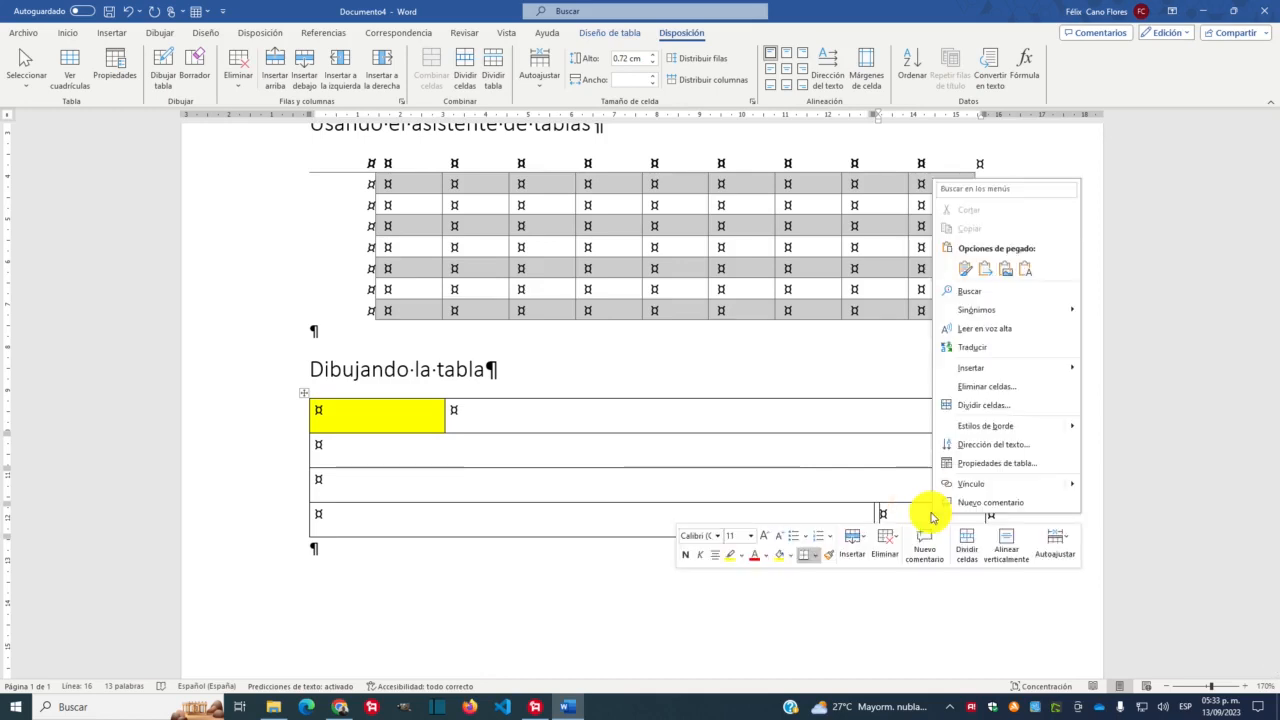
{"action": "left_click", "coordinate": [779, 554]}
{"action": "left_click", "coordinate": [788, 500]}
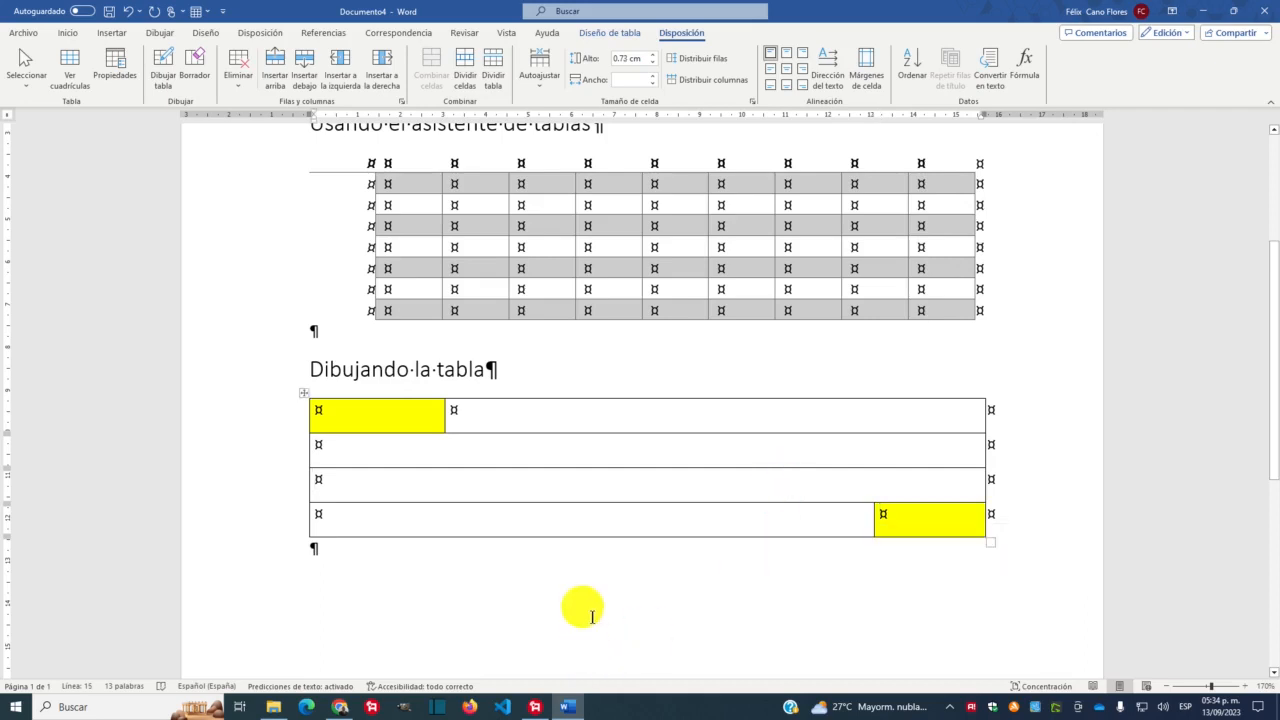
Enter "Texto" in both yellow cells of the drawn table
{"action": "left_click", "coordinate": [340, 414]}
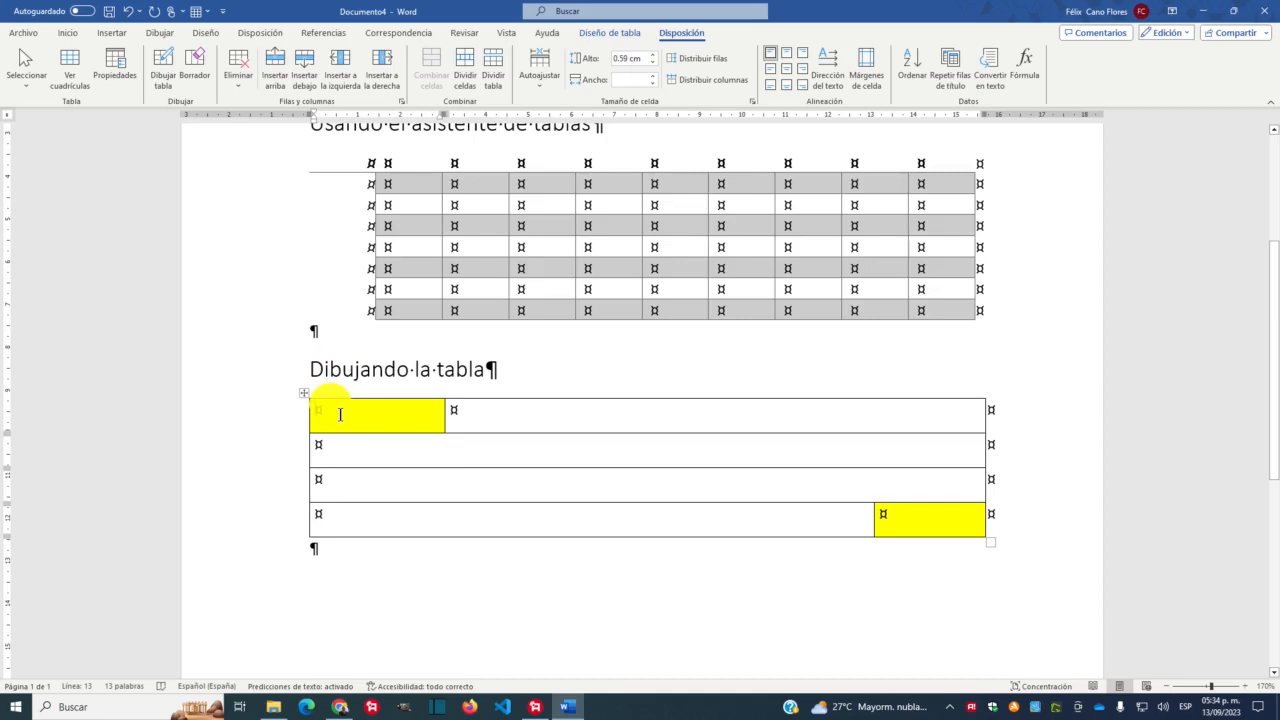
{"action": "type", "text": "Texto"}
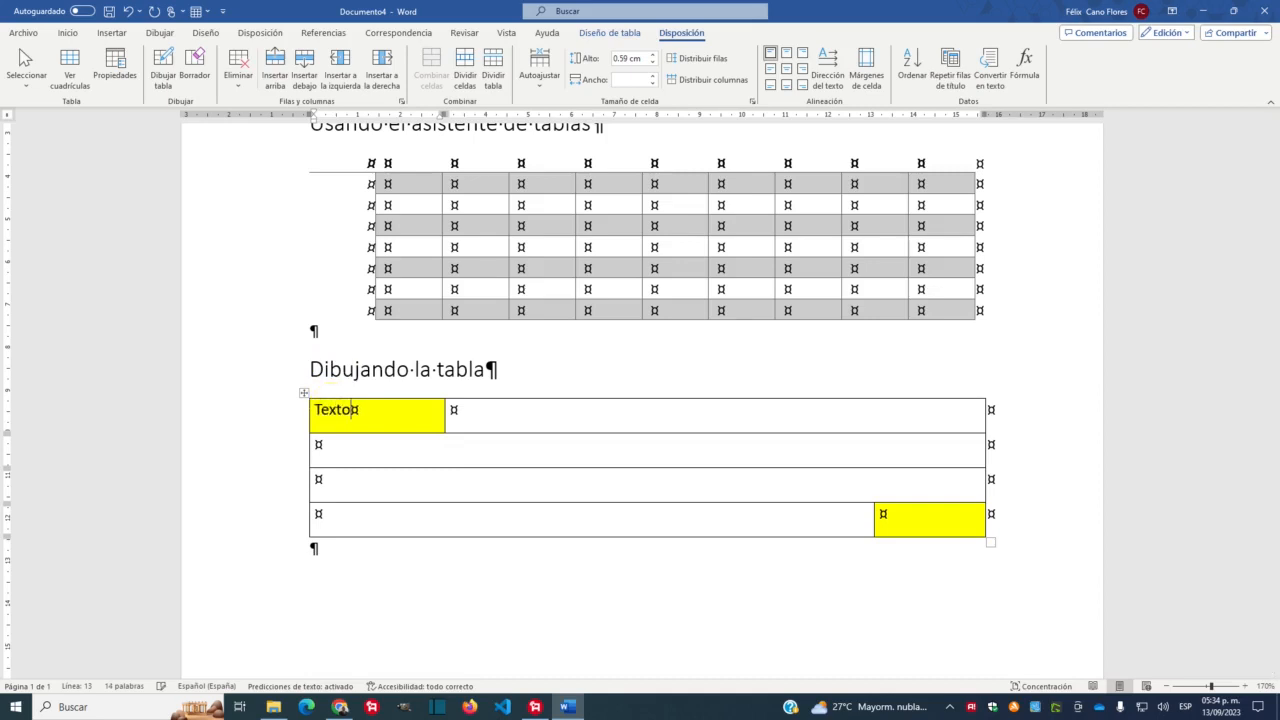
{"action": "left_click", "coordinate": [899, 518]}
{"action": "type", "text": "Texto"}
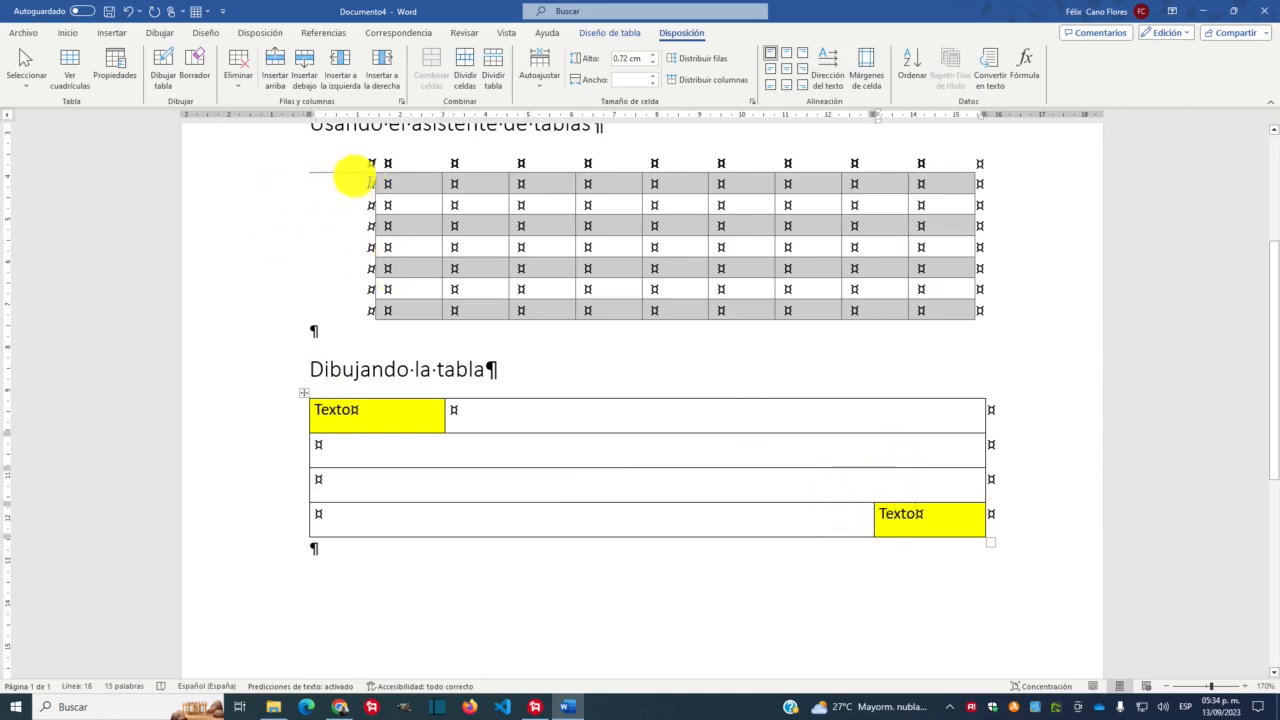
Enter "Elemento 1" and "Elemento 2" in the first column of the styled table, in the two rows below the header
{"action": "left_click", "coordinate": [343, 180]}
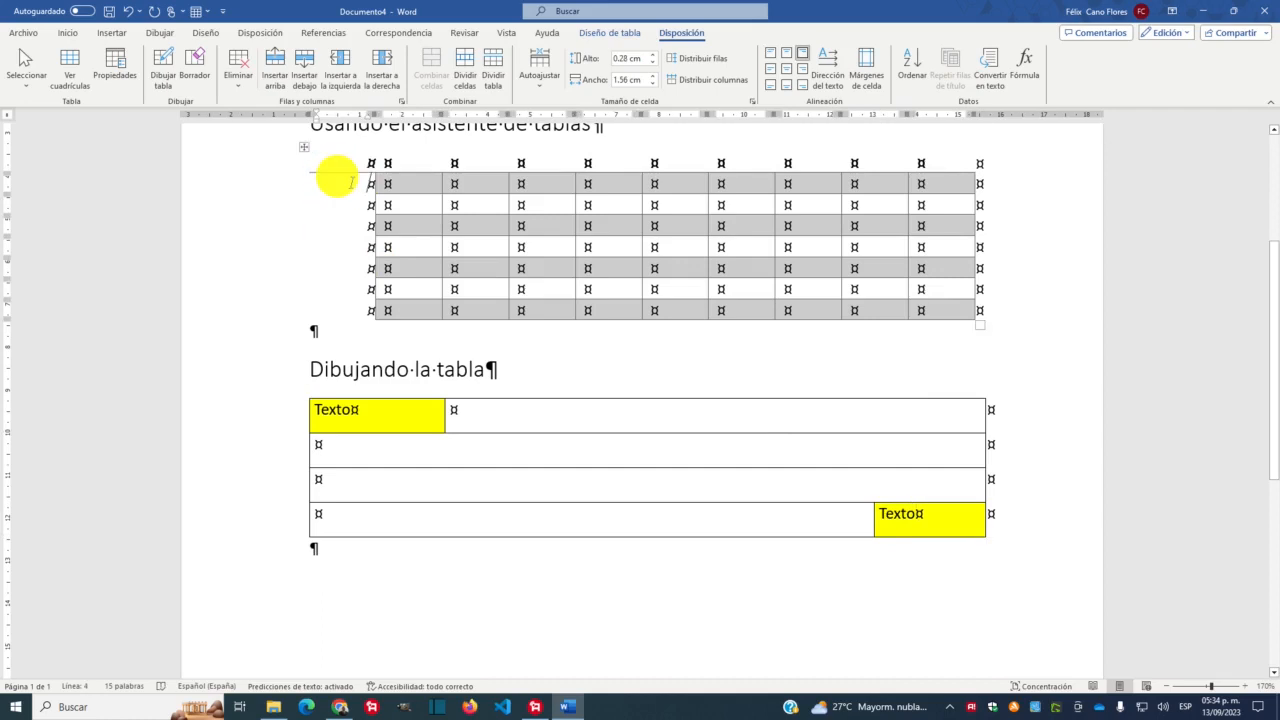
{"action": "type", "text": "e"}
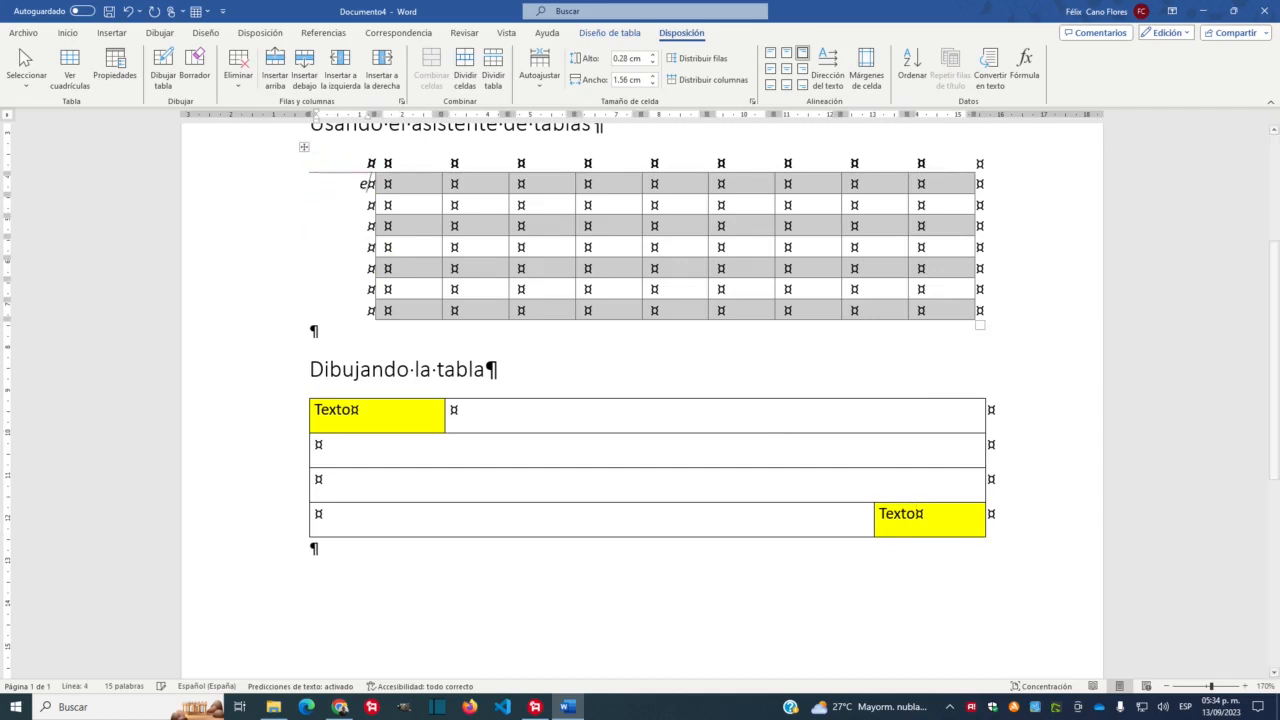
{"action": "type", "text": "lemento"}
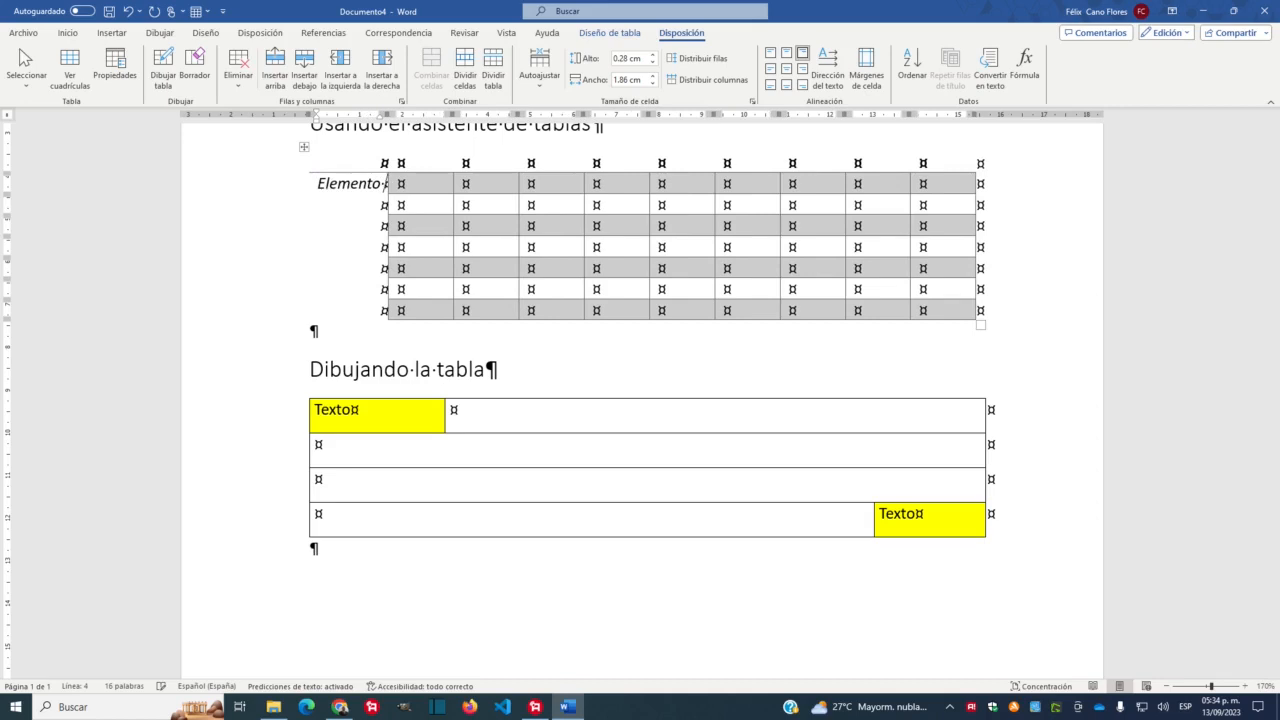
{"action": "type", "text": " 1"}
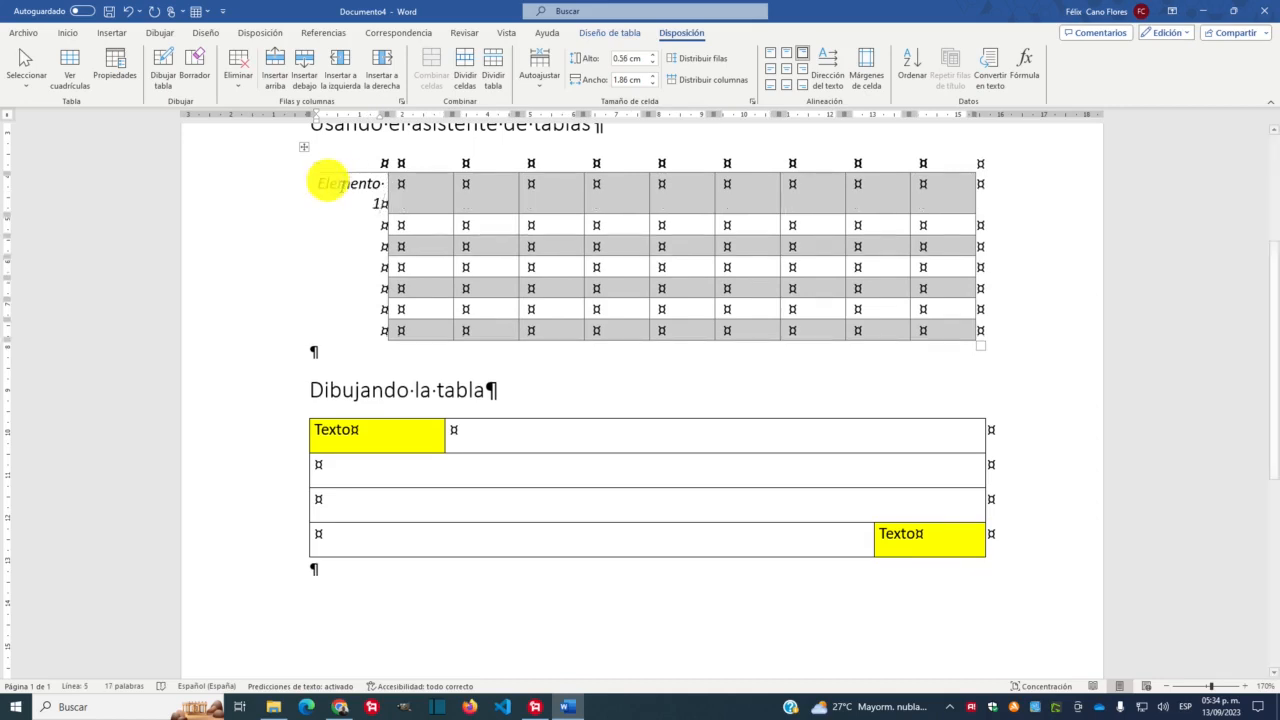
{"action": "left_click", "coordinate": [333, 218]}
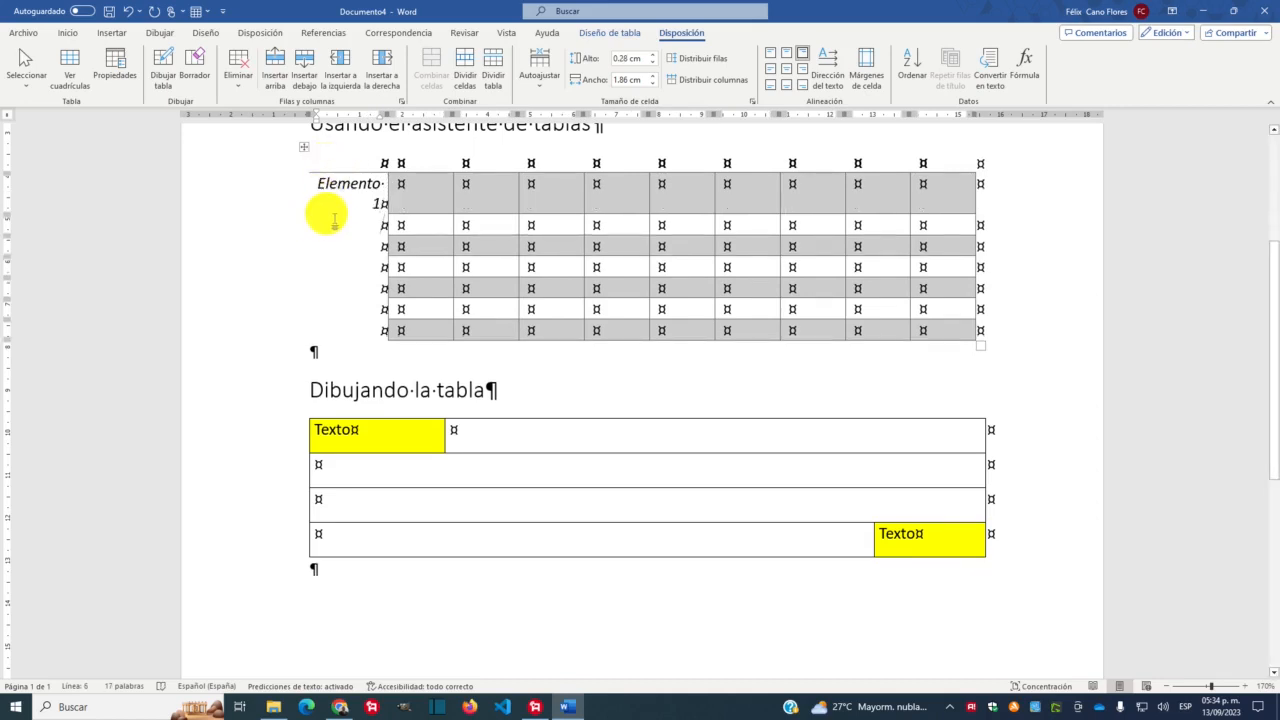
{"action": "type", "text": "Elemento"}
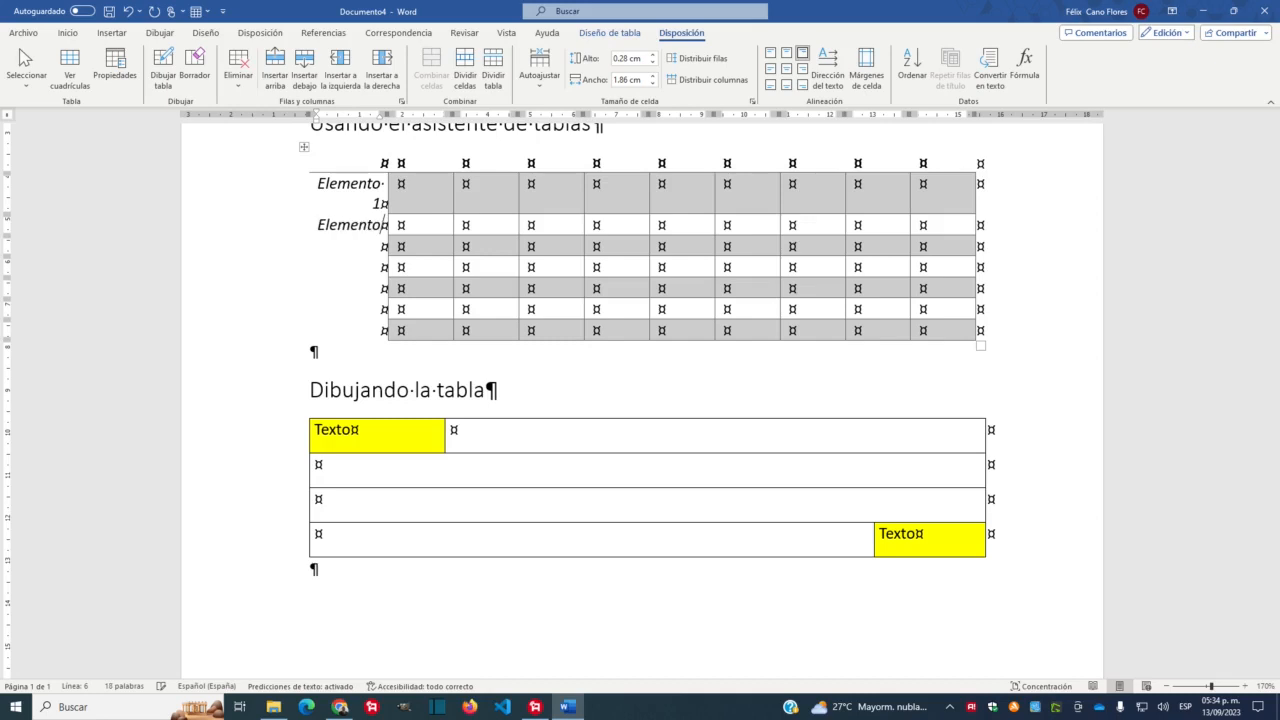
{"action": "type", "text": " 2"}
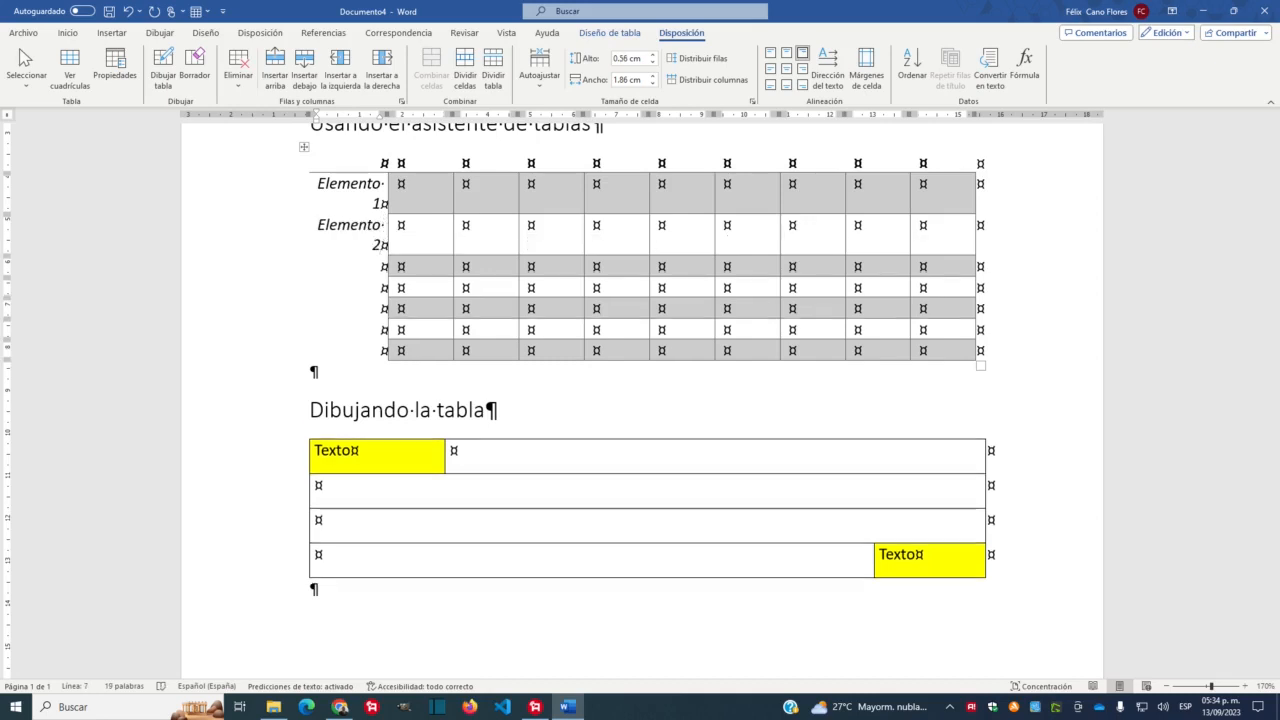
Continue the styled table's first column with "Elemento 3", "Elemento 4" and "Elemento 5" in the next three rows
{"action": "left_click", "coordinate": [345, 265]}
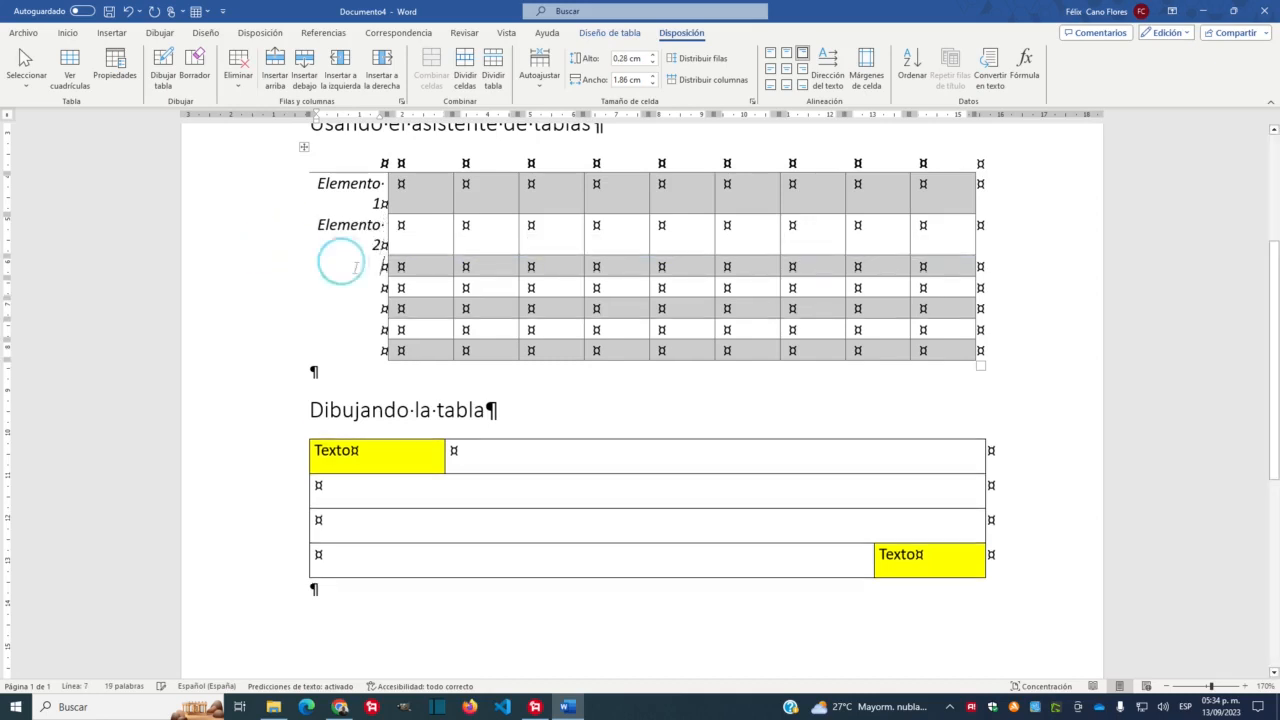
{"action": "type", "text": "Elemen"}
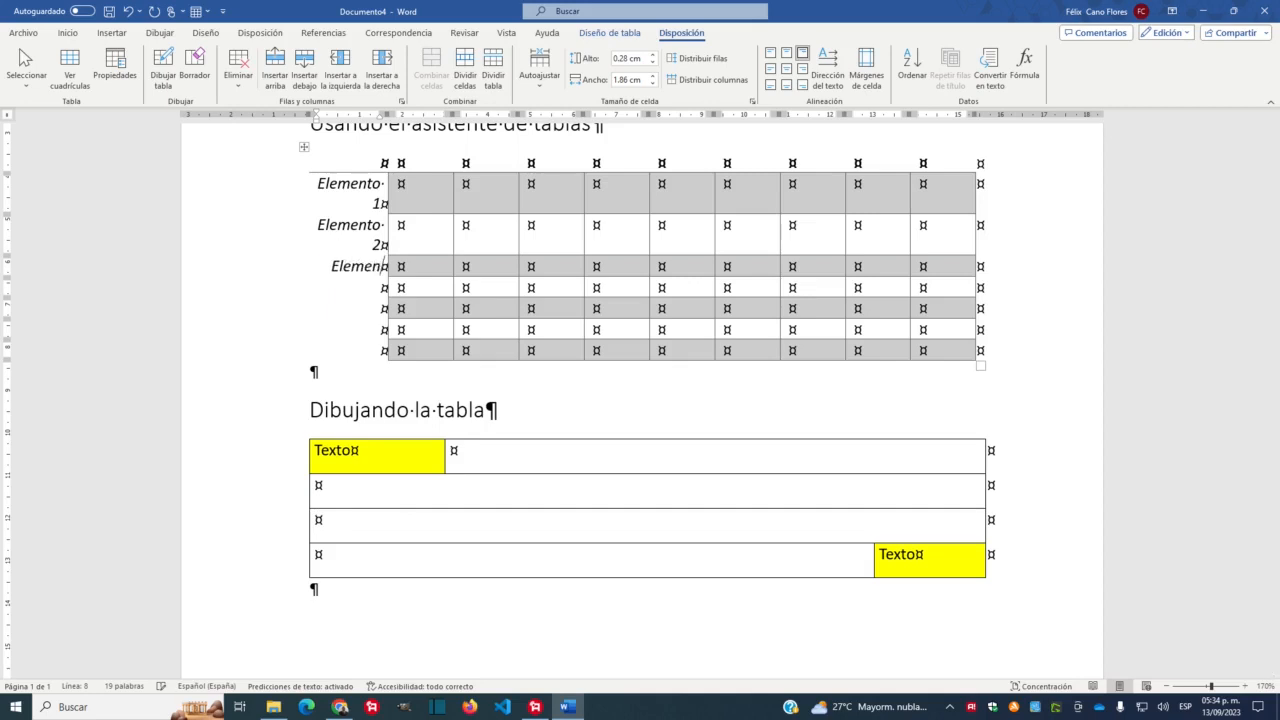
{"action": "type", "text": "to 3"}
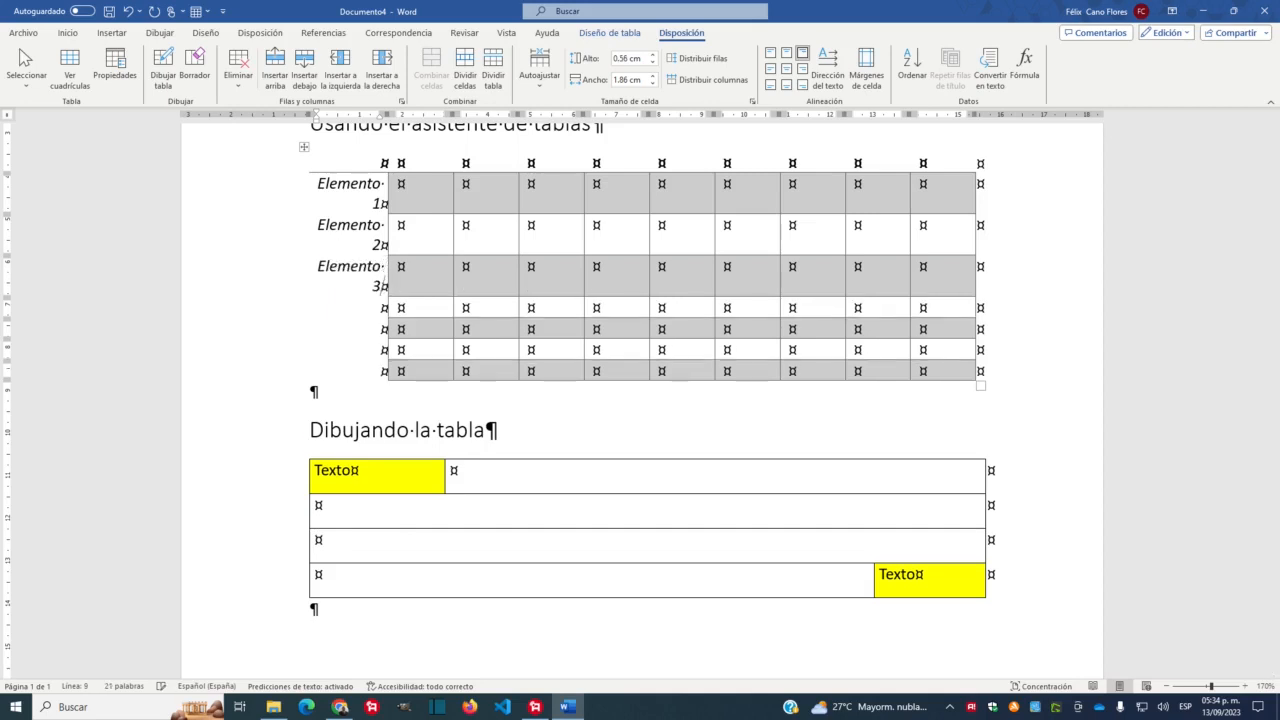
{"action": "left_click", "coordinate": [372, 305]}
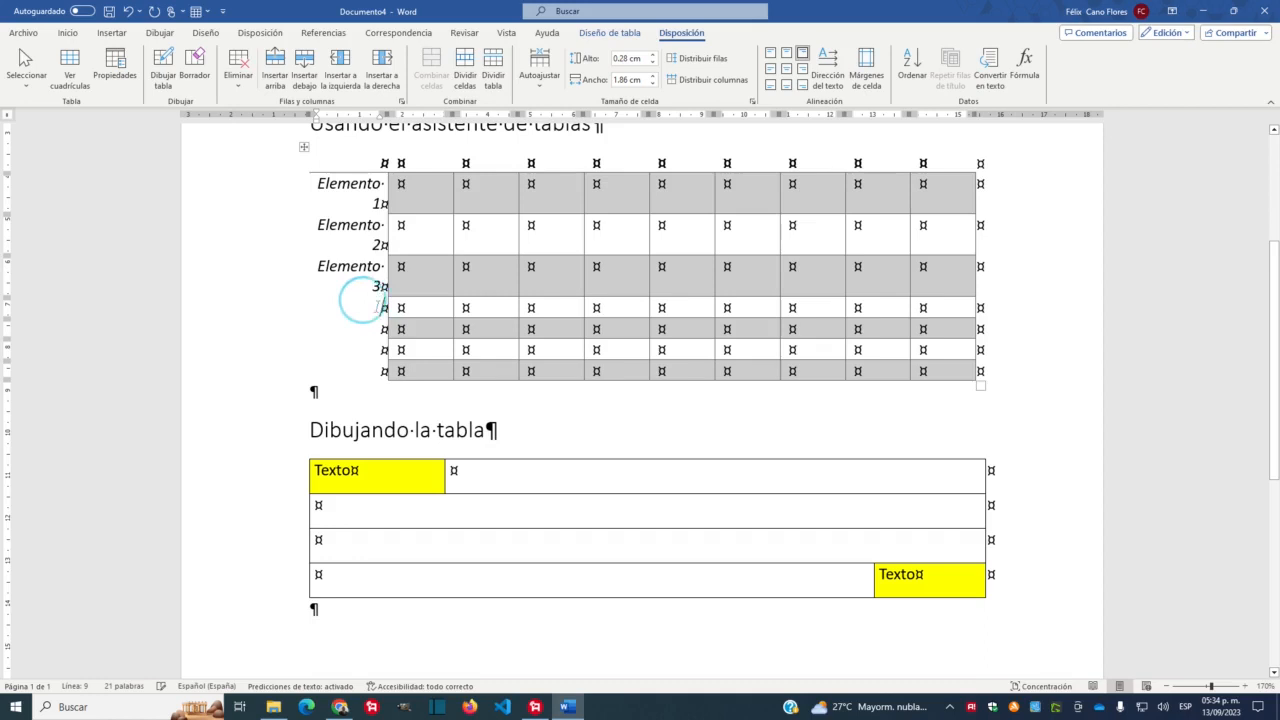
{"action": "type", "text": "Eleme"}
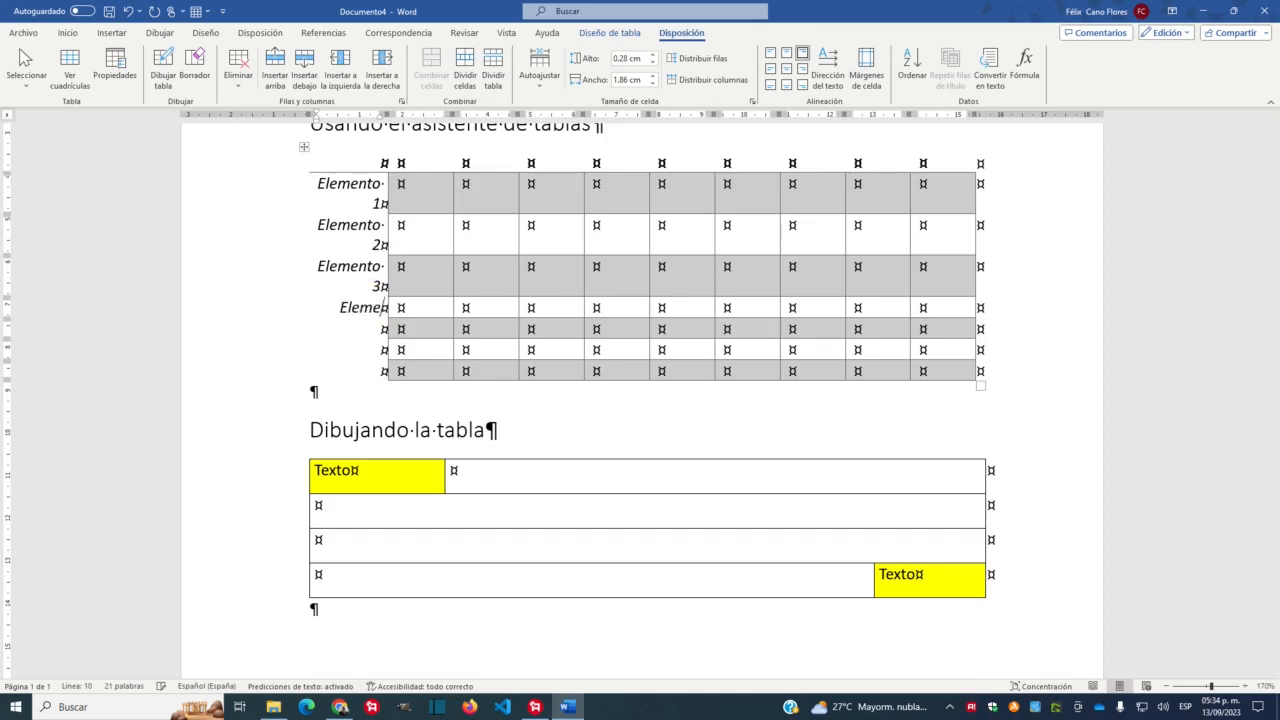
{"action": "type", "text": "nto 4"}
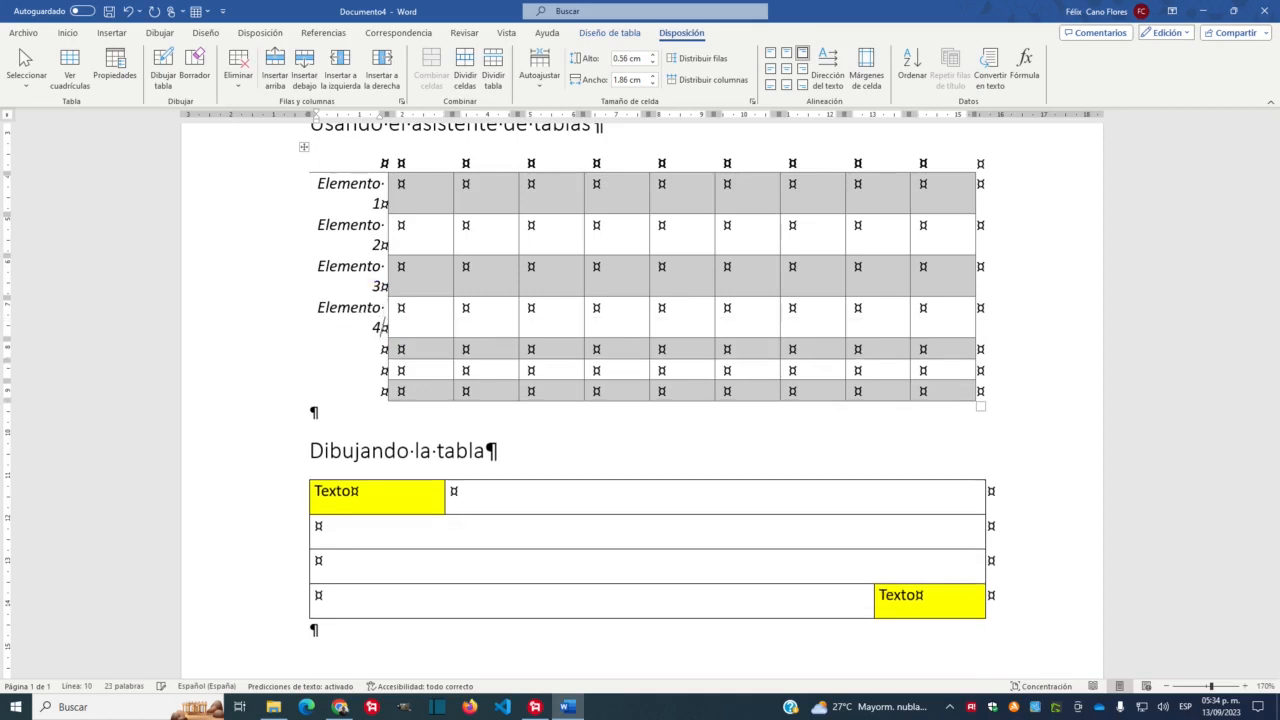
{"action": "left_click", "coordinate": [362, 352]}
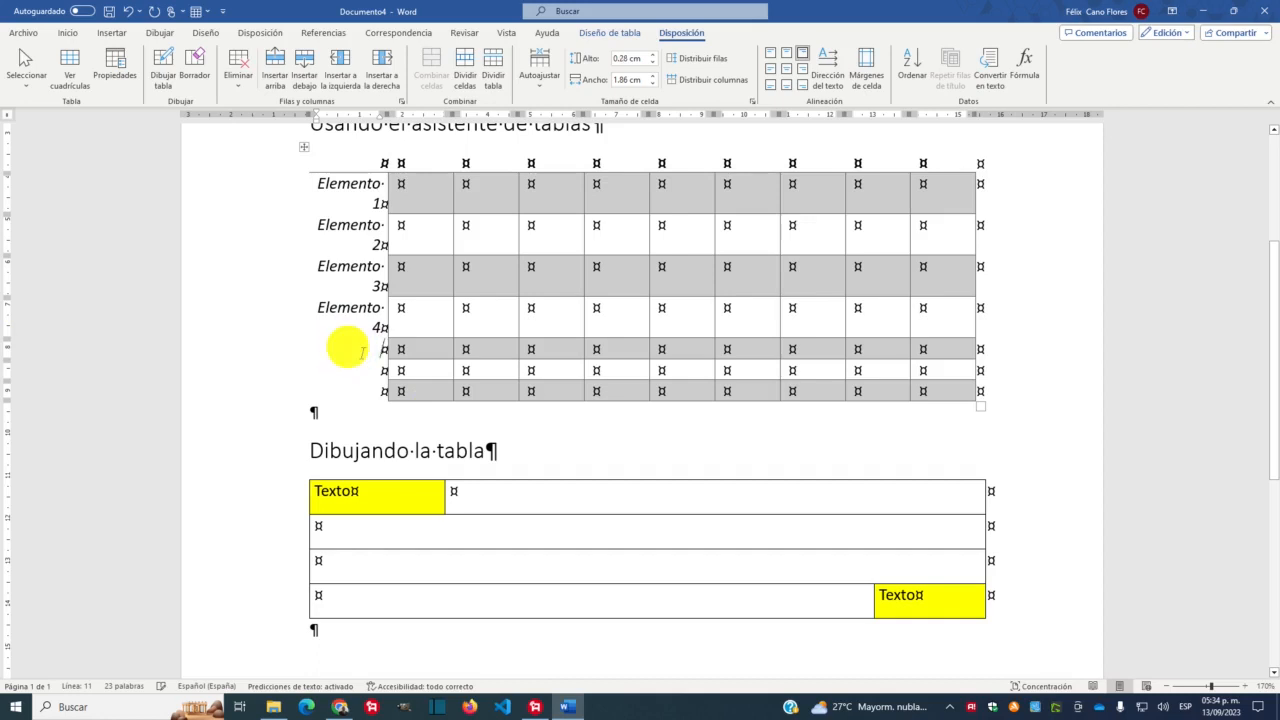
{"action": "type", "text": "Elemen"}
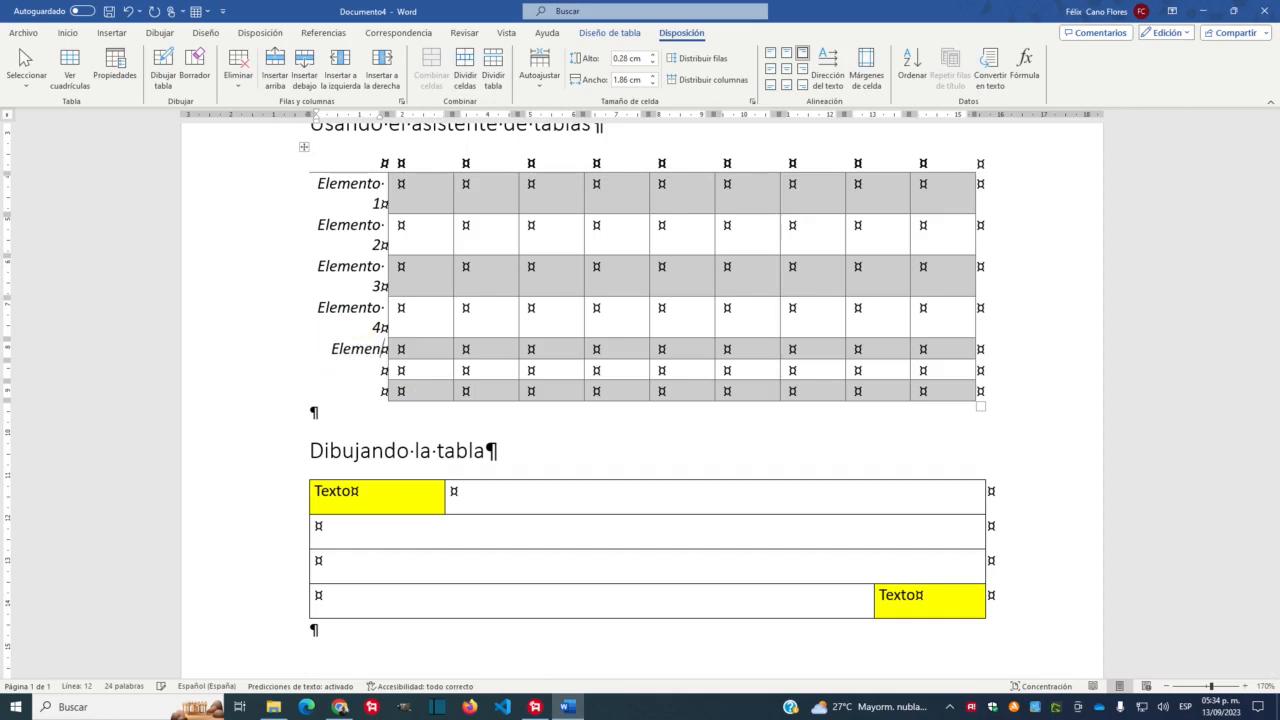
{"action": "type", "text": "to 5"}
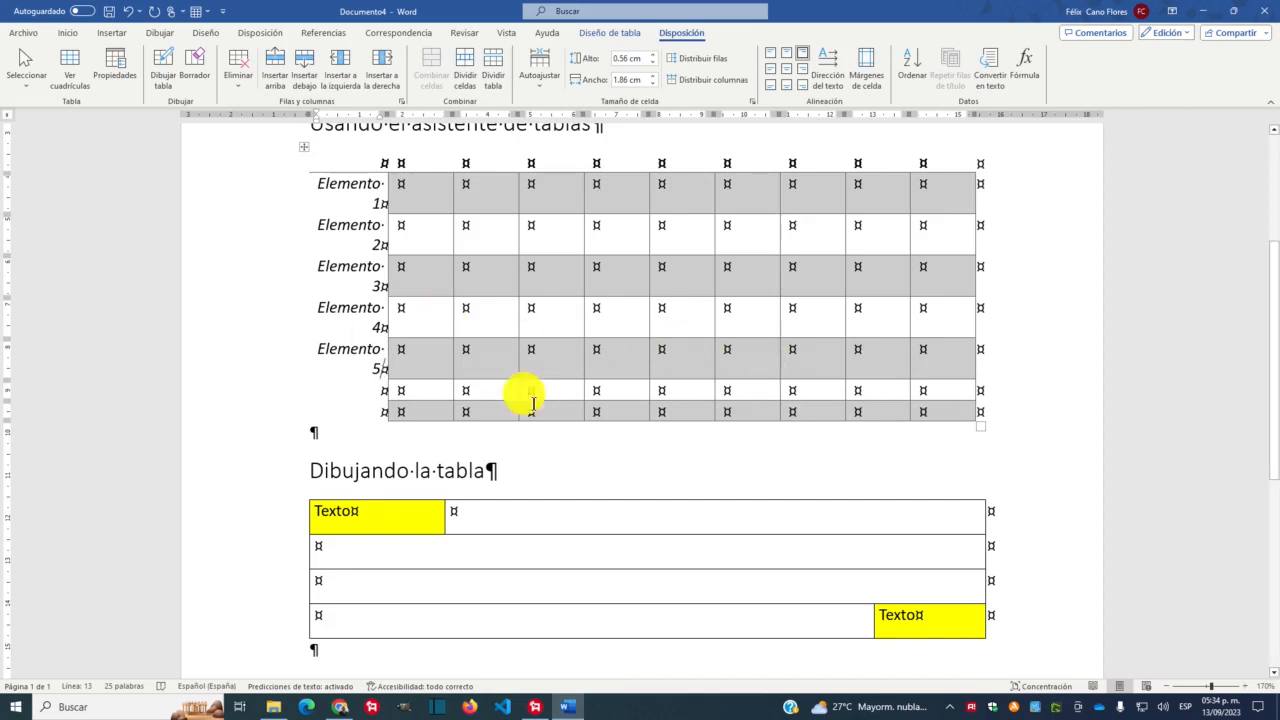
{"action": "left_click", "coordinate": [278, 393]}
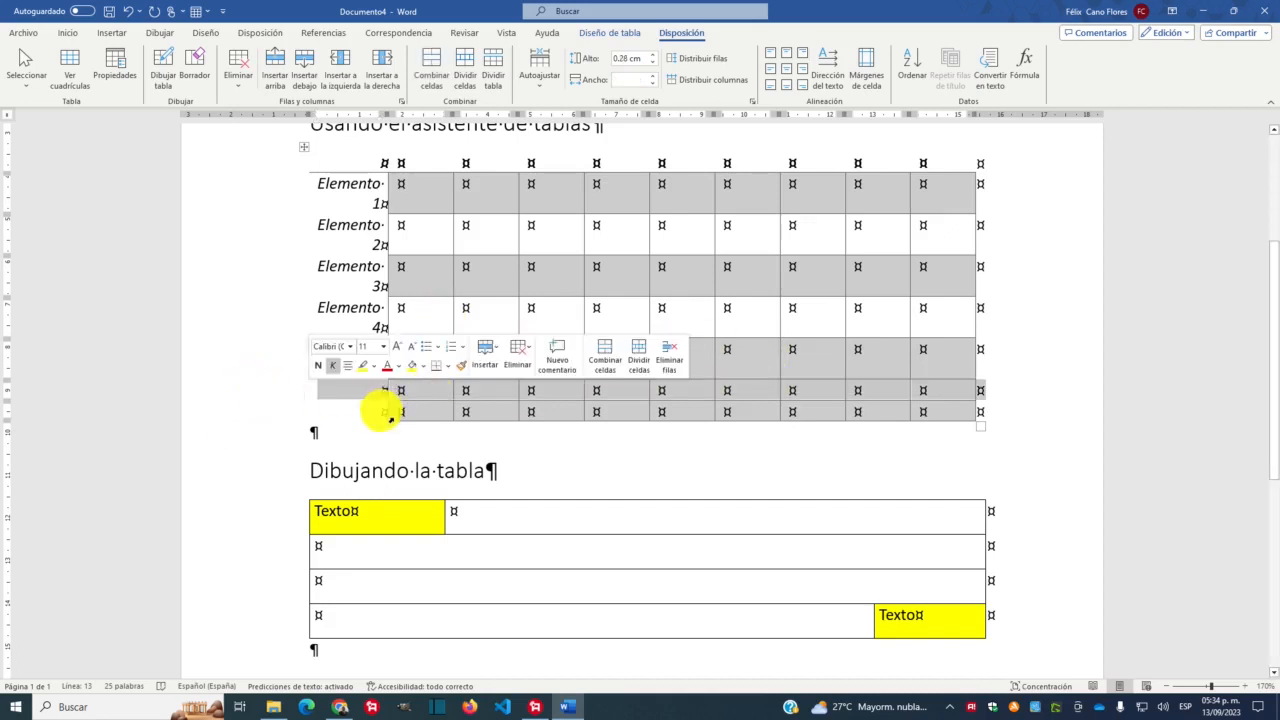
{"action": "left_click", "coordinate": [1036, 398]}
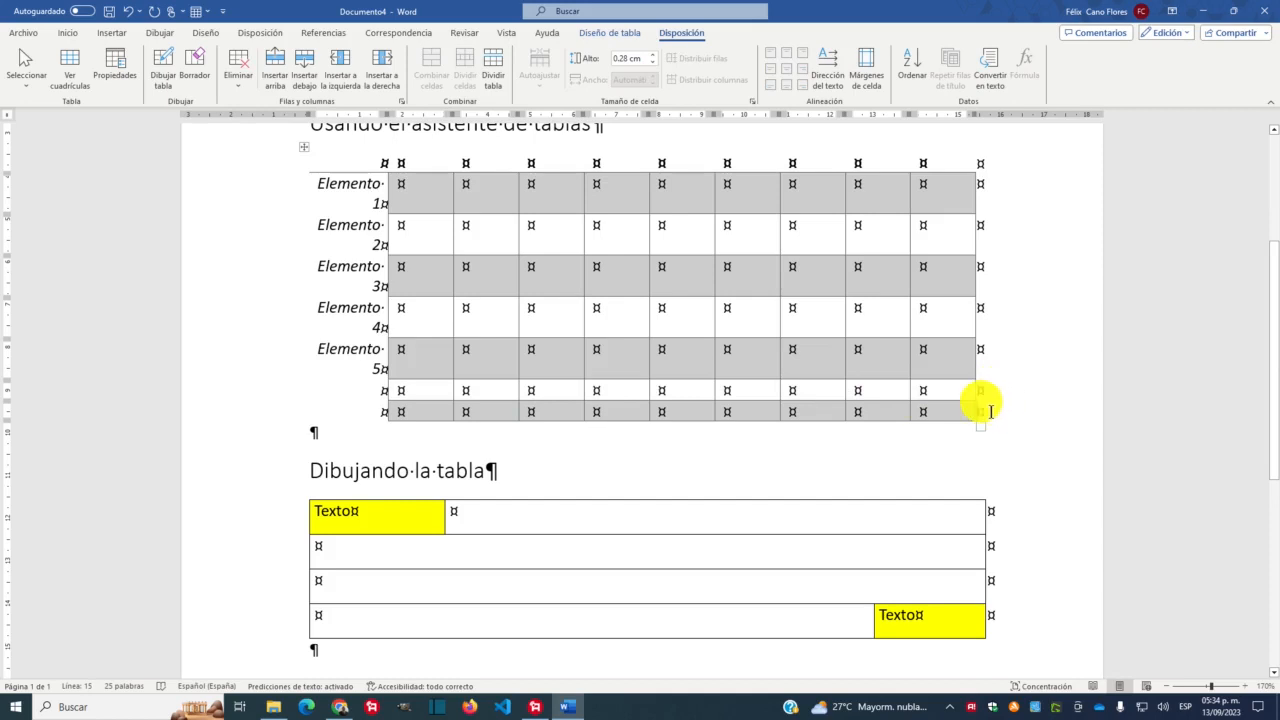
{"action": "left_click_drag", "start_coordinate": [986, 403], "coordinate": [336, 393]}
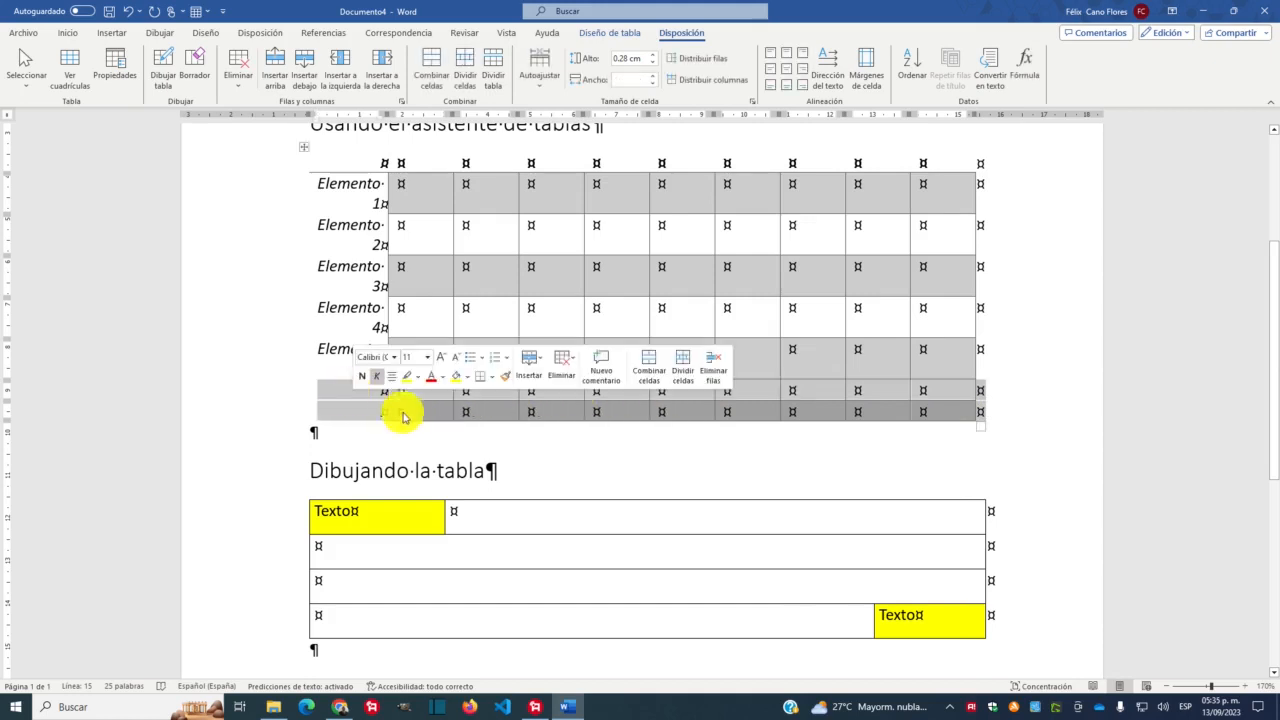
Enter "xxx" in the first-column cell below "Elemento 5" and place the cursor in the empty paragraph below the table
{"action": "left_click", "coordinate": [507, 402]}
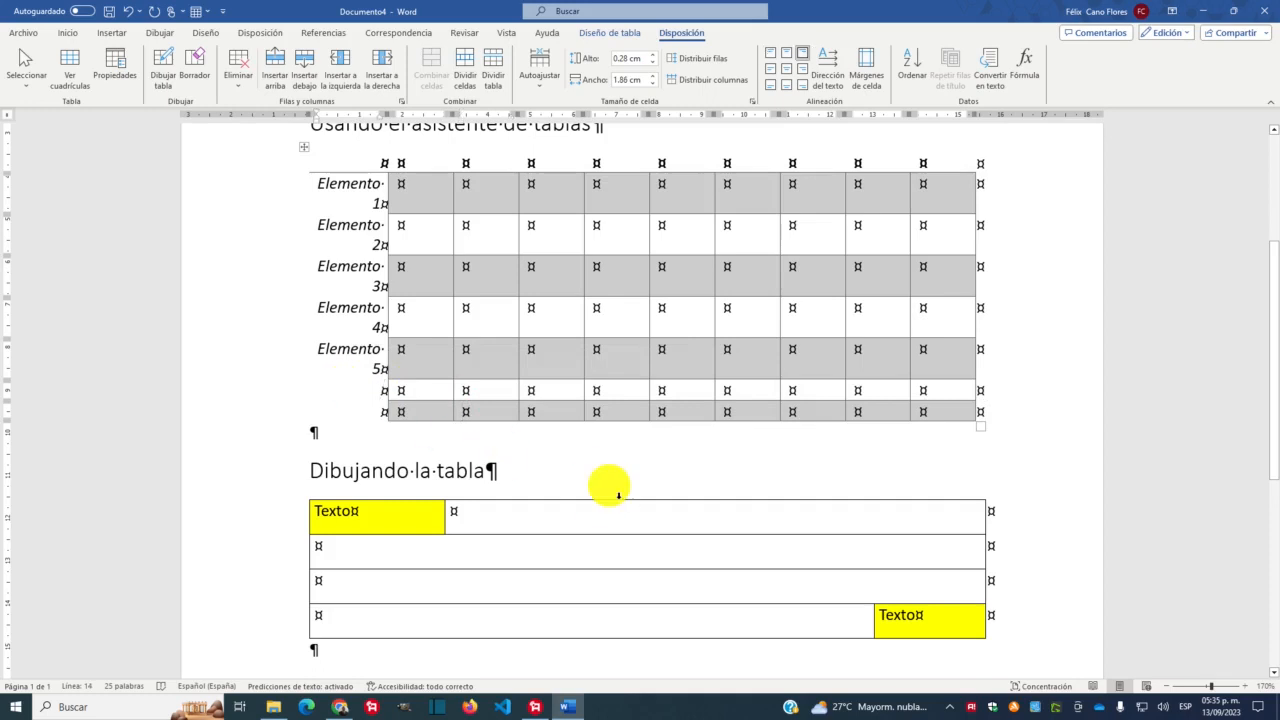
{"action": "type", "text": "xxx"}
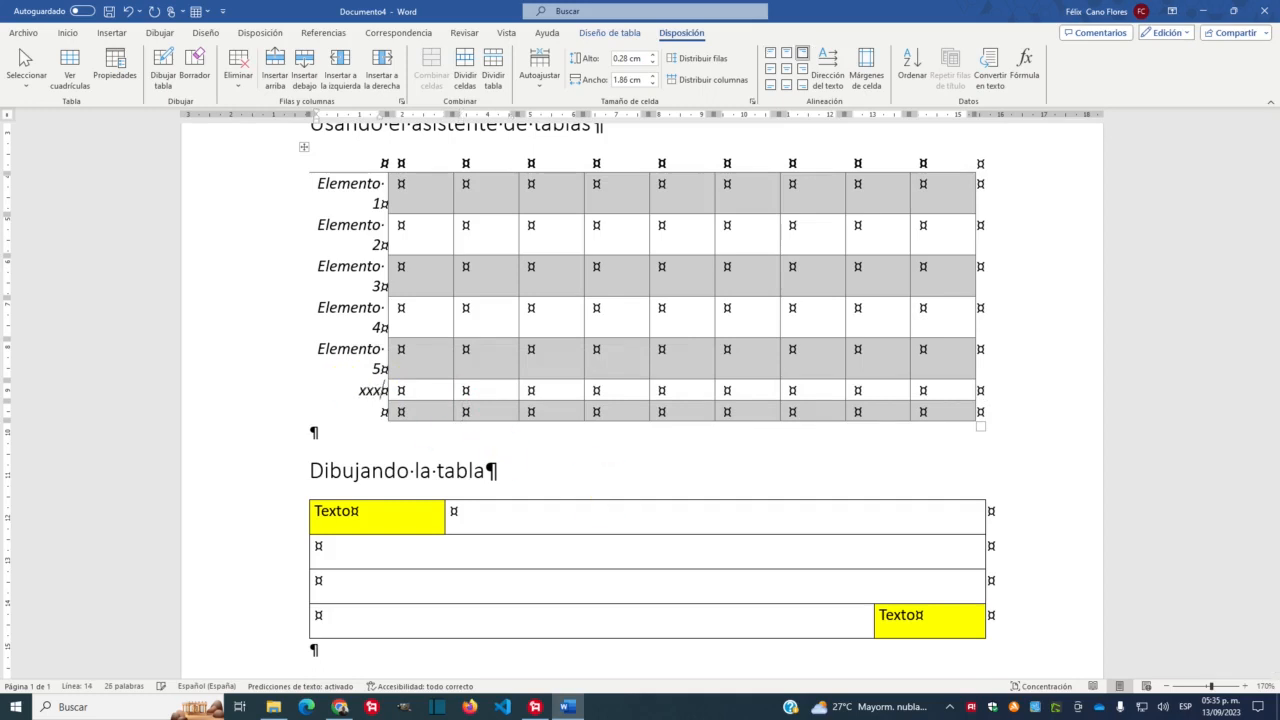
{"action": "left_click", "coordinate": [655, 430]}
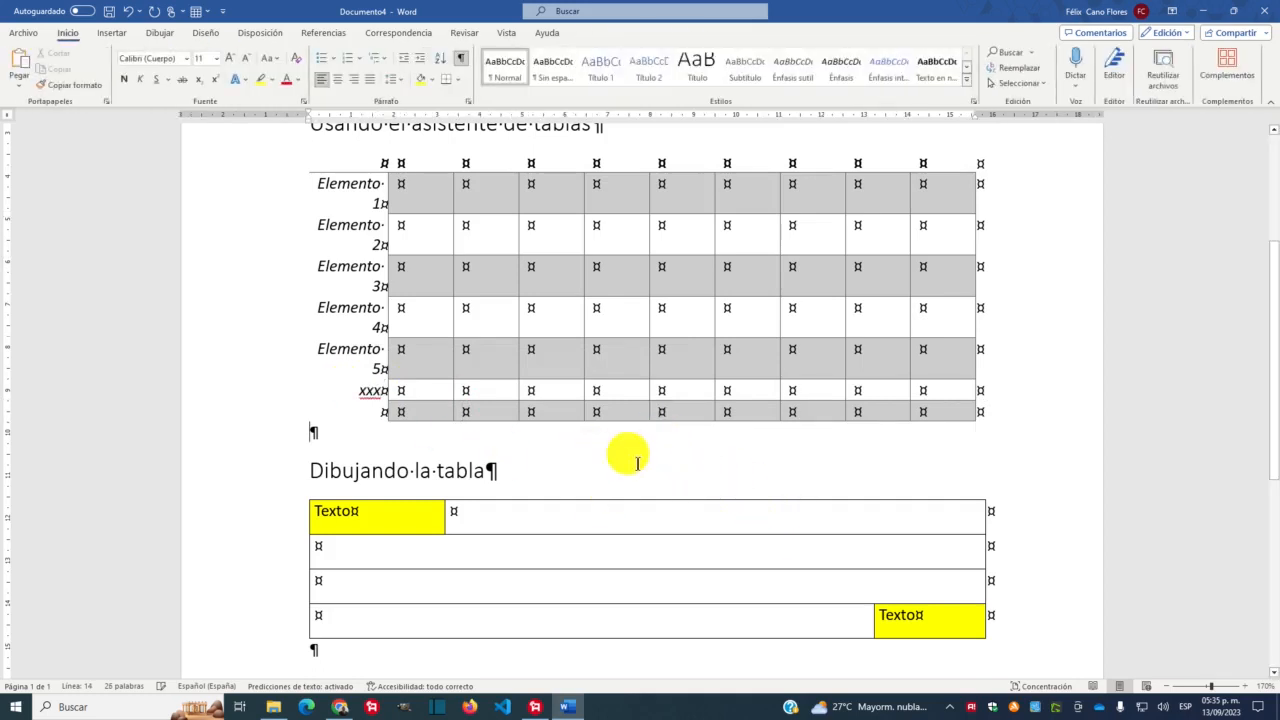
Clear the "xxx" text from the styled table's first-column cell below "Elemento 5"
{"action": "left_click", "coordinate": [367, 391]}
{"action": "type", "text": "x"}
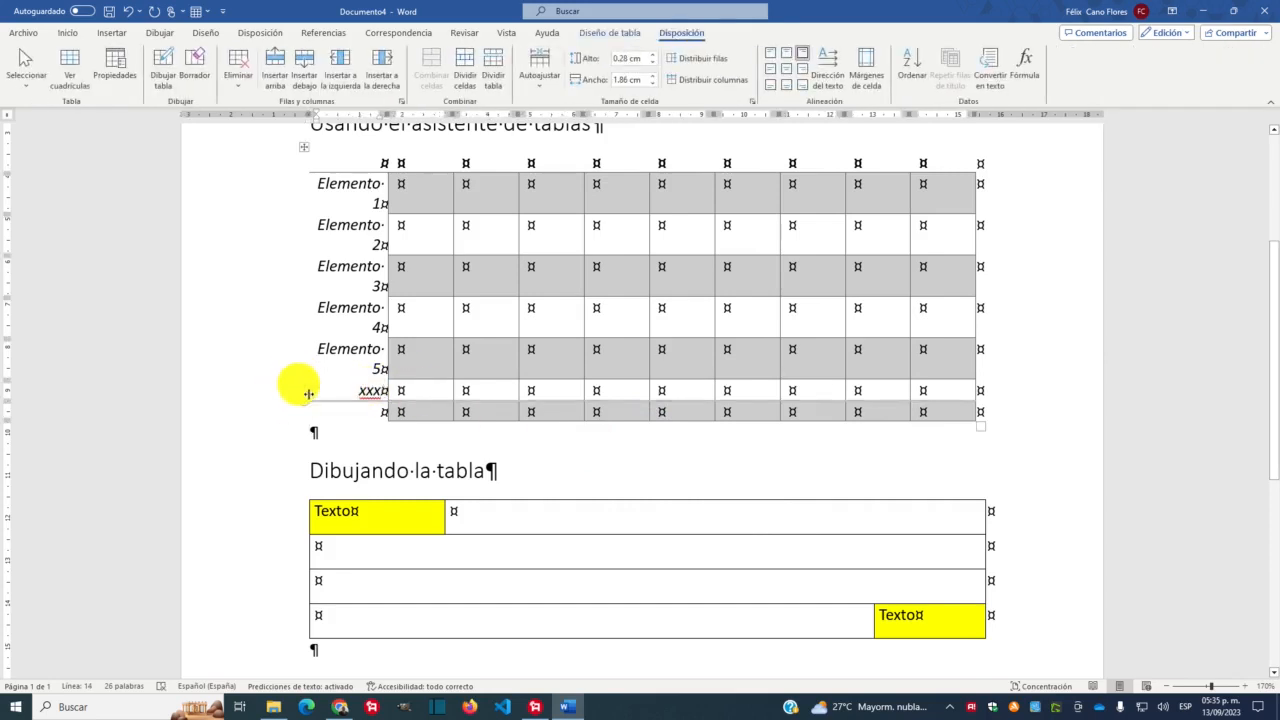
{"action": "left_click", "coordinate": [311, 392]}
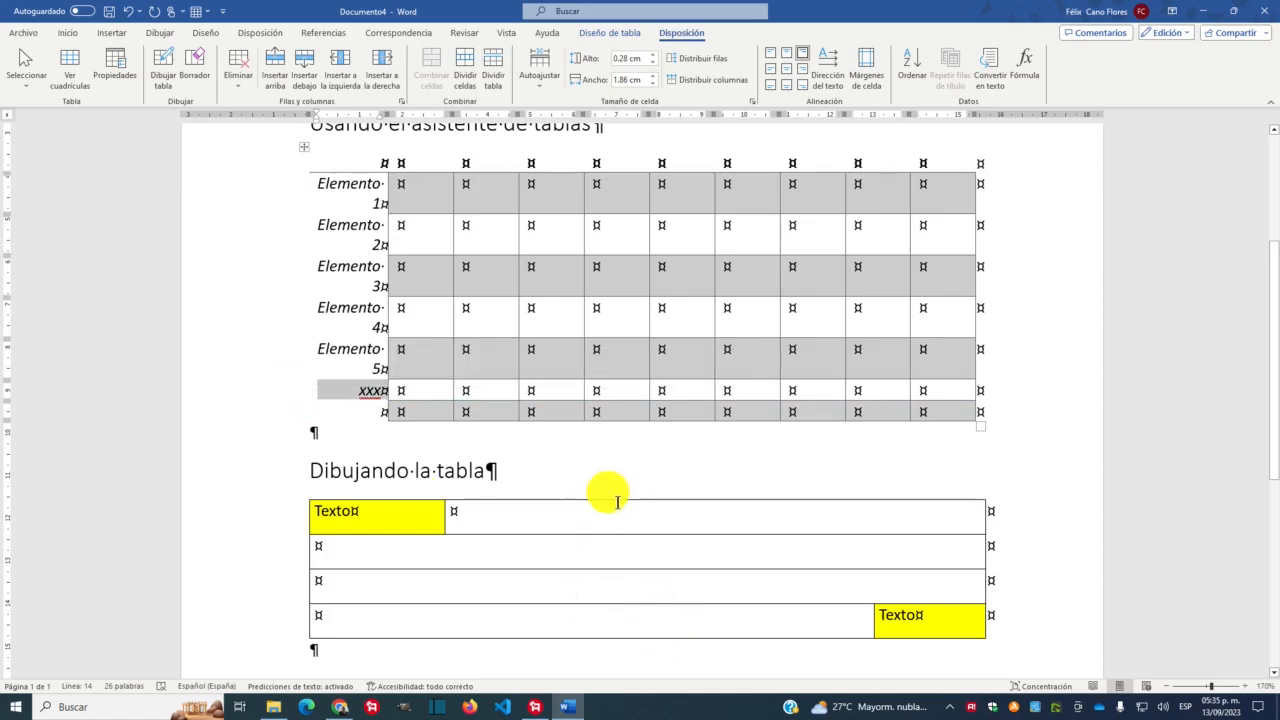
{"action": "key", "text": "Delete"}
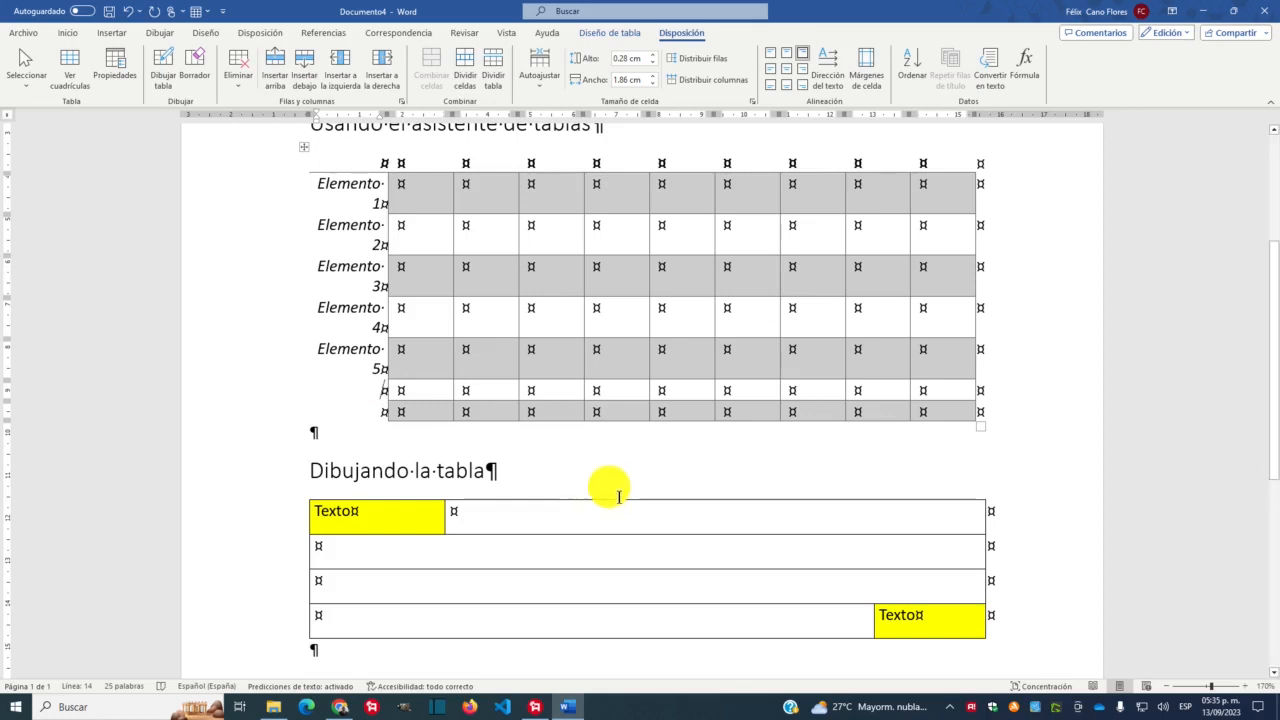
{"action": "left_click", "coordinate": [370, 390]}
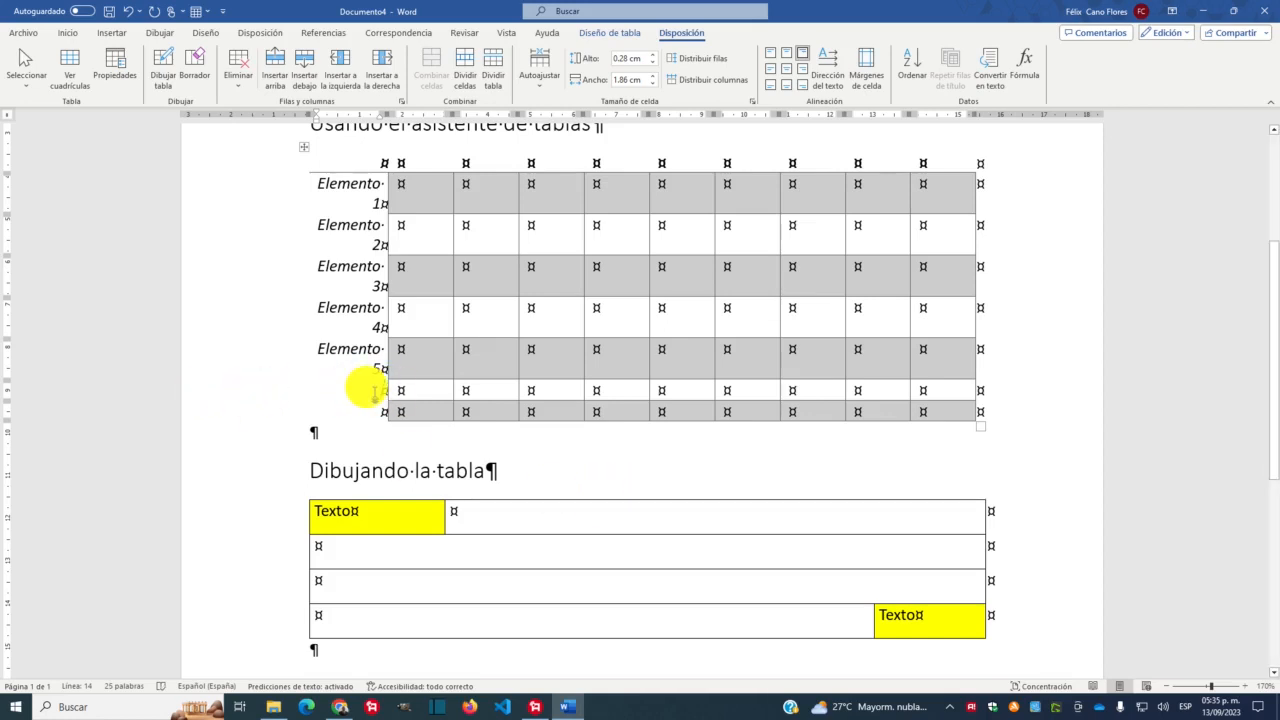
{"action": "type", "text": "cc"}
{"action": "key", "text": "BackSpace"}
{"action": "key", "text": "BackSpace"}
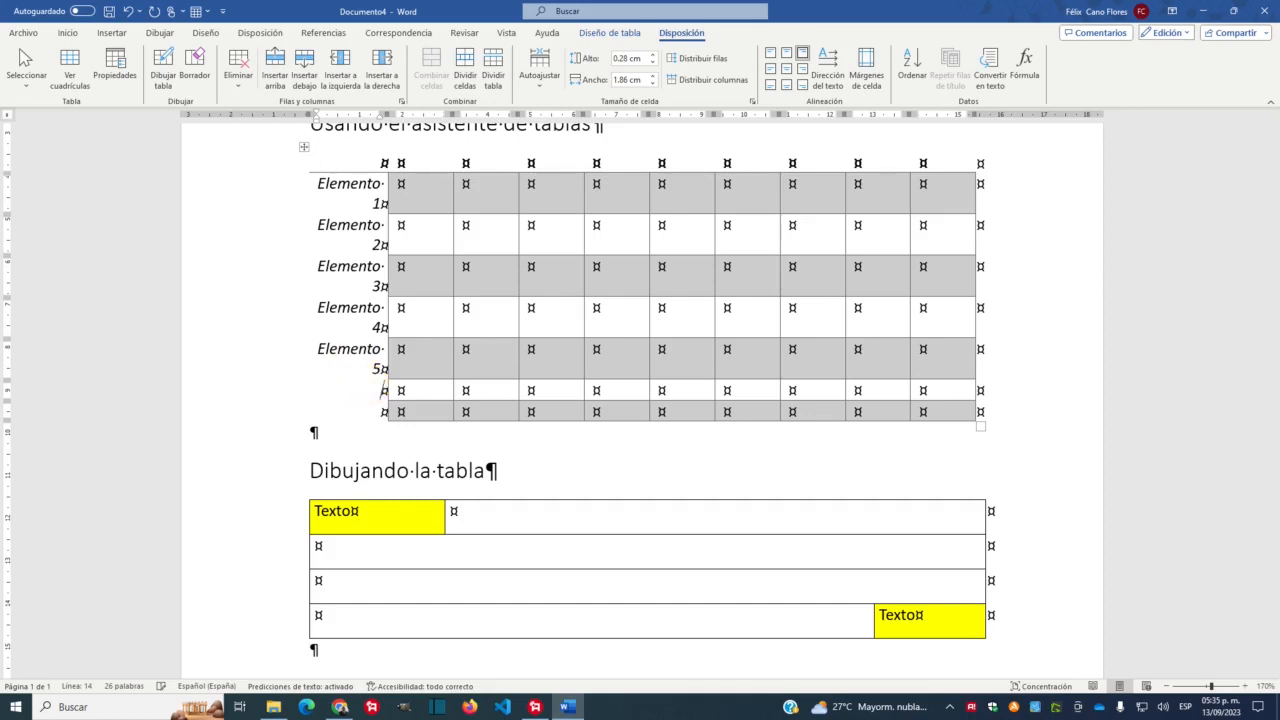
{"action": "key", "text": "Return"}
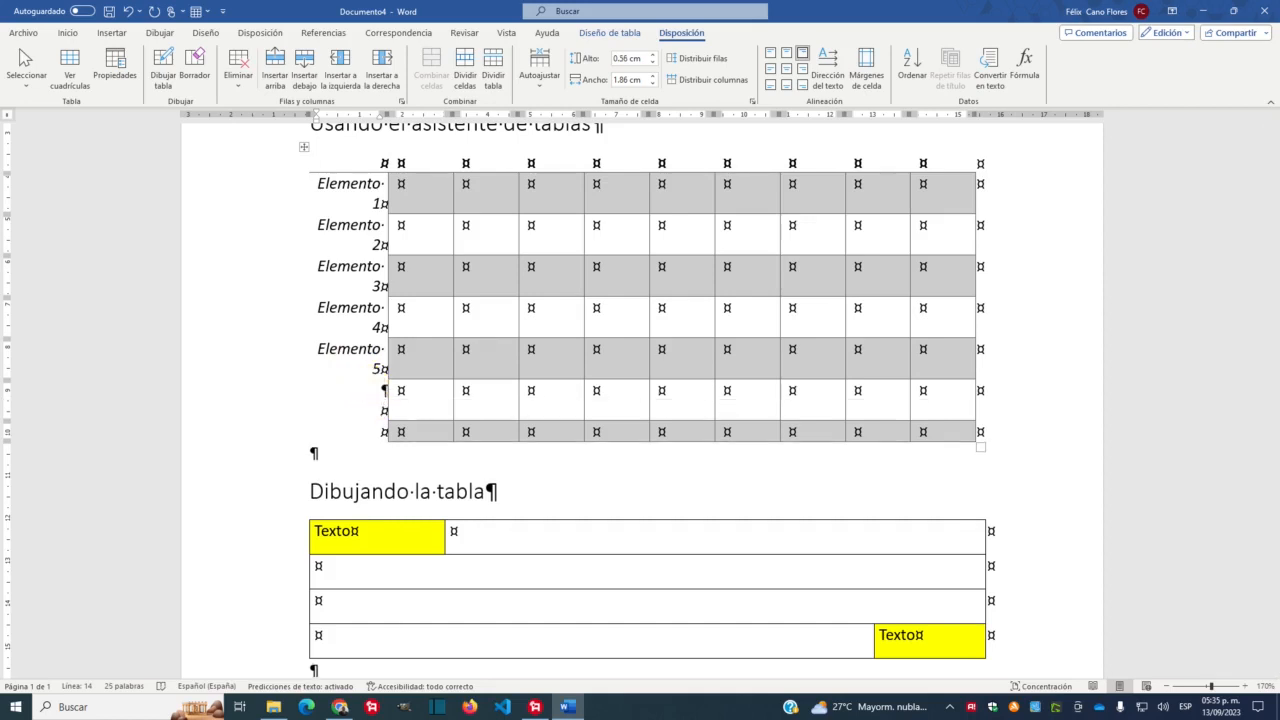
{"action": "key", "text": "BackSpace"}
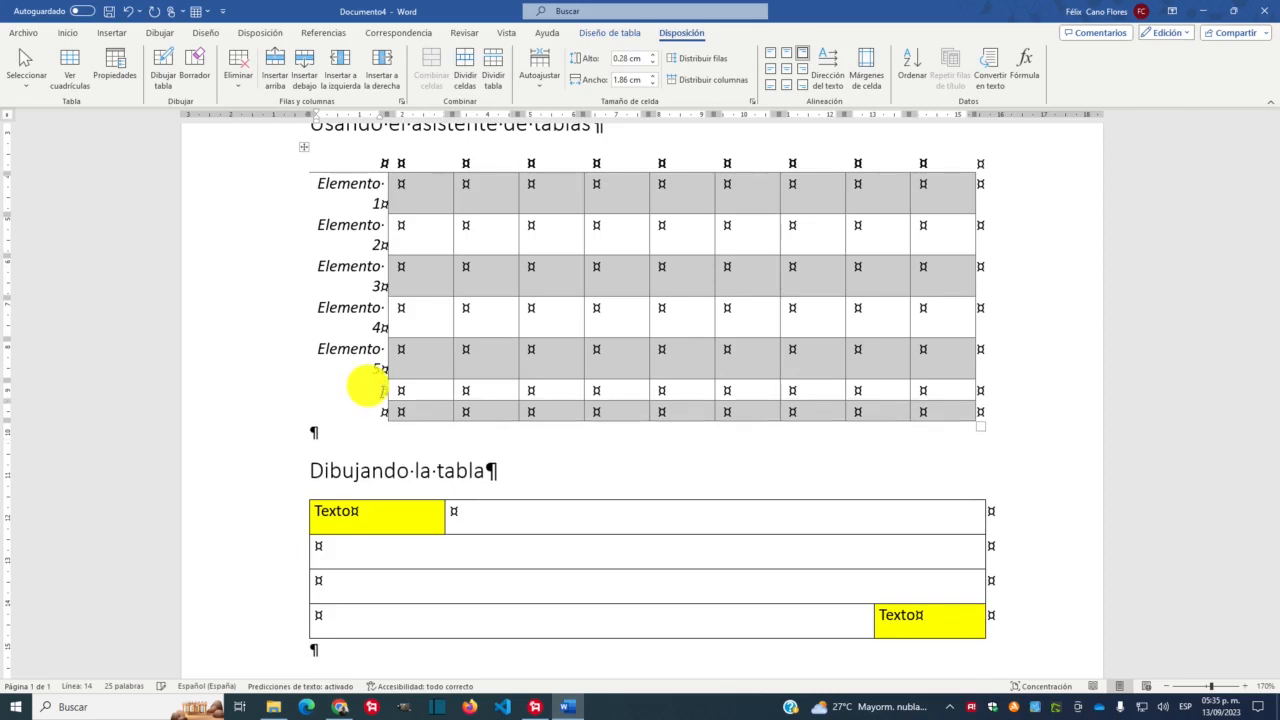
{"action": "left_click", "coordinate": [405, 436]}
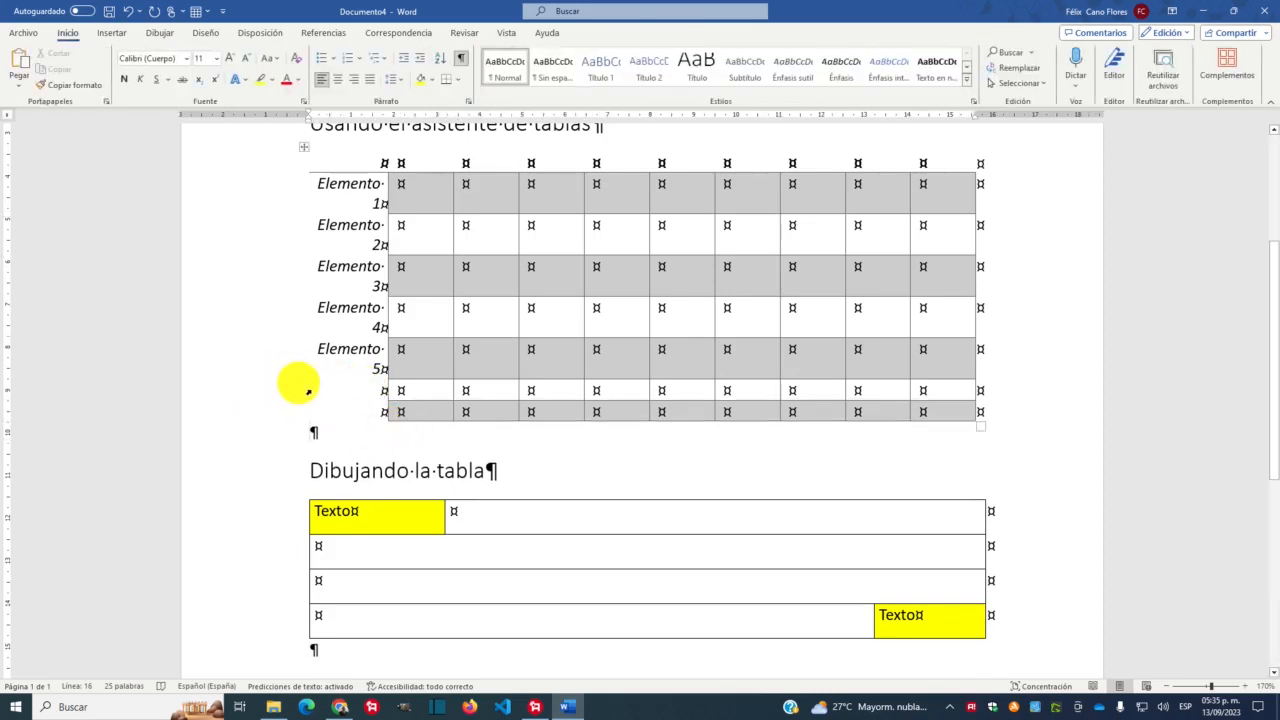
Delete the two rows below "Elemento 5" from the styled table
{"action": "left_click_drag", "start_coordinate": [306, 389], "coordinate": [955, 415]}
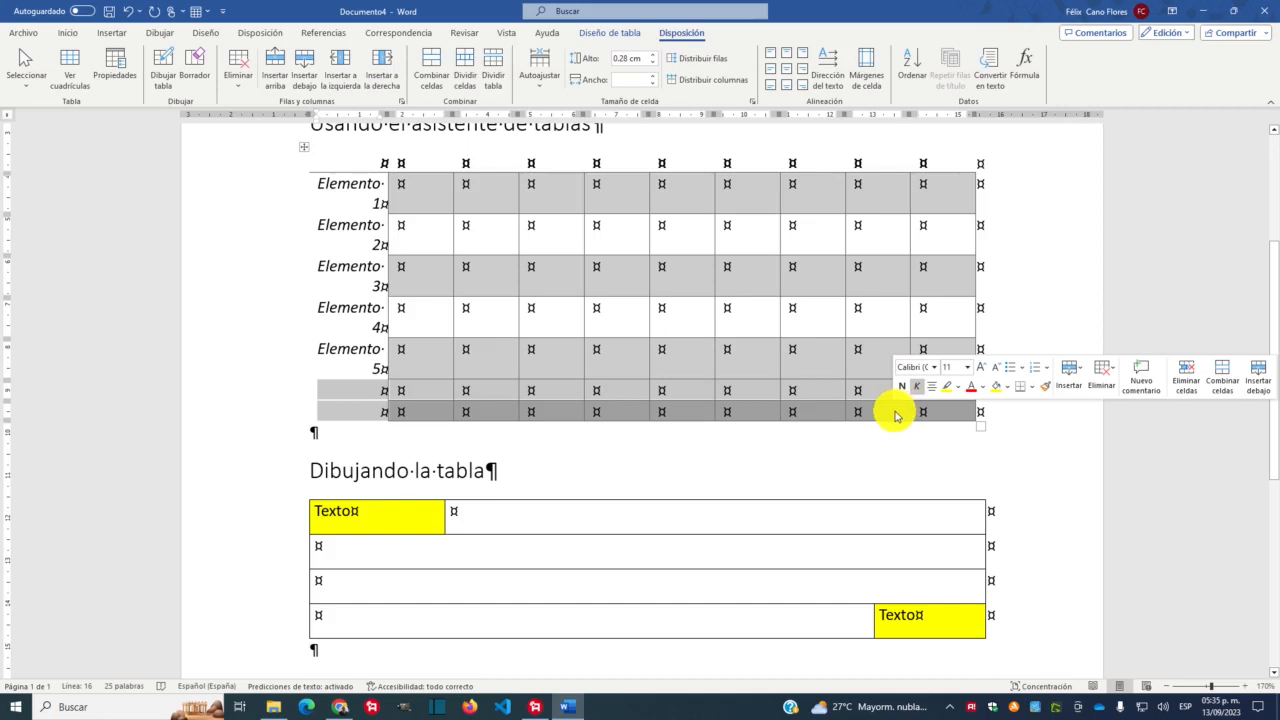
{"action": "left_click", "coordinate": [1104, 374]}
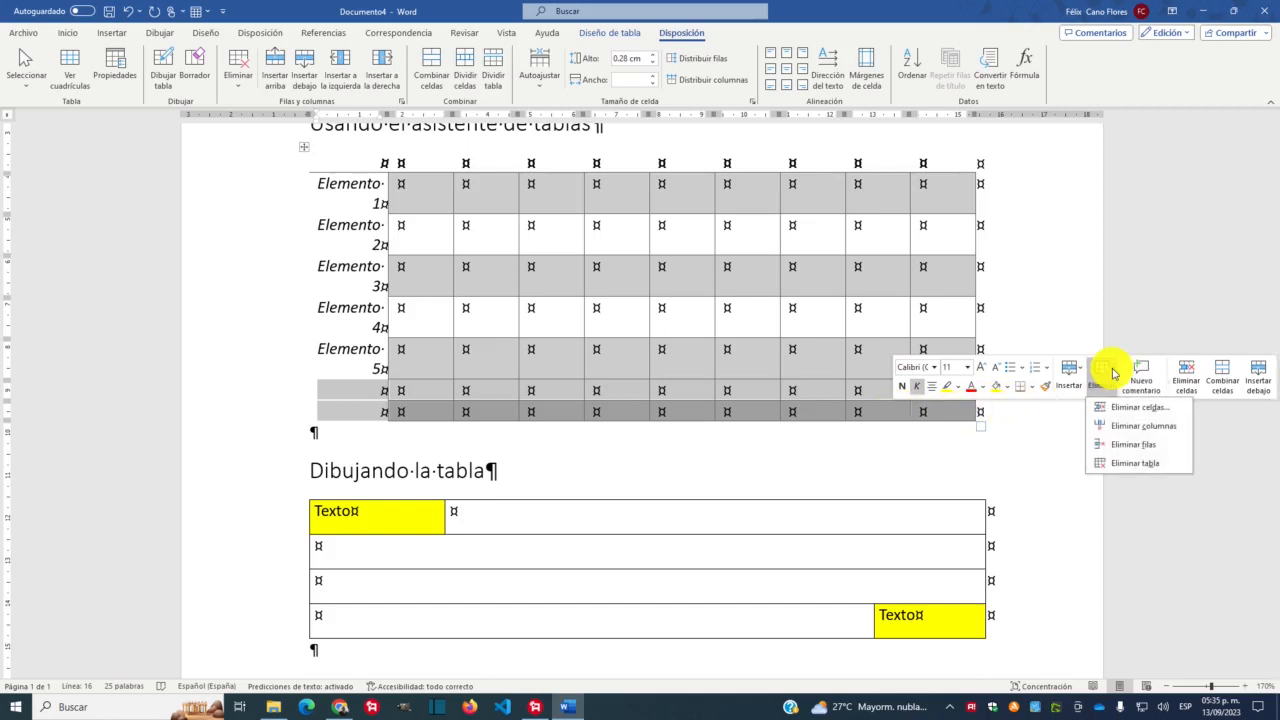
{"action": "left_click", "coordinate": [1132, 446]}
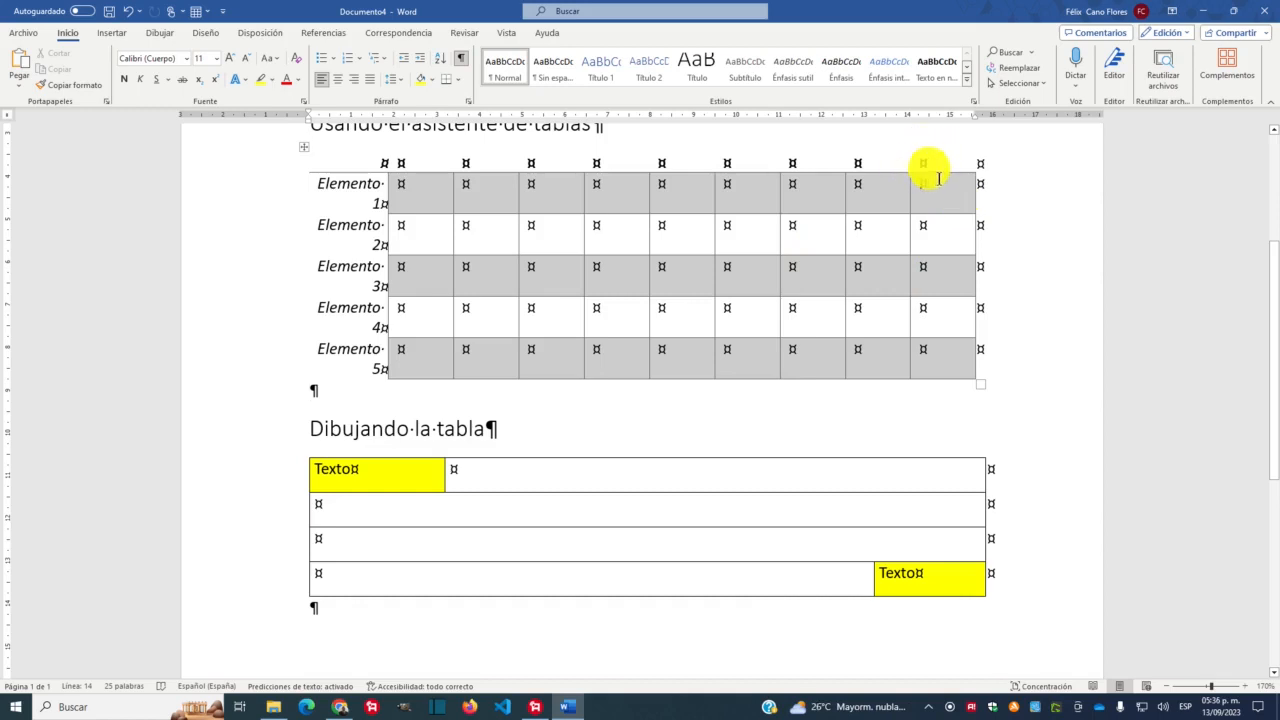
Delete the last column of the styled table
{"action": "left_click_drag", "start_coordinate": [937, 155], "coordinate": [943, 354]}
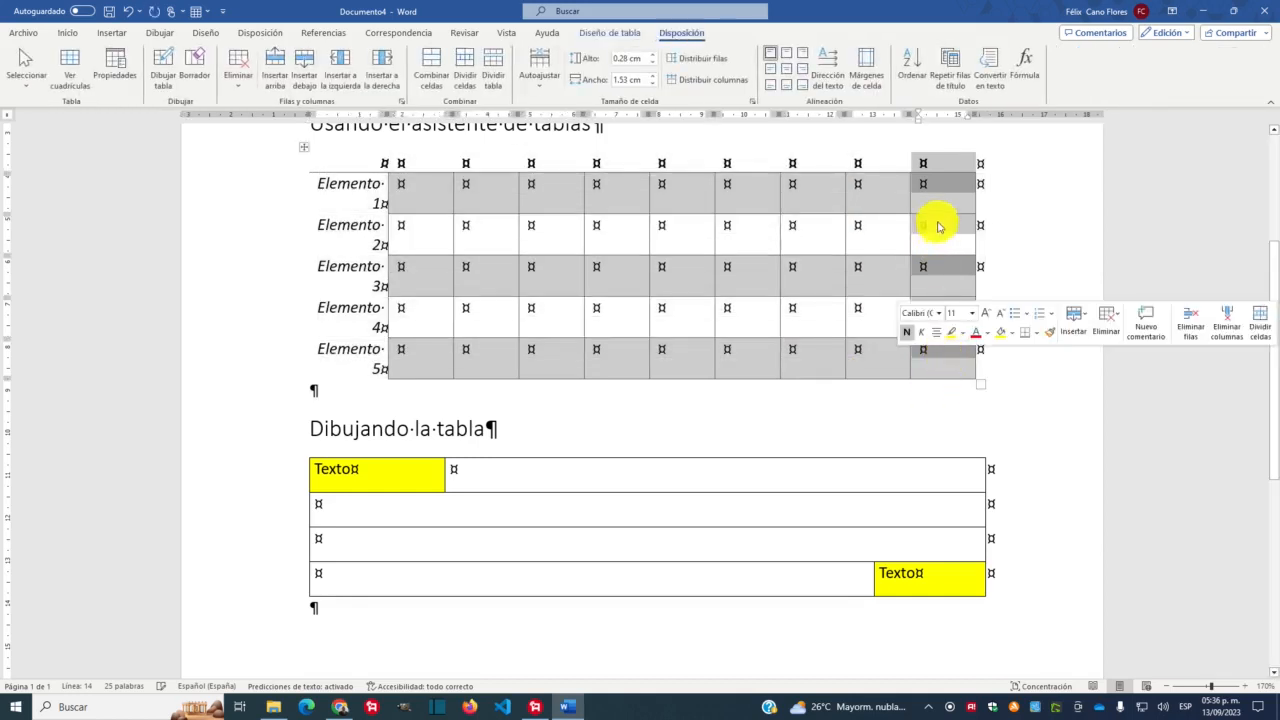
{"action": "left_click", "coordinate": [1110, 318]}
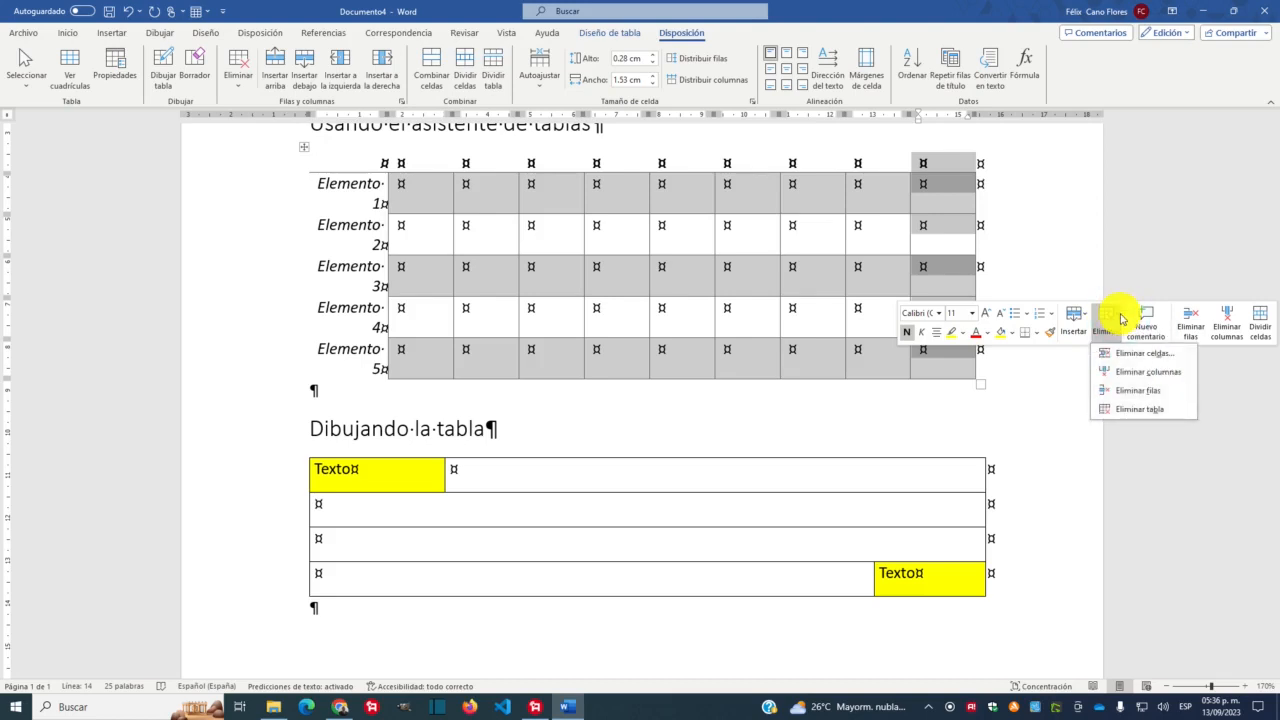
{"action": "left_click", "coordinate": [1140, 372]}
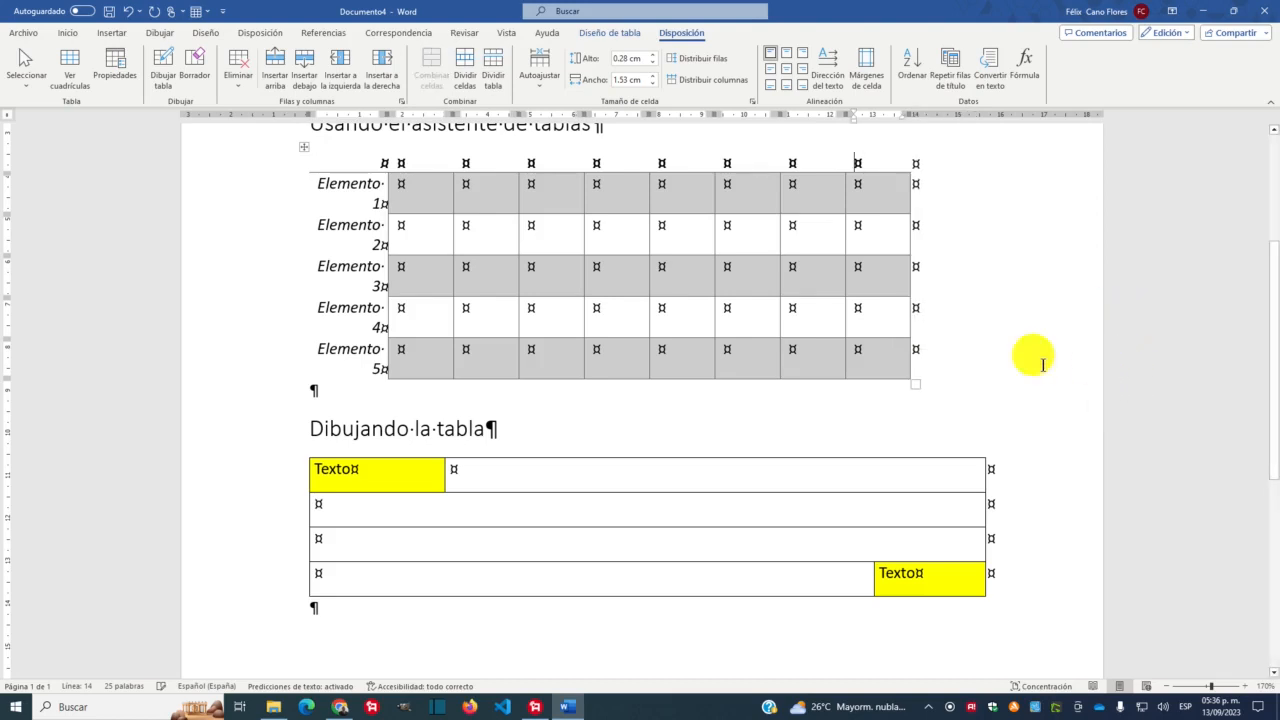
{"action": "left_click", "coordinate": [850, 288]}
Enter "Dato1" and "Dato 2" through "Dato 8" in the styled table's header cells, starting at the second column
{"action": "left_click", "coordinate": [415, 160]}
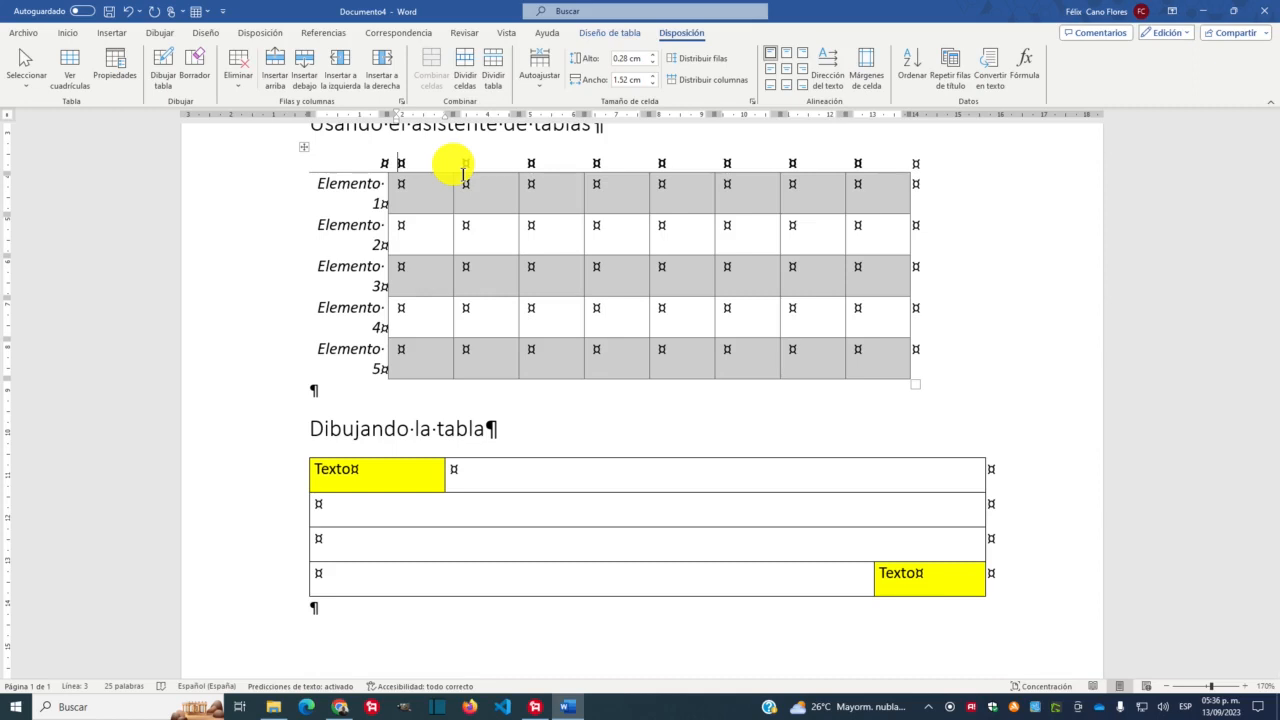
{"action": "type", "text": "DAto"}
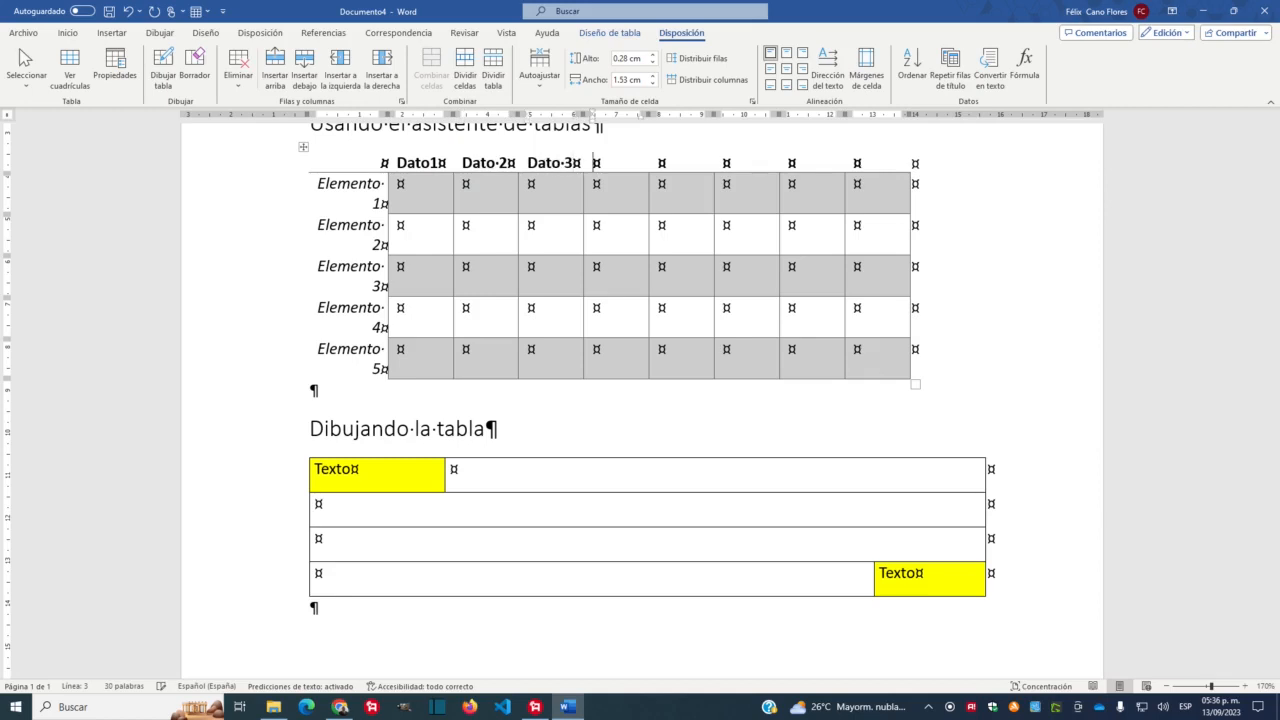
{"action": "type", "text": "t"}
{"action": "type", "text": "Dato 4 Dato 5"}
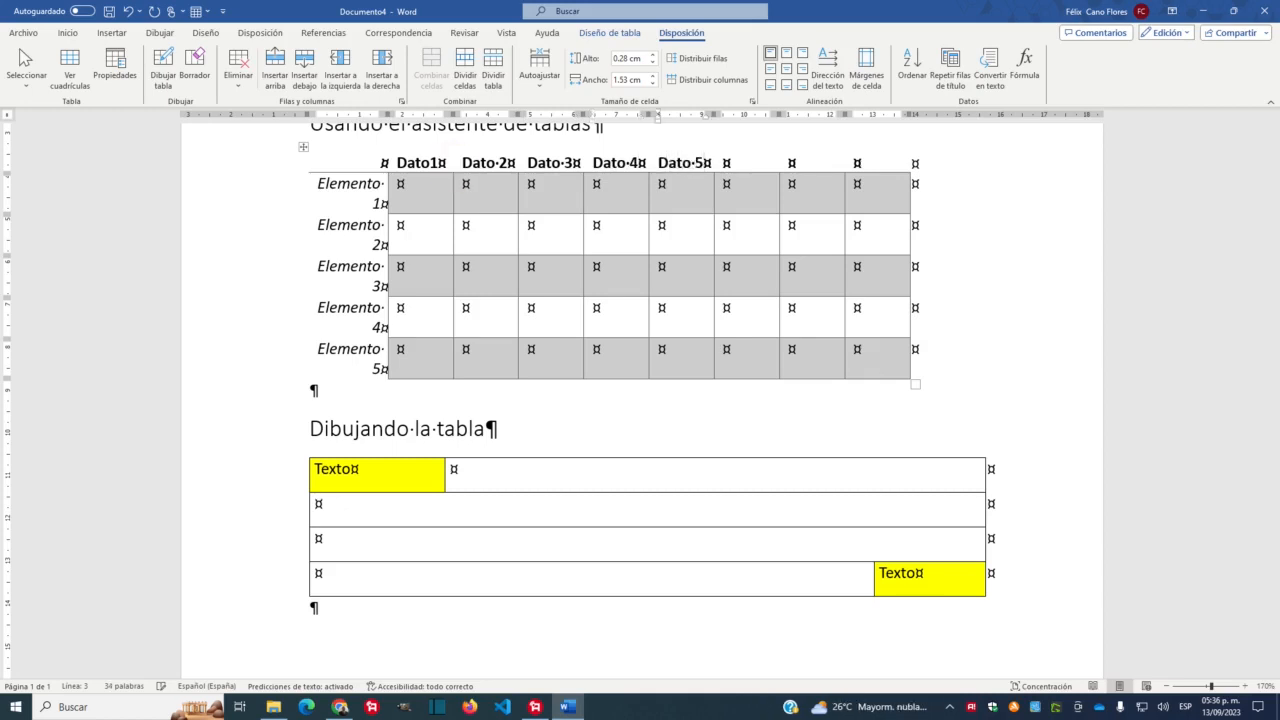
{"action": "type", "text": "Da"}
{"action": "type", "text": "Dat"}
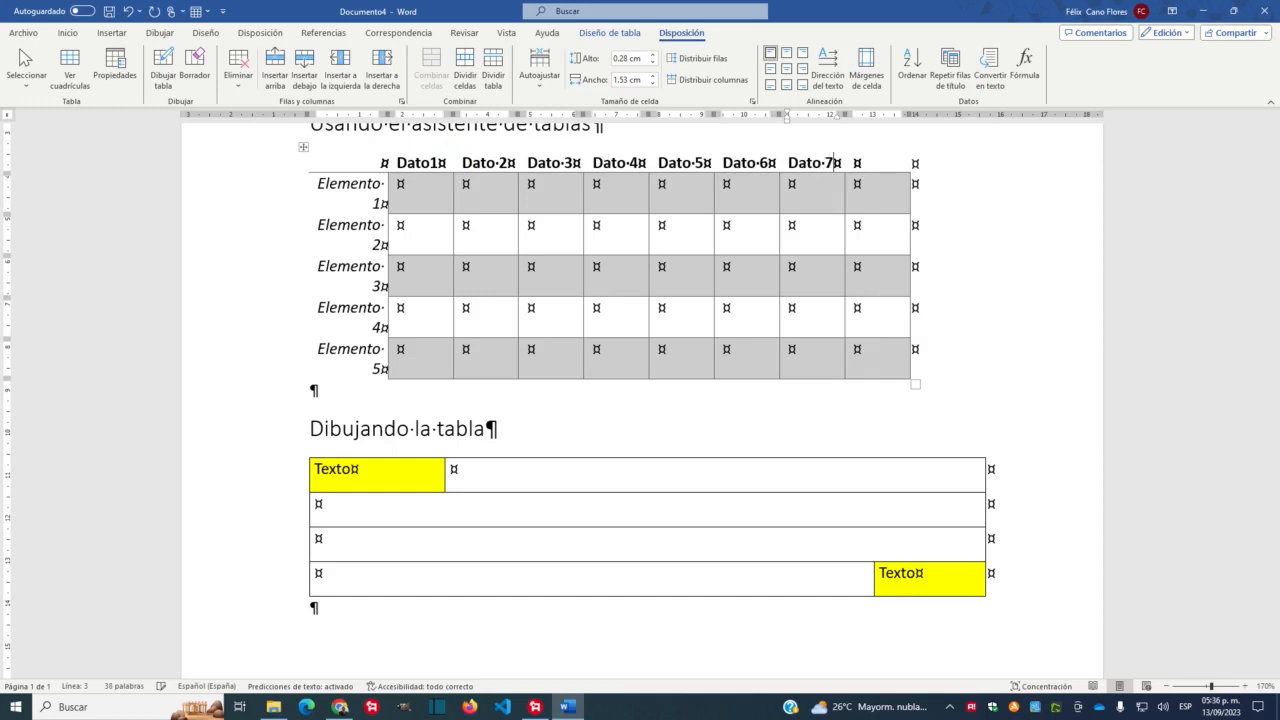
{"action": "type", "text": "Dato 8"}
{"action": "left_click", "coordinate": [632, 218]}
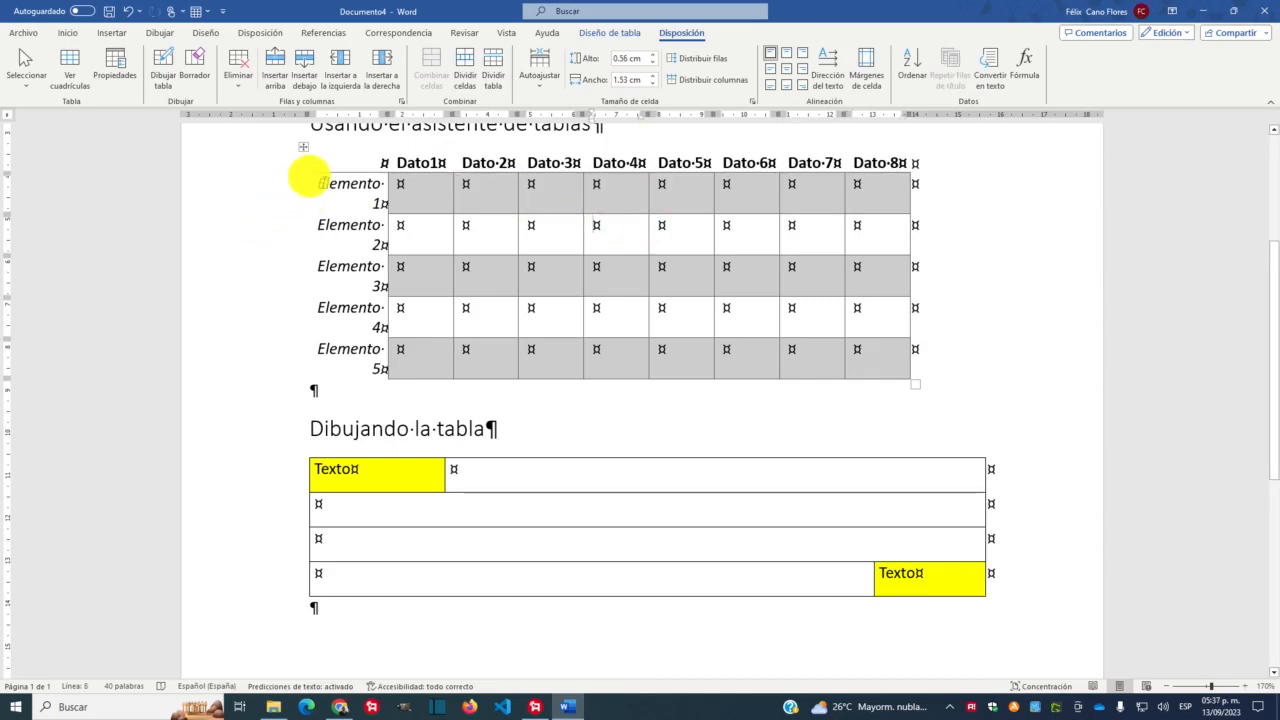
Reduce the font size of "Elemento 1" through "Elemento 5" in the first column so each label fits on one line
{"action": "left_click_drag", "start_coordinate": [323, 181], "coordinate": [364, 350]}
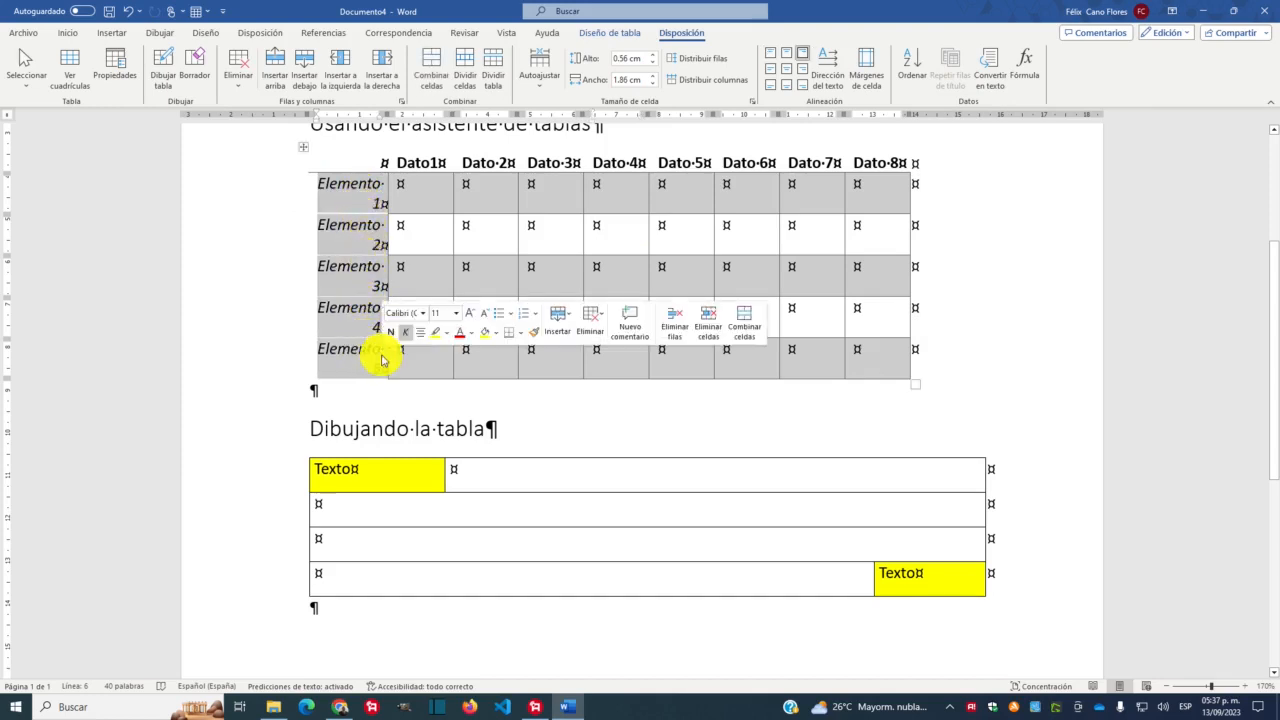
{"action": "left_click", "coordinate": [458, 315]}
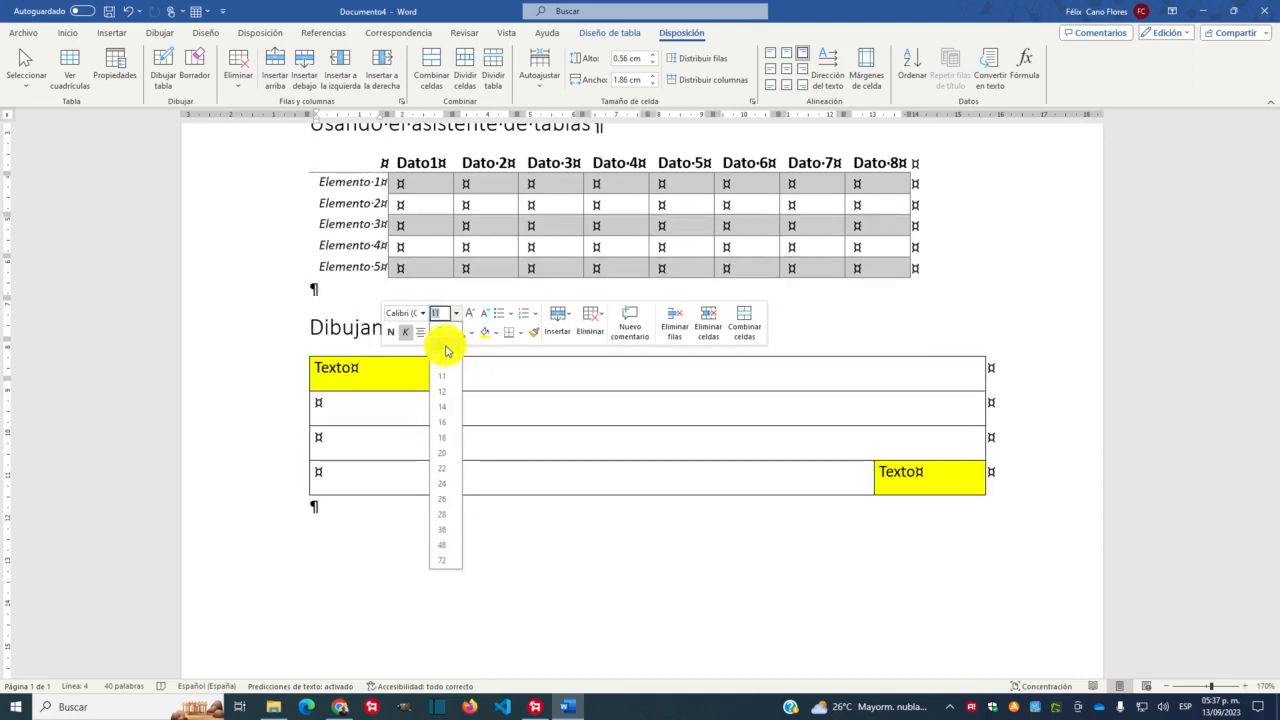
{"action": "left_click", "coordinate": [446, 350]}
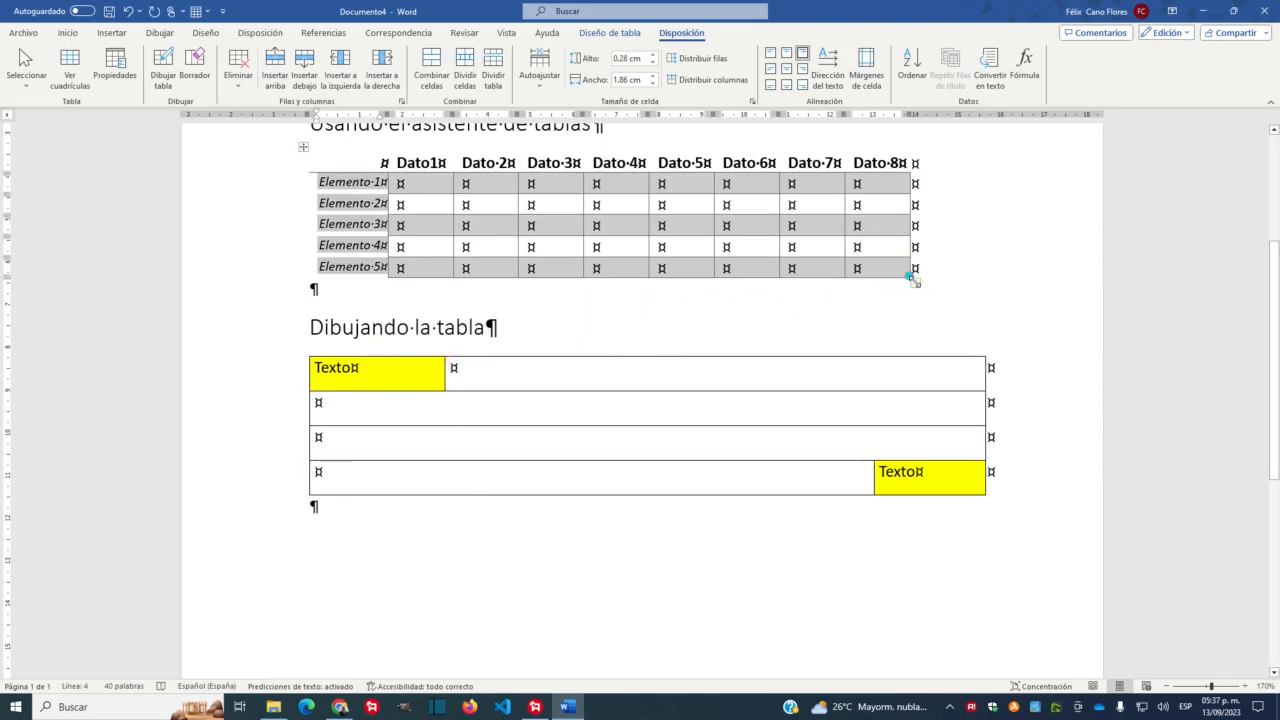
{"action": "left_click", "coordinate": [407, 203]}
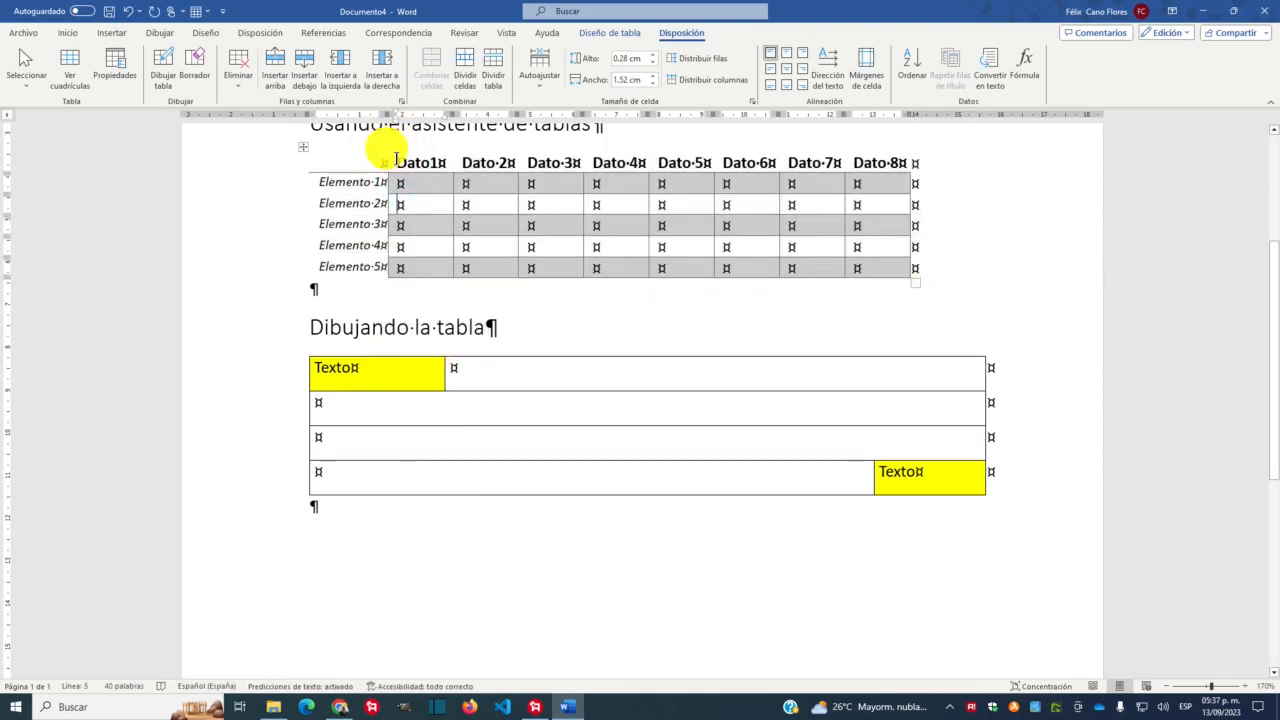
Reduce the font size of the header labels "Dato1" through "Dato 8" to match the "Elemento" labels
{"action": "left_click_drag", "start_coordinate": [458, 152], "coordinate": [886, 171]}
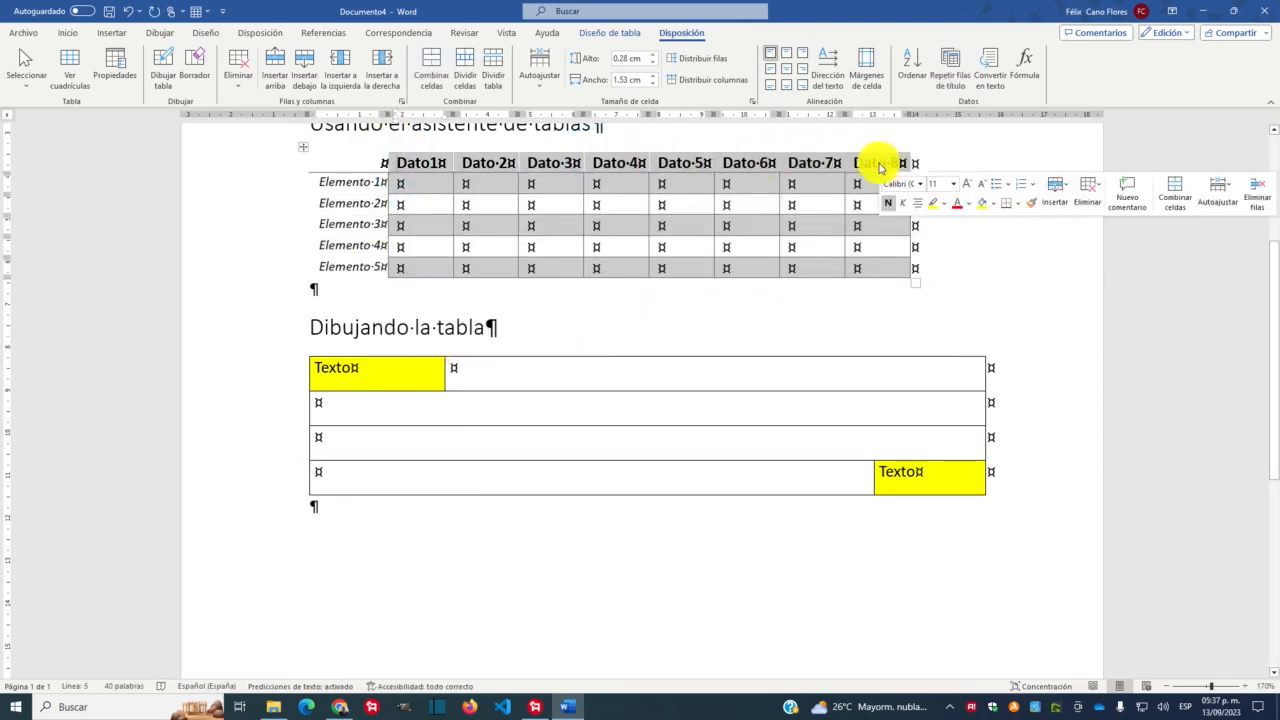
{"action": "right_click", "coordinate": [877, 167]}
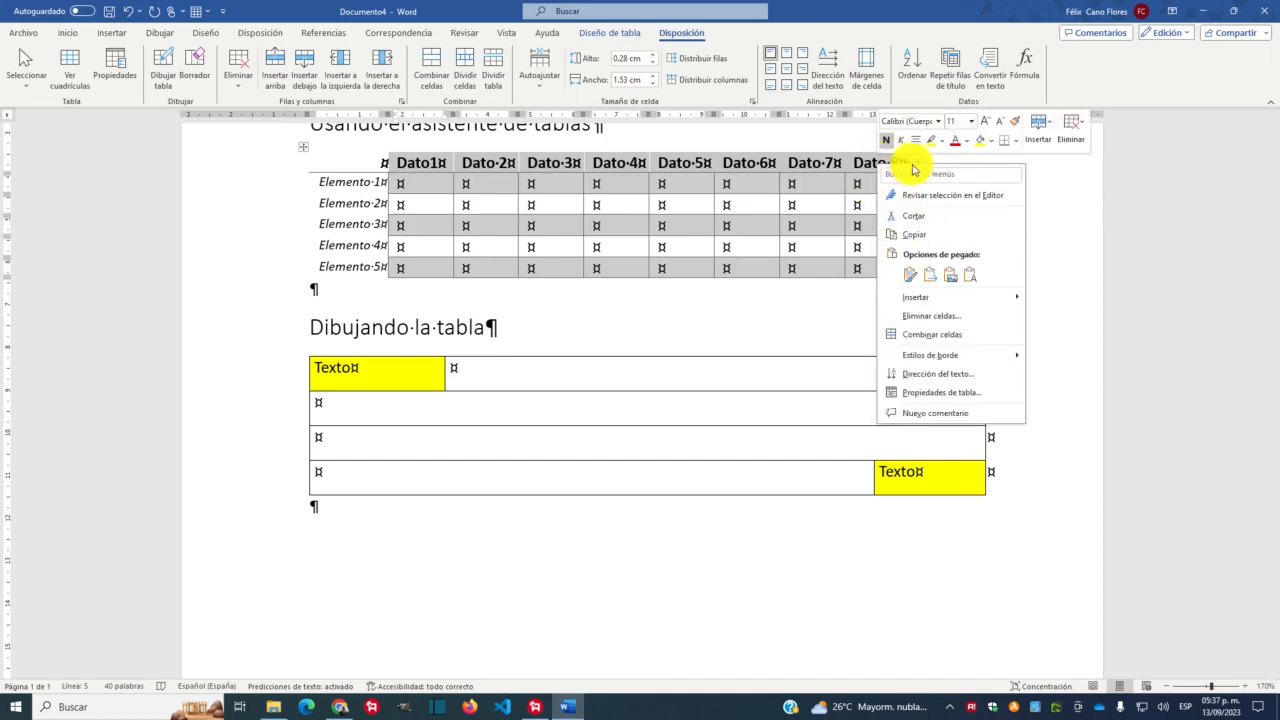
{"action": "left_click", "coordinate": [972, 122]}
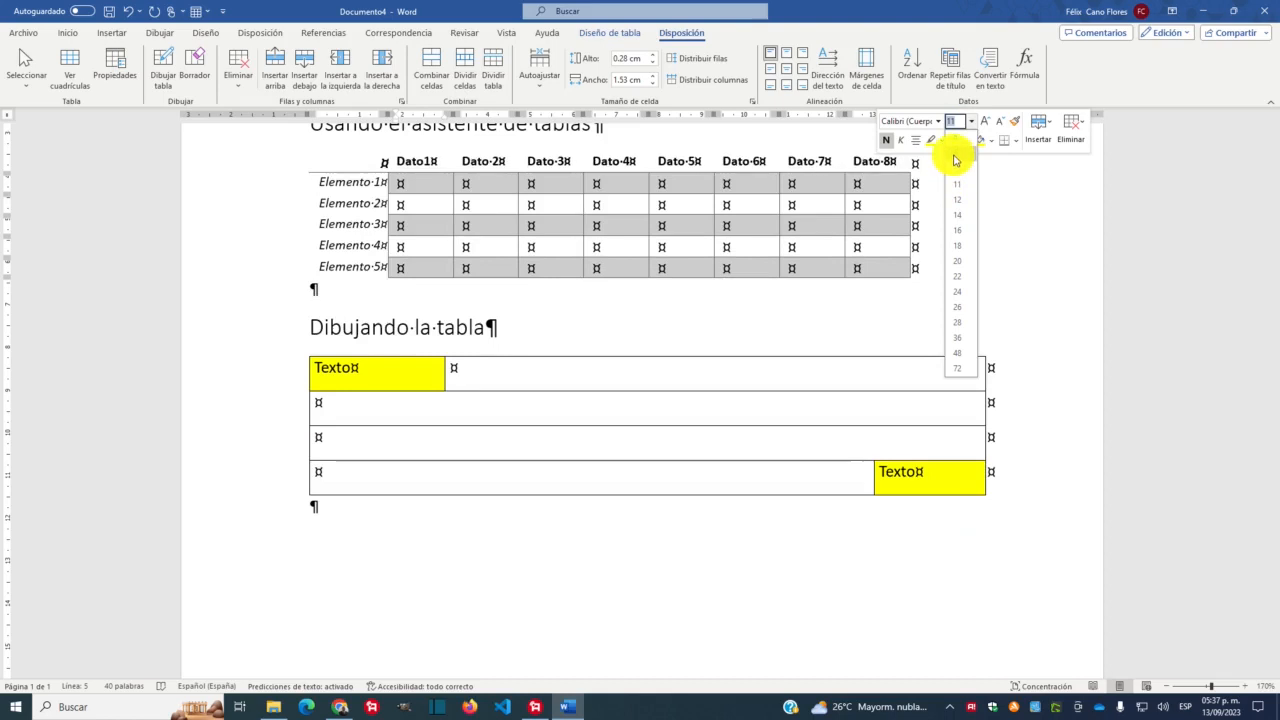
{"action": "left_click", "coordinate": [953, 153]}
{"action": "left_click", "coordinate": [802, 317]}
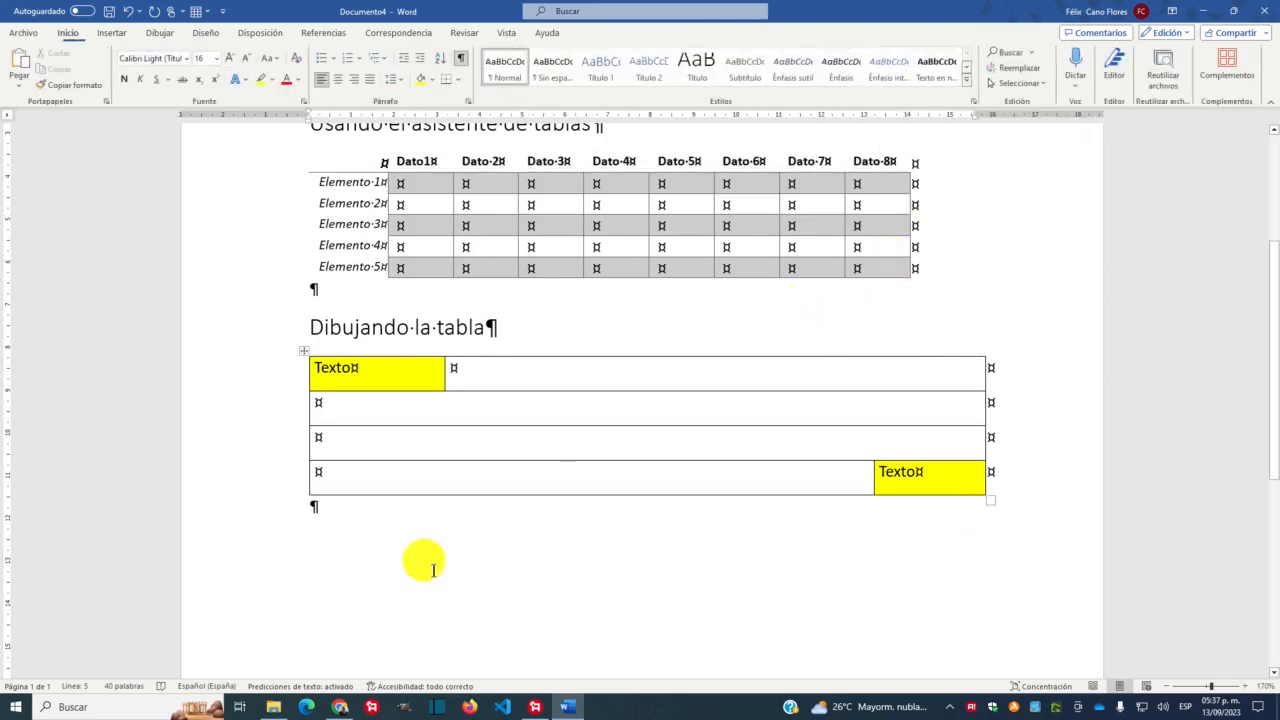
Add an empty paragraph below the drawn table and insert a table with six columns and four rows there
{"action": "scroll", "coordinate": [481, 603], "scroll_direction": "up", "scroll_amount": 2}
{"action": "scroll", "coordinate": [480, 600], "scroll_direction": "down", "scroll_amount": 2}
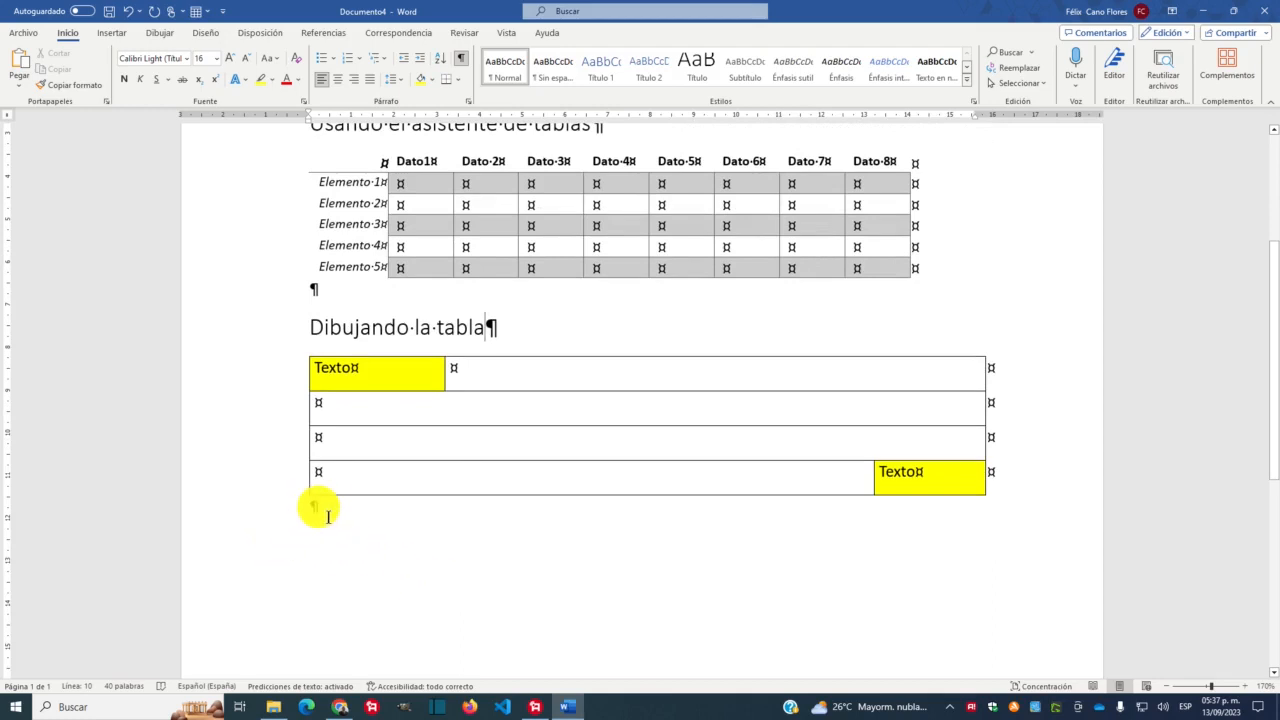
{"action": "left_click", "coordinate": [342, 510]}
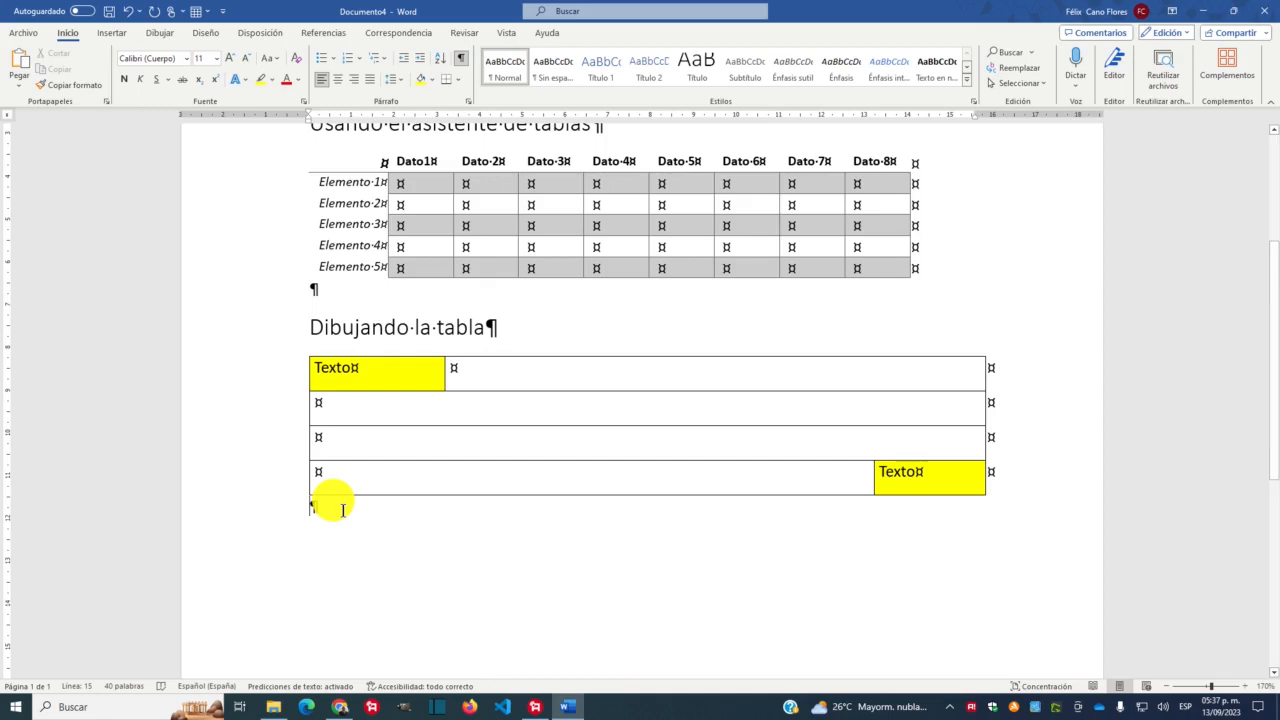
{"action": "key", "text": "Return"}
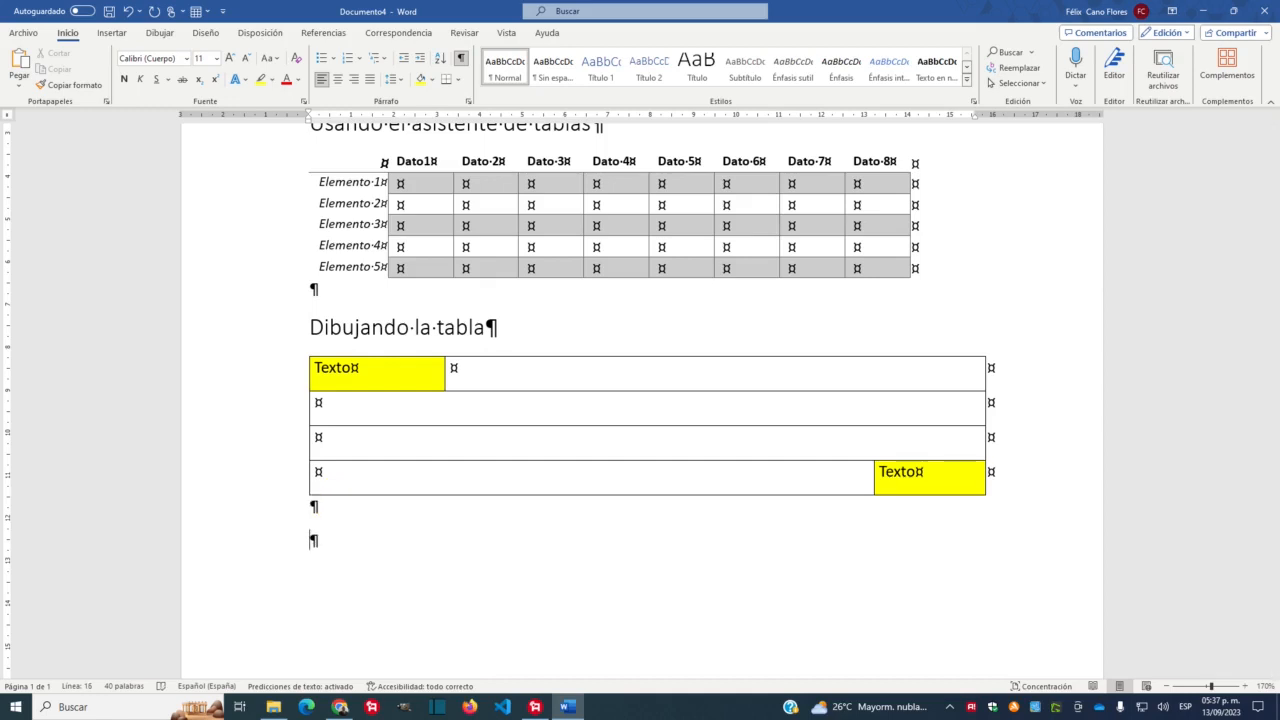
{"action": "left_click", "coordinate": [118, 33]}
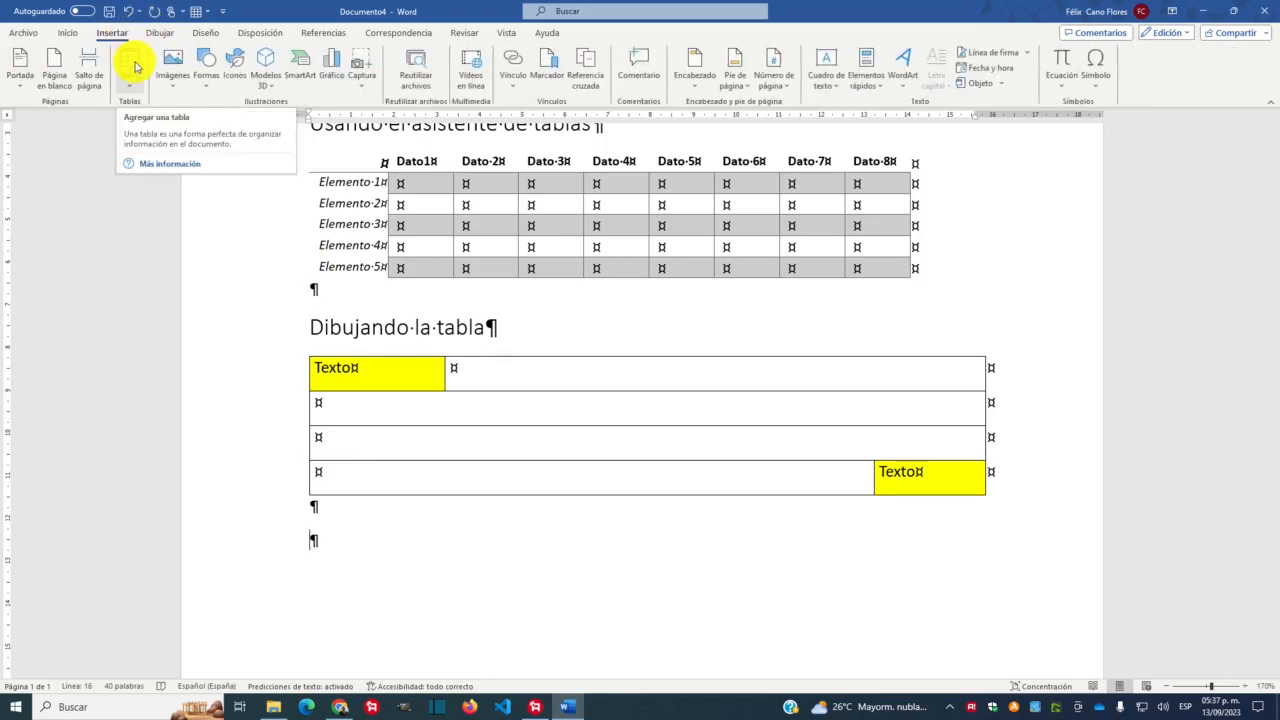
{"action": "left_click", "coordinate": [130, 68]}
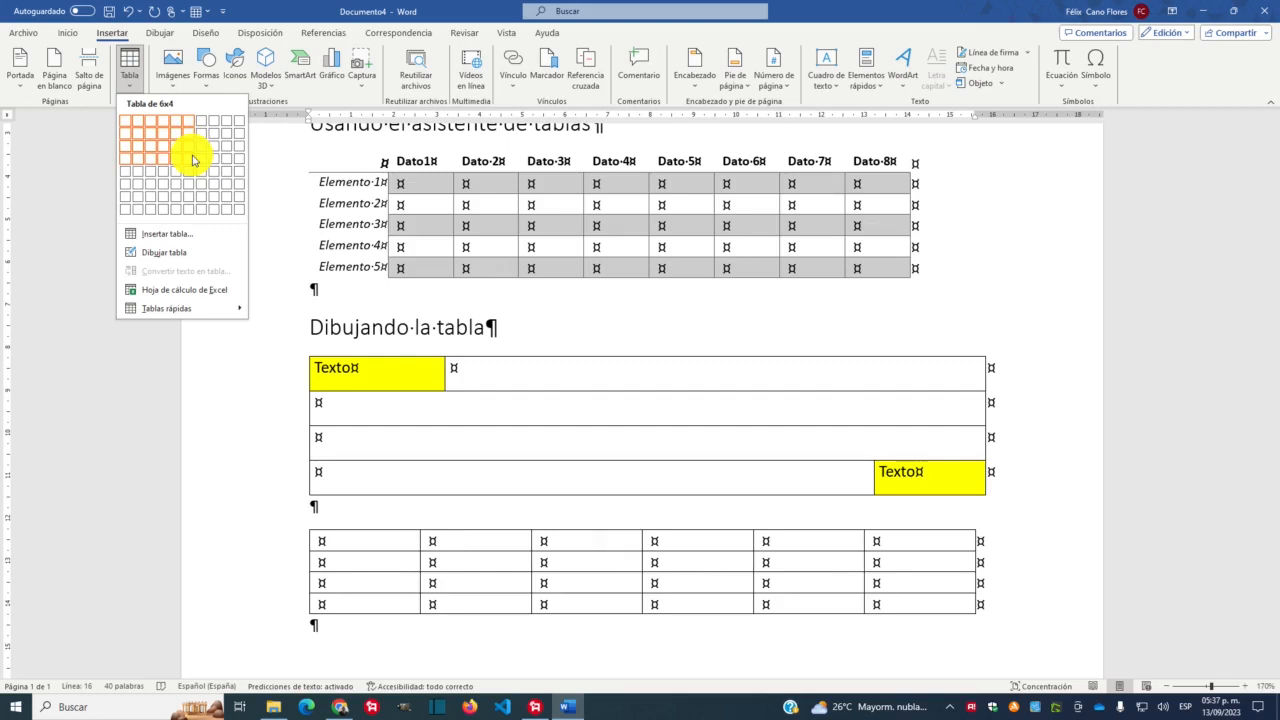
{"action": "left_click", "coordinate": [193, 160]}
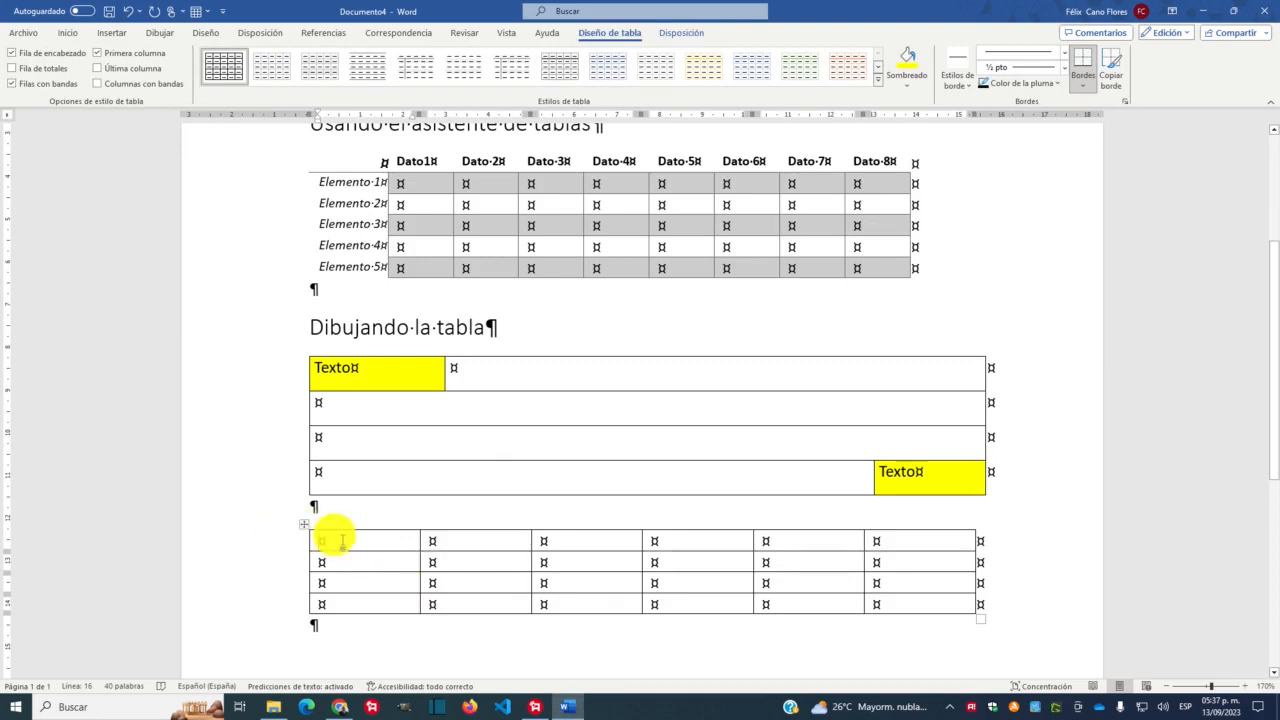
{"action": "left_click_drag", "start_coordinate": [425, 540], "coordinate": [466, 552]}
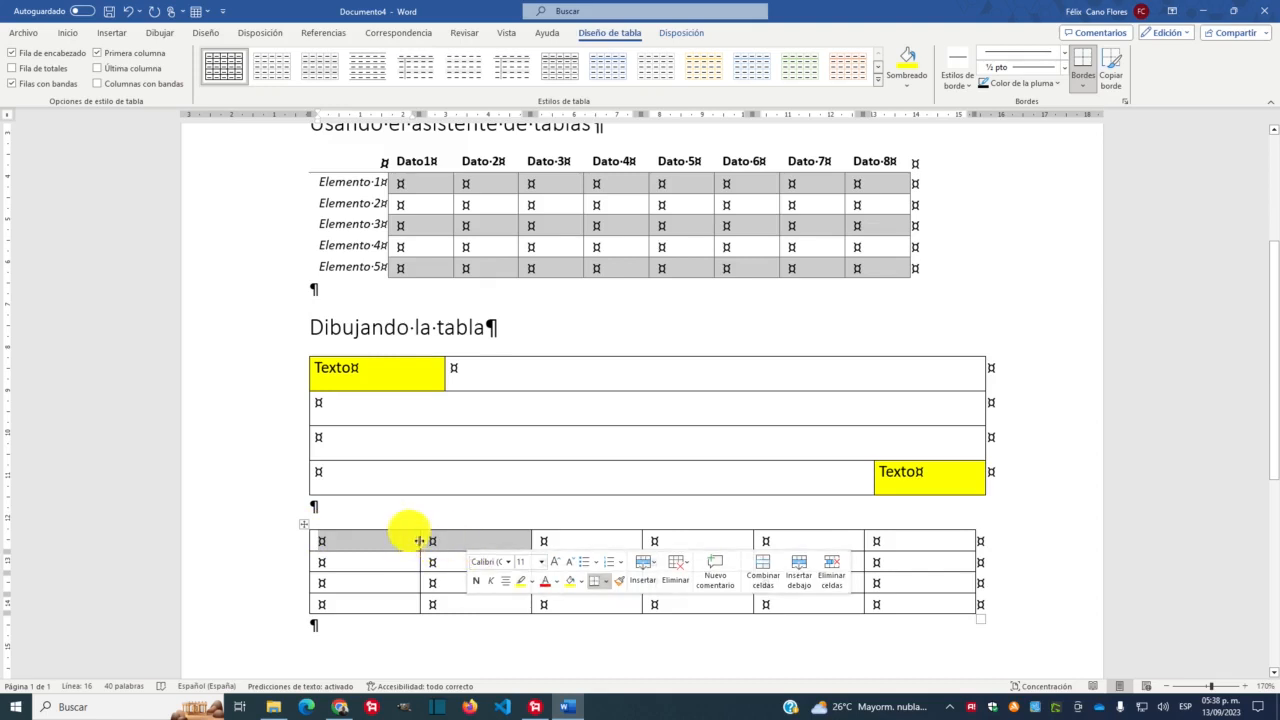
{"action": "left_click", "coordinate": [366, 541]}
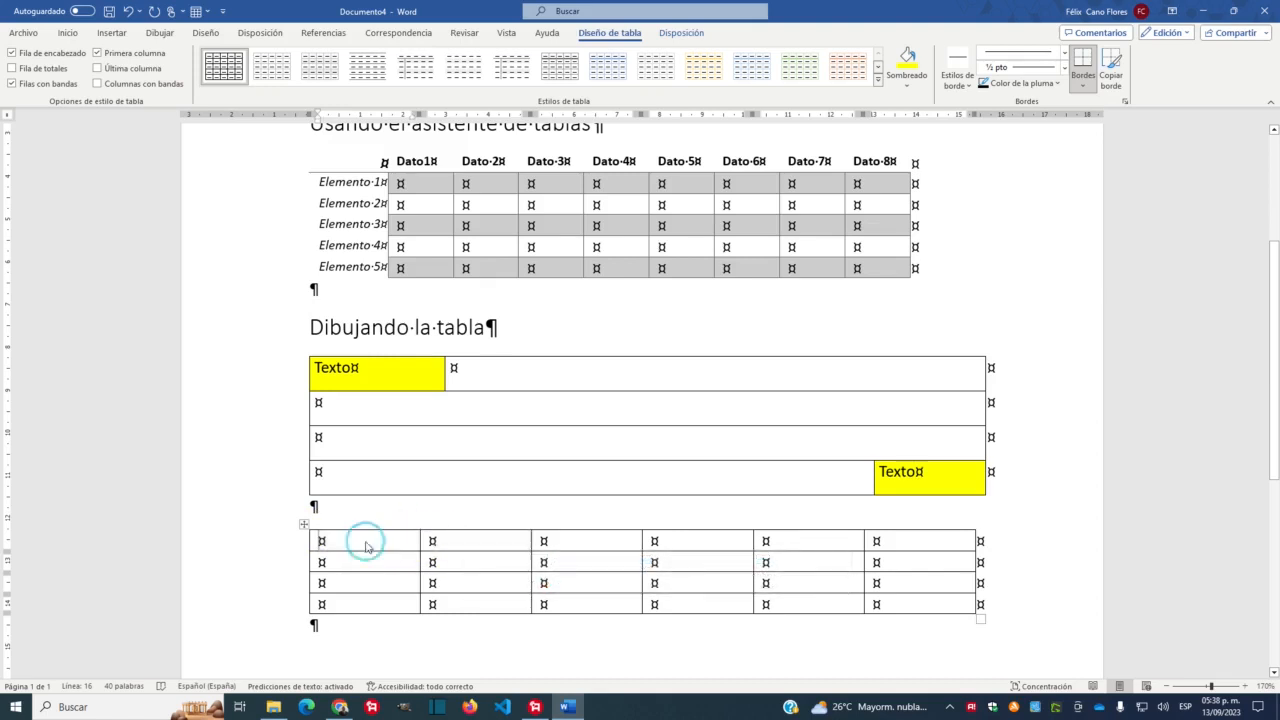
Merge the first three cells of the first row and the first three cells of the second row in the new table
{"action": "left_click_drag", "start_coordinate": [343, 533], "coordinate": [563, 541]}
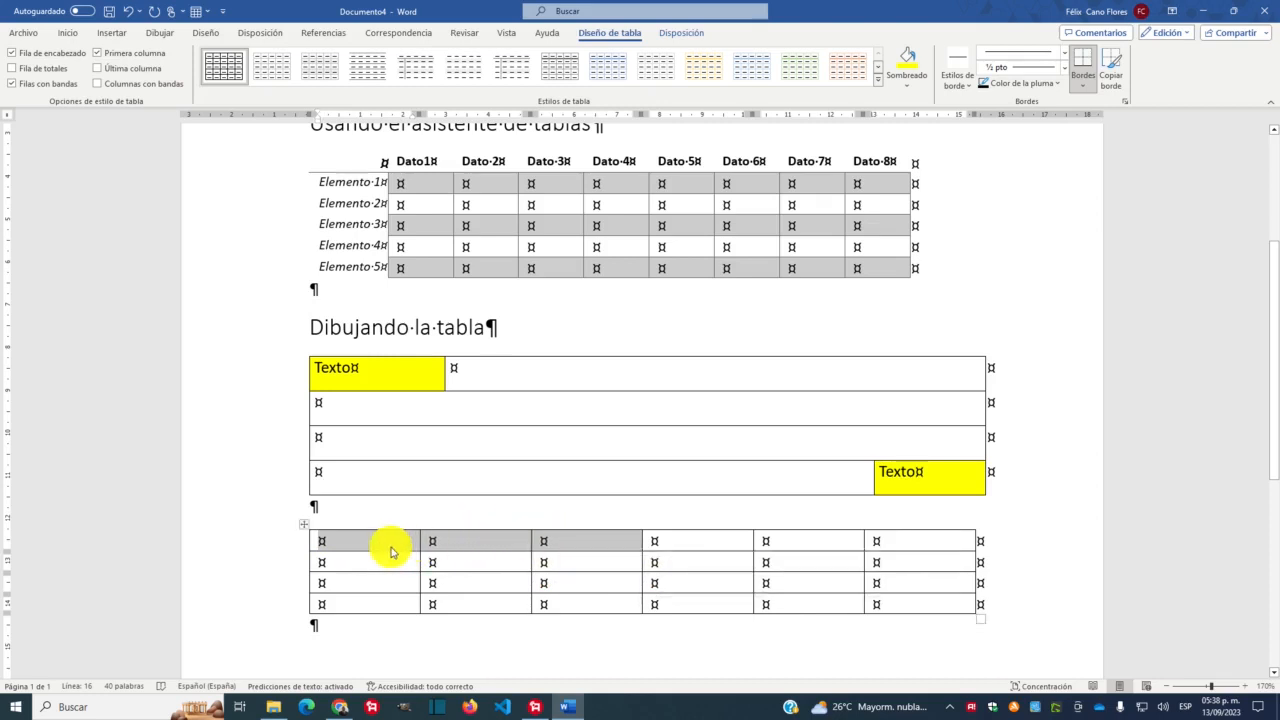
{"action": "right_click", "coordinate": [473, 545]}
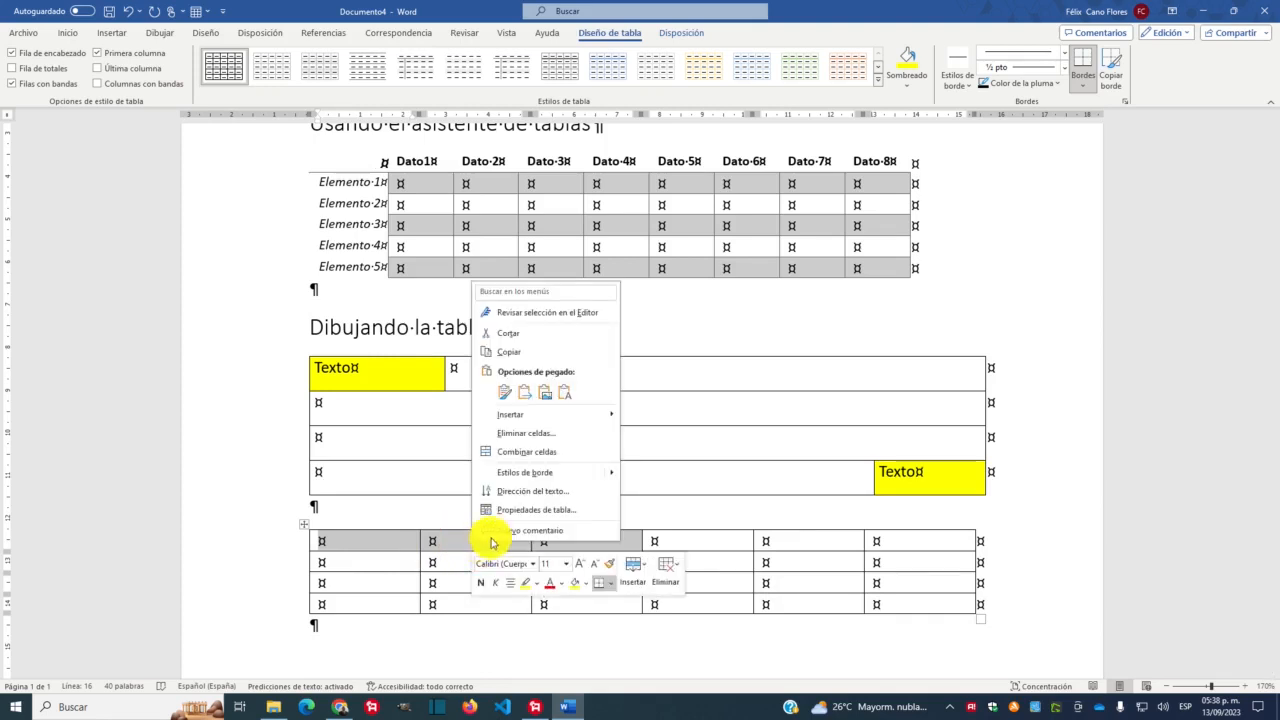
{"action": "left_click", "coordinate": [545, 459]}
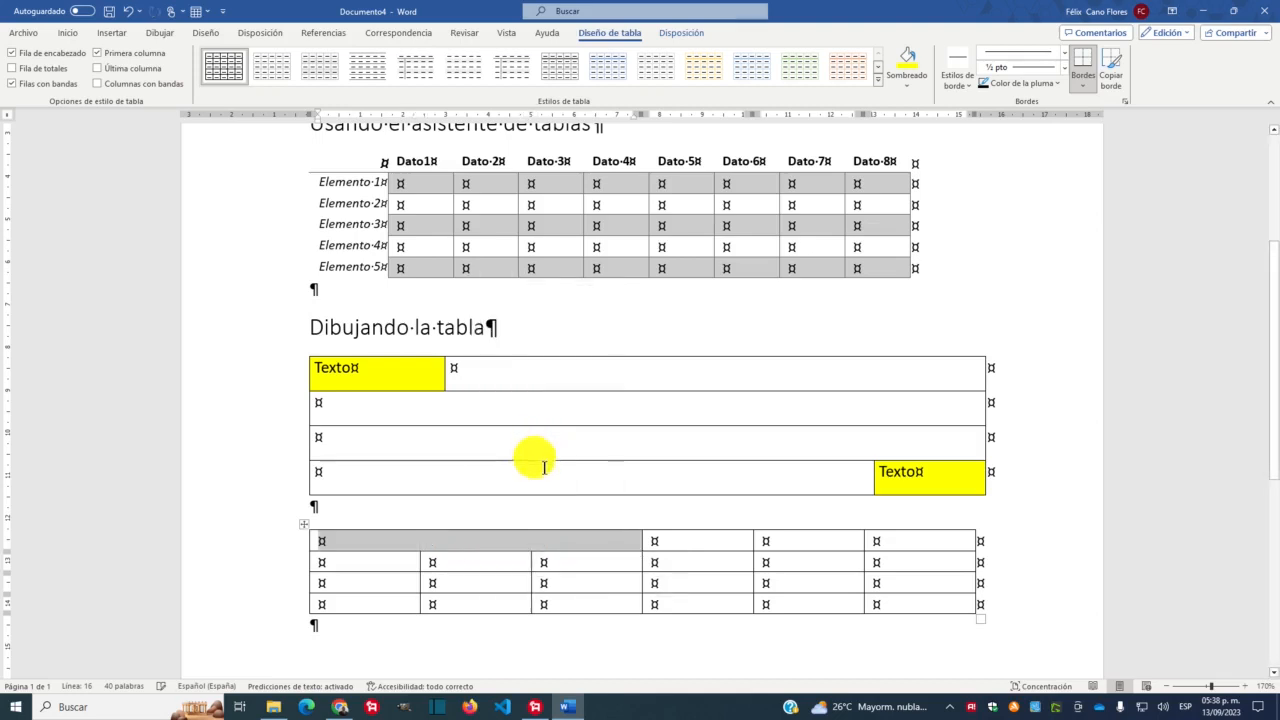
{"action": "left_click", "coordinate": [500, 558]}
{"action": "left_click_drag", "start_coordinate": [366, 557], "coordinate": [580, 561]}
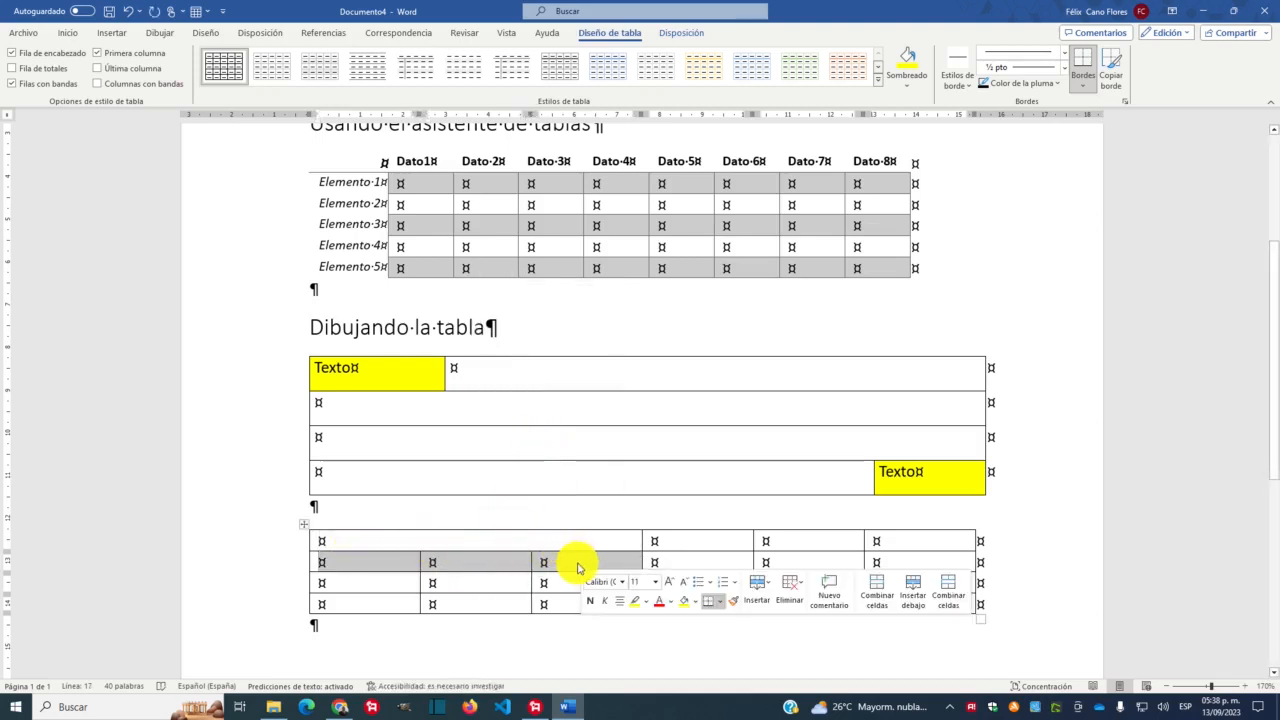
{"action": "right_click", "coordinate": [580, 563]}
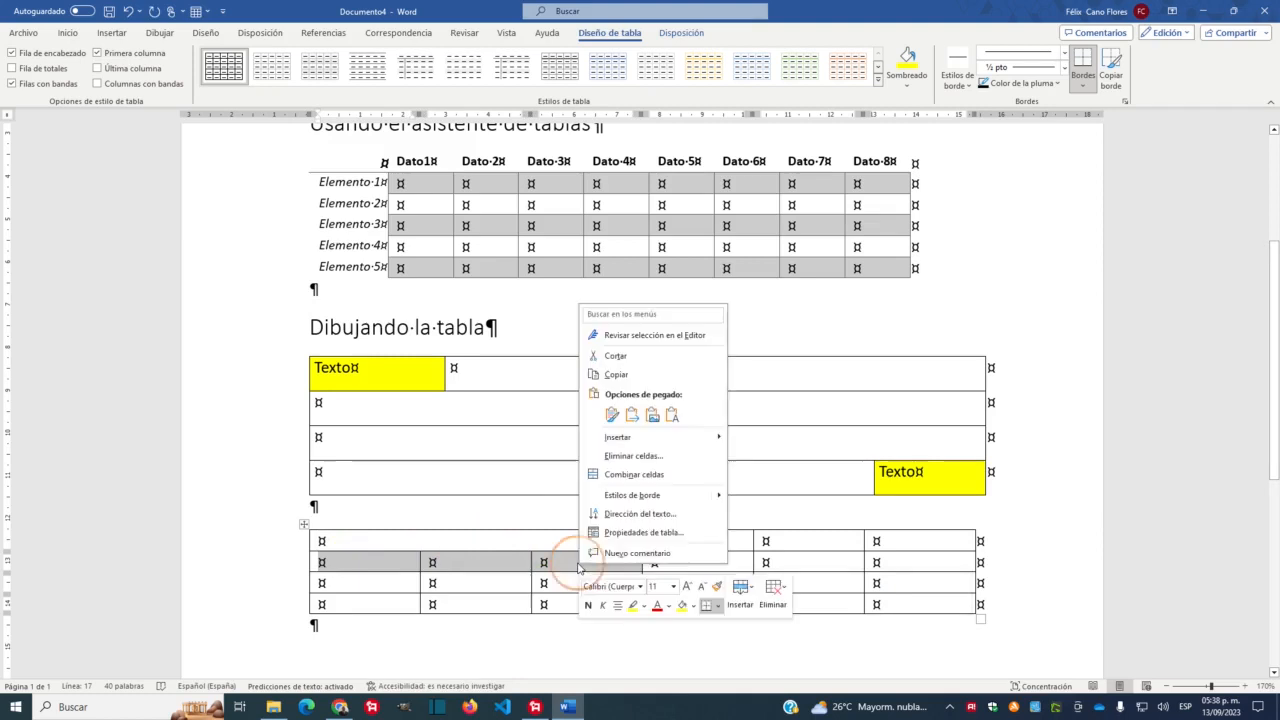
{"action": "left_click", "coordinate": [652, 475]}
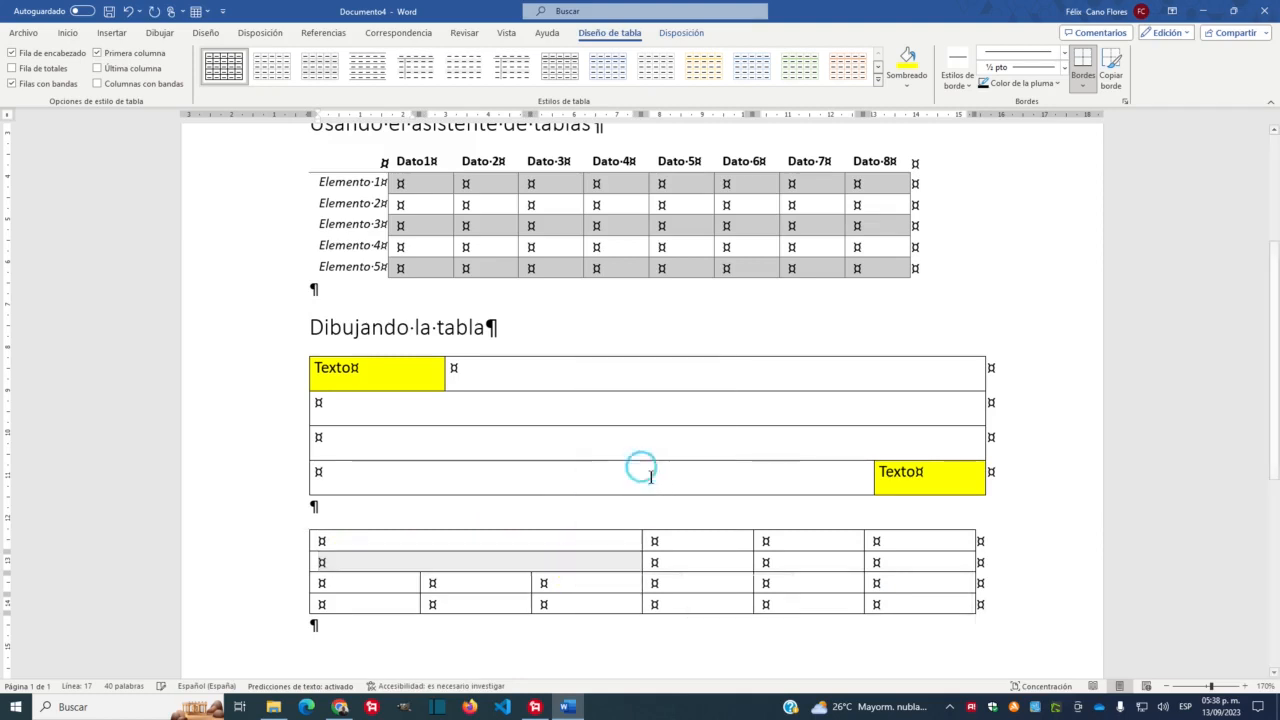
Merge the first three cells of the third row and likewise those of the fourth row in the new table
{"action": "left_click_drag", "start_coordinate": [365, 582], "coordinate": [566, 583]}
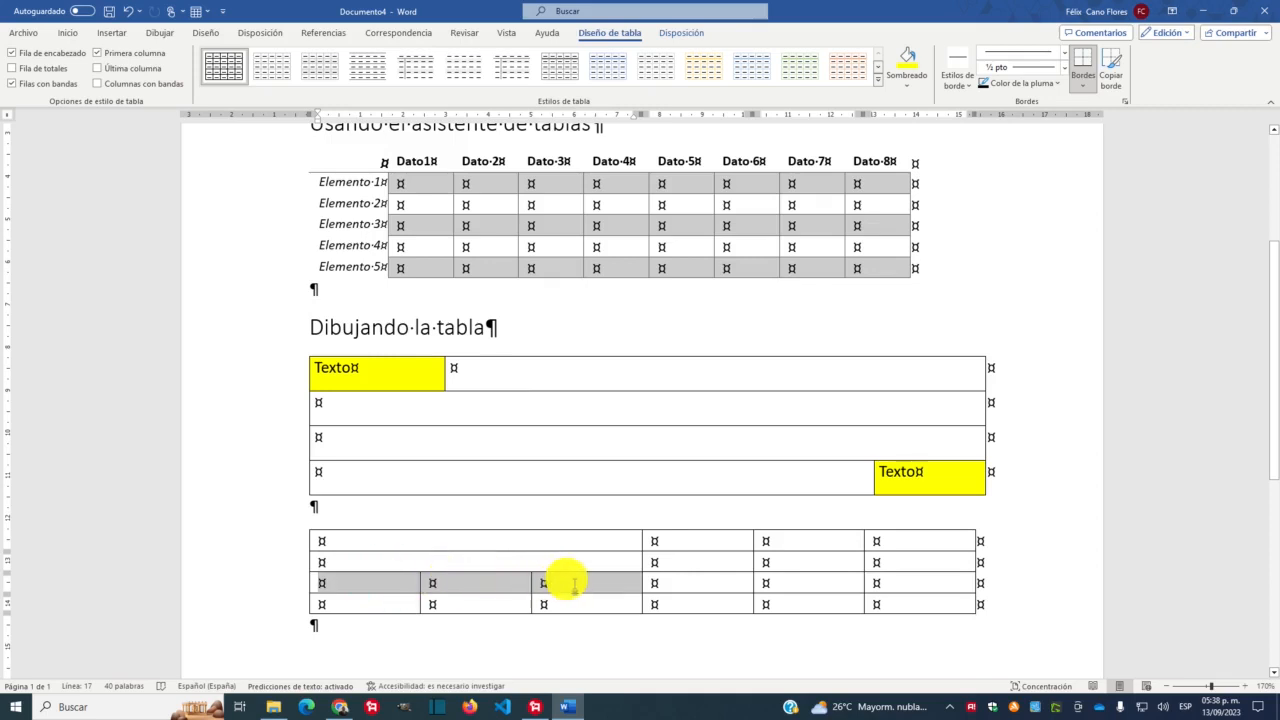
{"action": "right_click", "coordinate": [585, 588]}
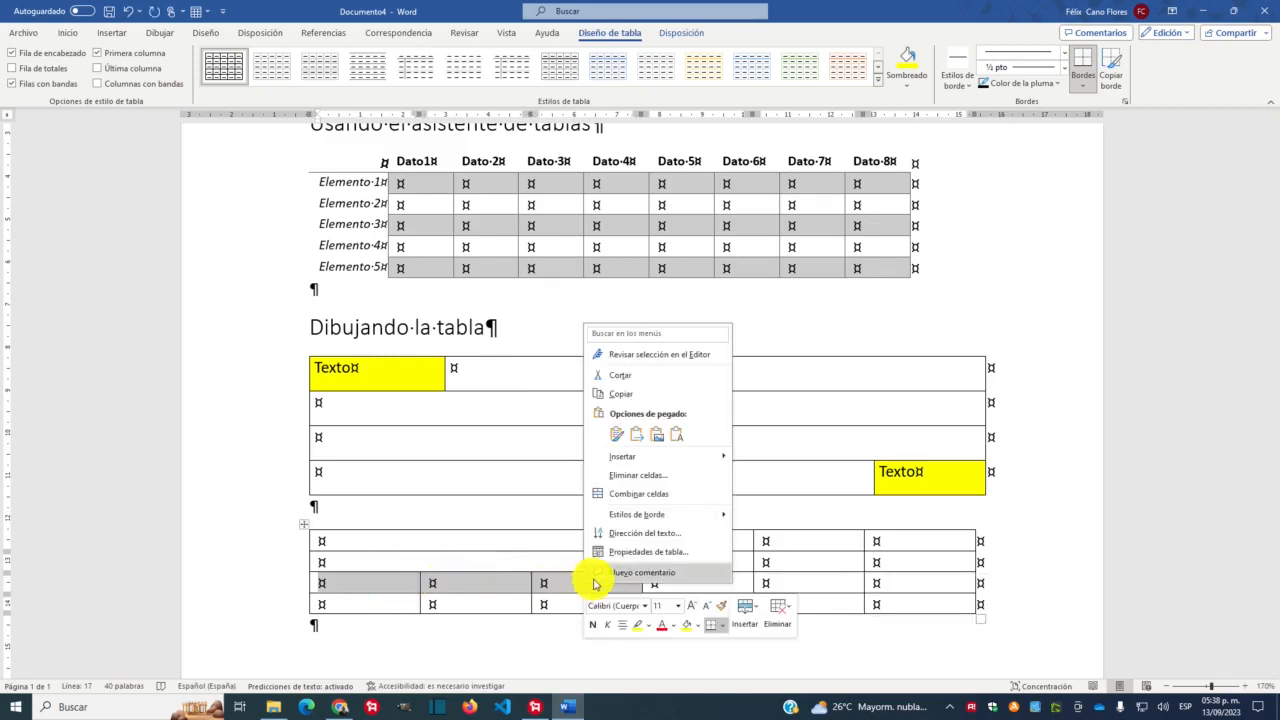
{"action": "left_click", "coordinate": [603, 491]}
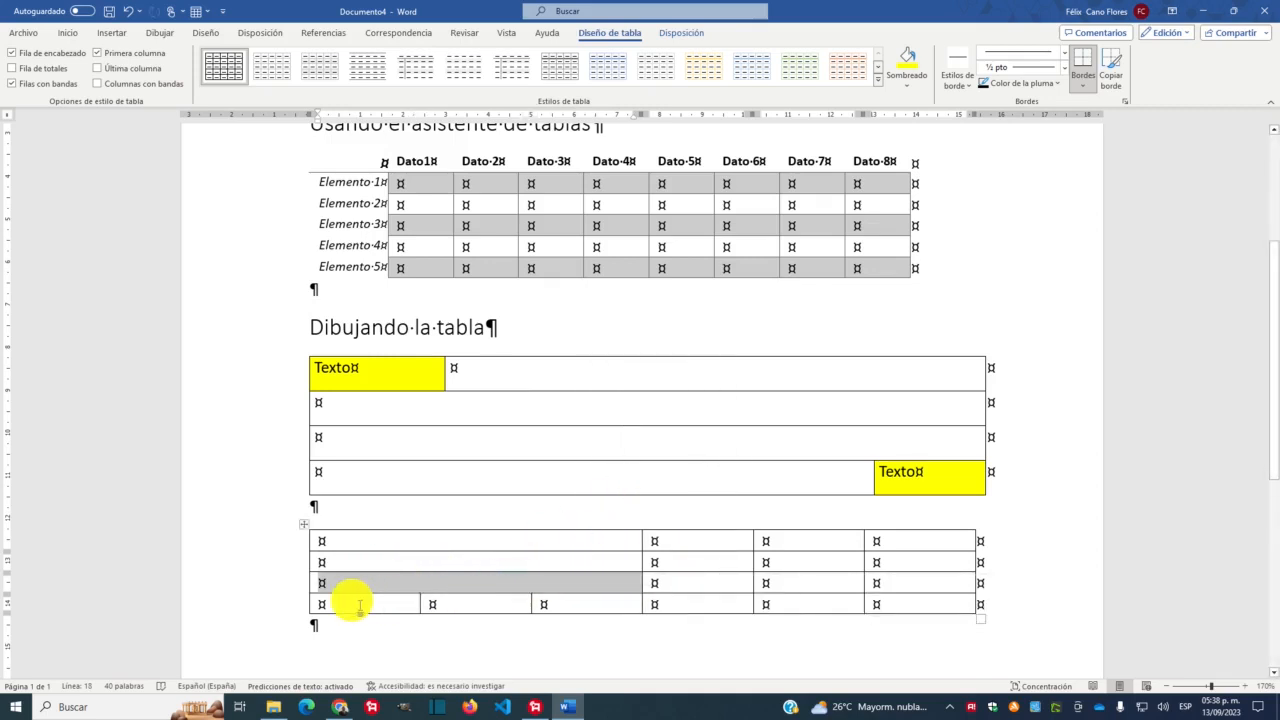
{"action": "left_click_drag", "start_coordinate": [357, 603], "coordinate": [585, 602]}
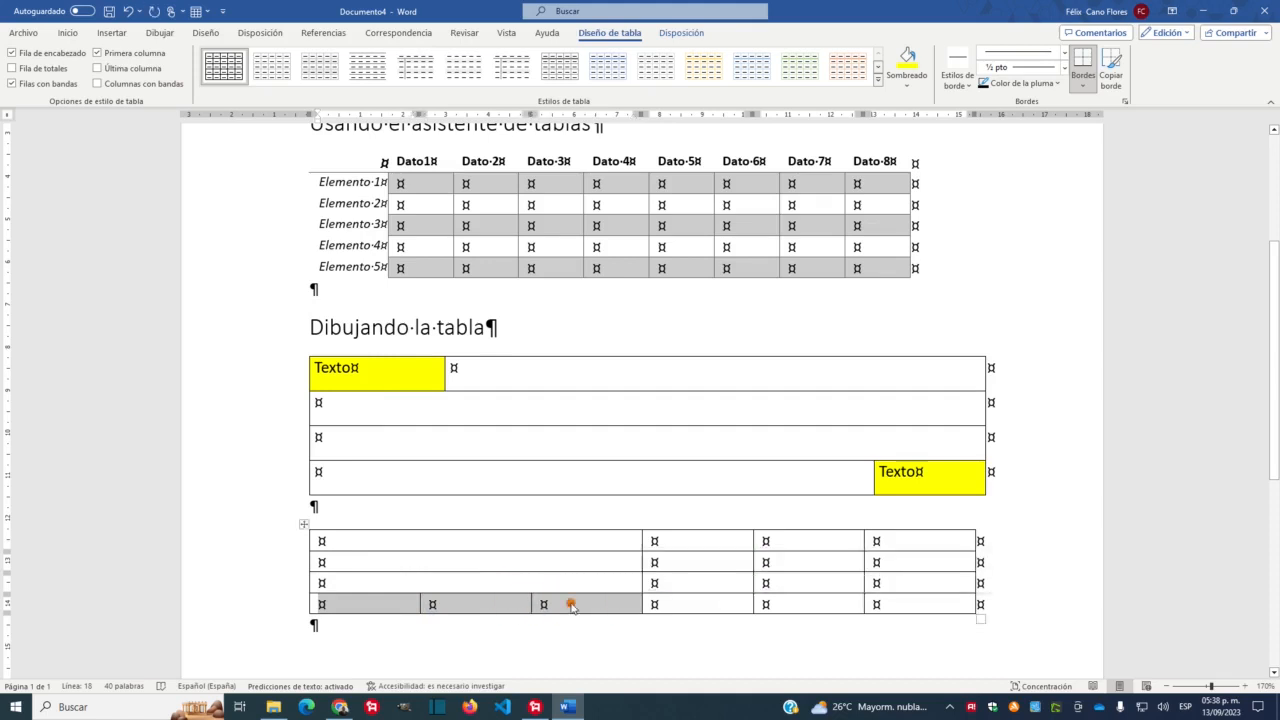
{"action": "right_click", "coordinate": [573, 603]}
{"action": "left_click", "coordinate": [632, 514]}
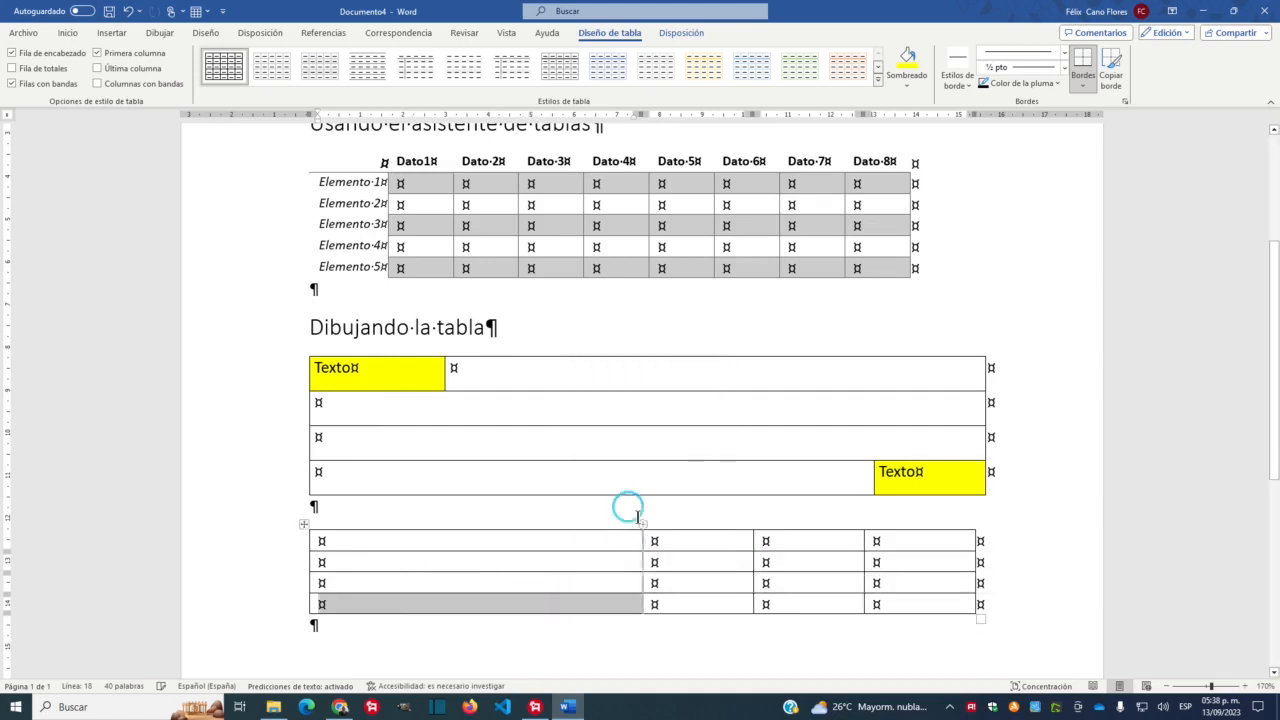
{"action": "left_click", "coordinate": [471, 632]}
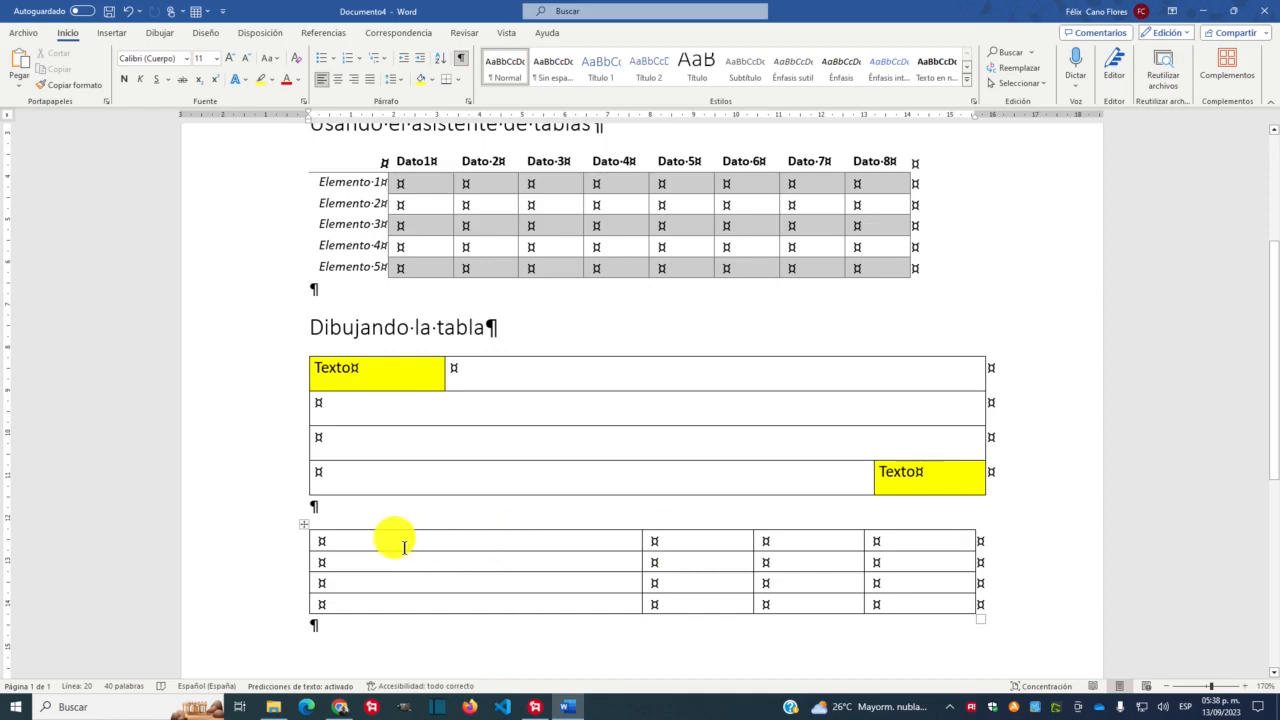
{"action": "left_click", "coordinate": [365, 539]}
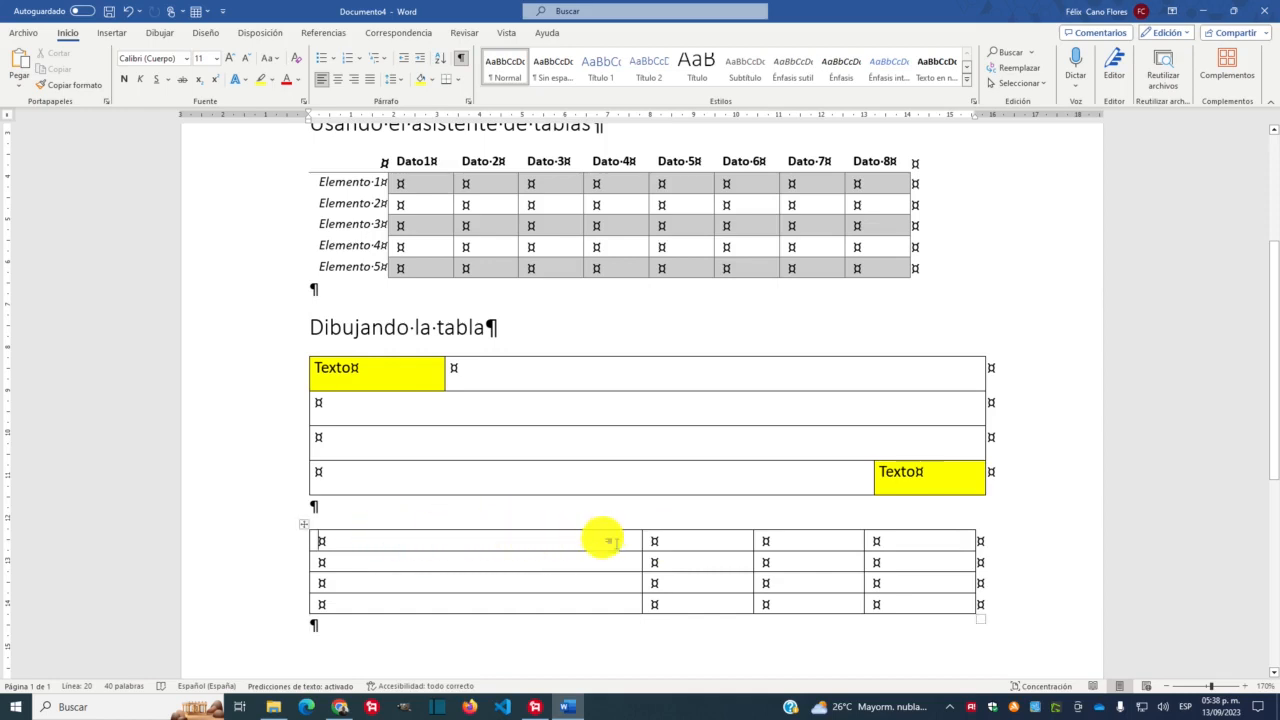
{"action": "left_click", "coordinate": [491, 560]}
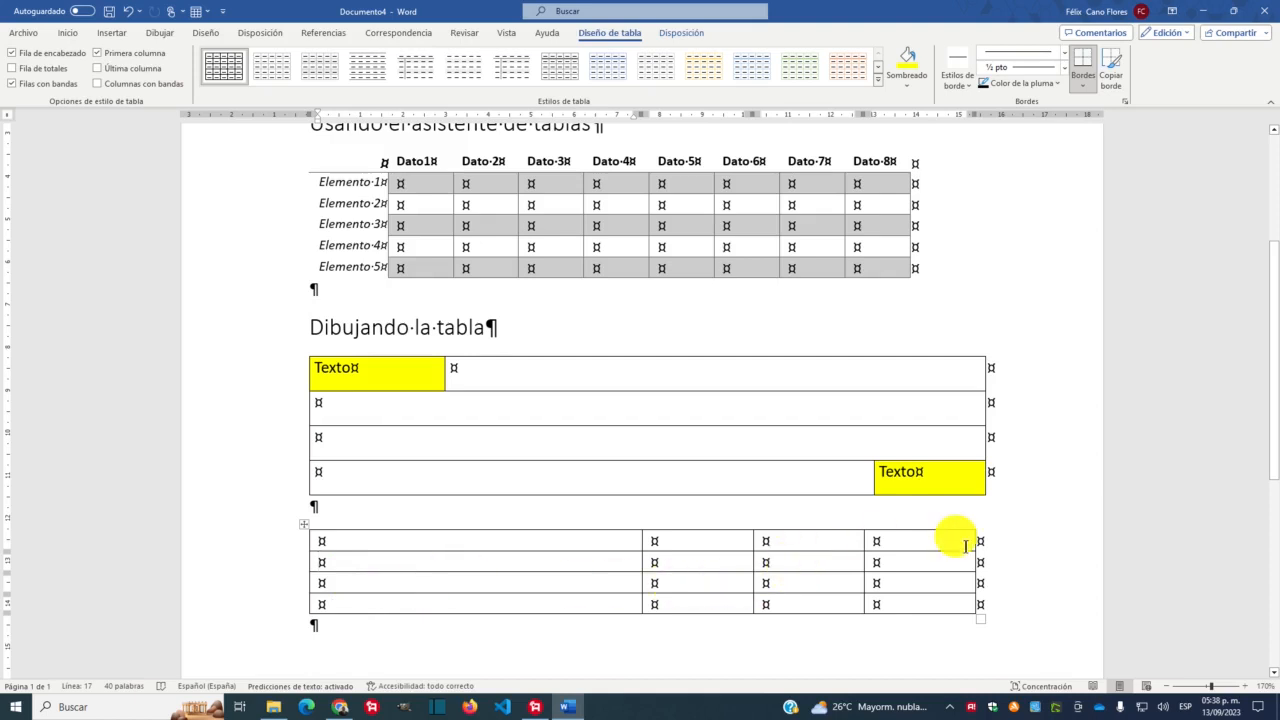
Apply the dark table style with black header row, black first column and grey banded rows to the new table
{"action": "left_click", "coordinate": [922, 538]}
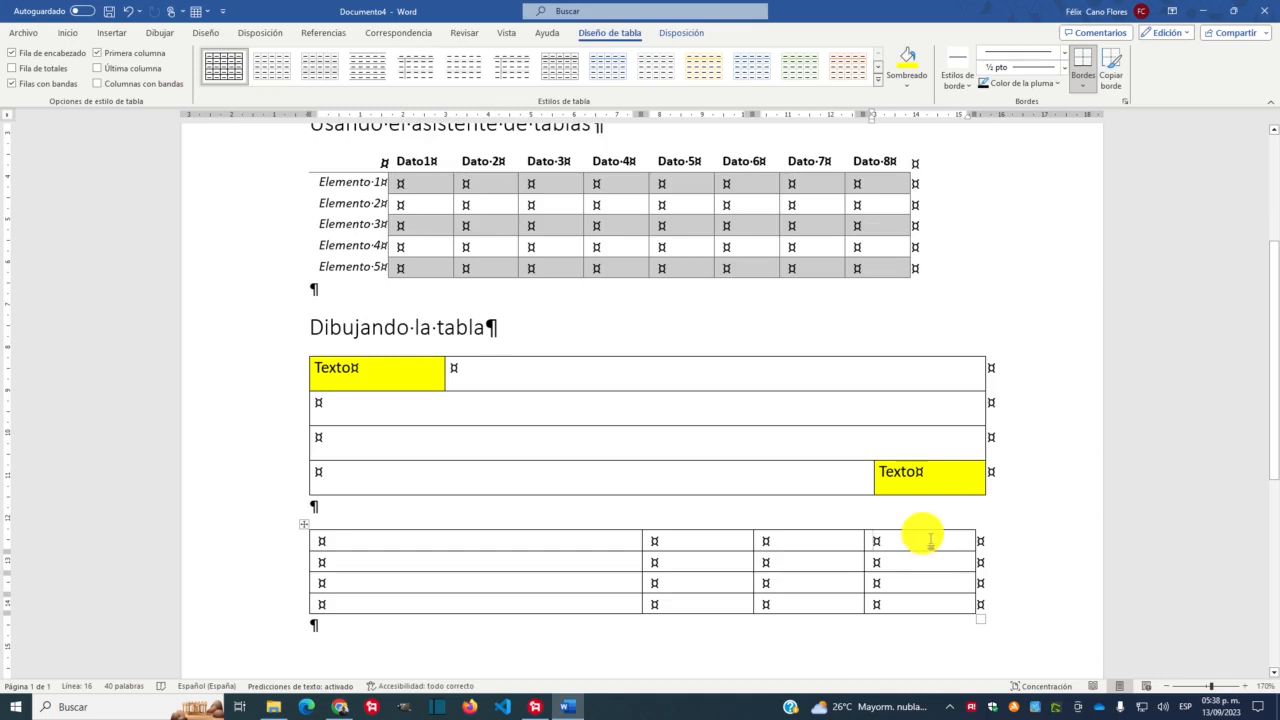
{"action": "left_click", "coordinate": [879, 67]}
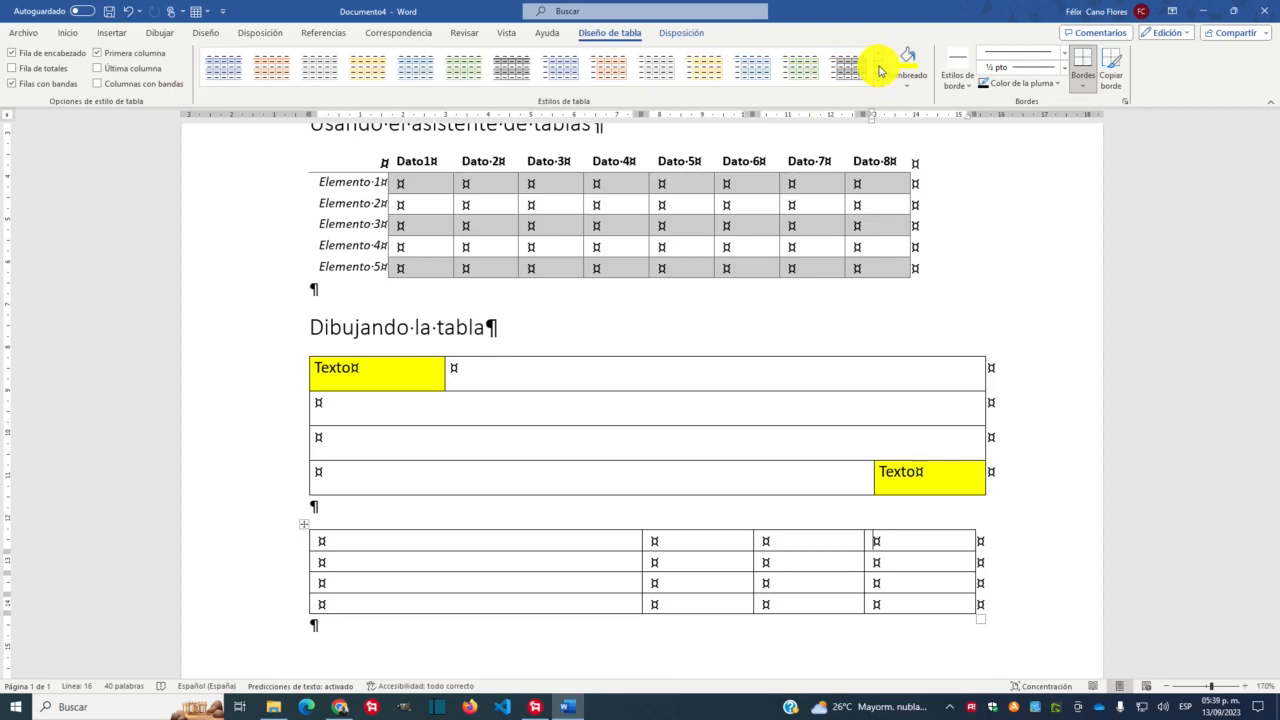
{"action": "left_click", "coordinate": [877, 69]}
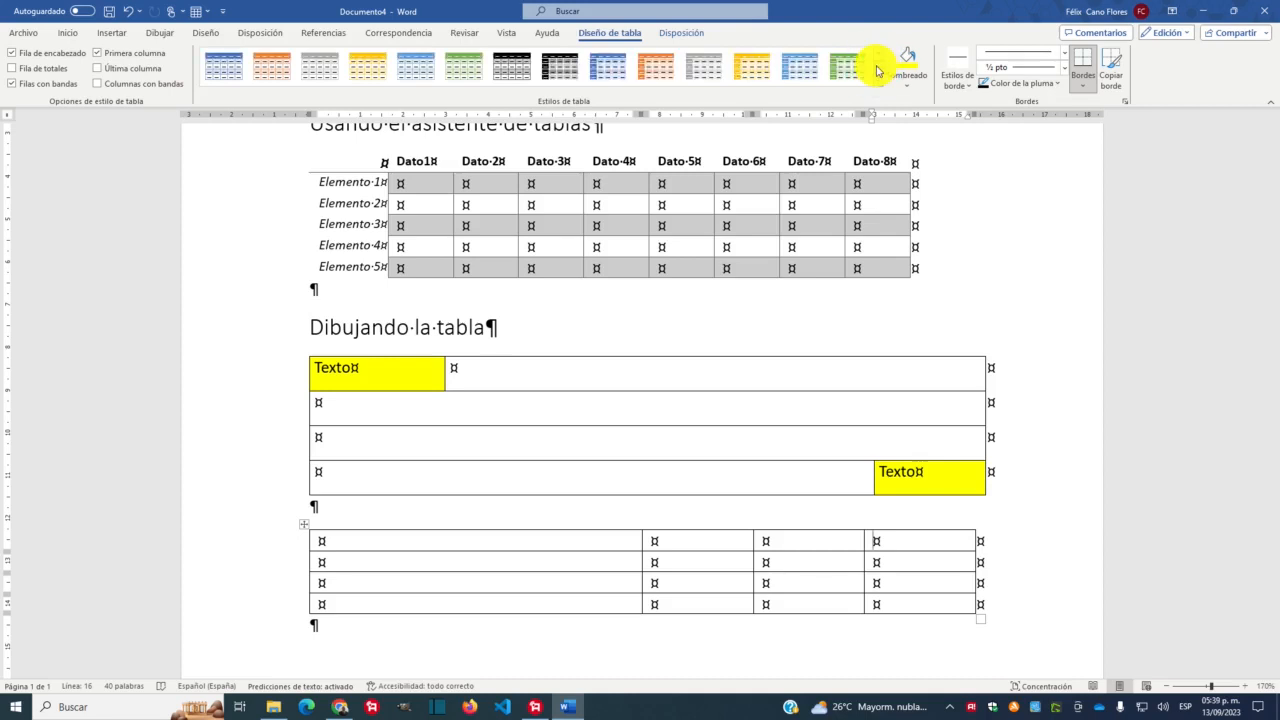
{"action": "left_click", "coordinate": [558, 66]}
{"action": "left_click", "coordinate": [689, 586]}
Split the last cell of the second row in the black-styled table into 2 columns and 1 row
{"action": "left_click", "coordinate": [916, 562]}
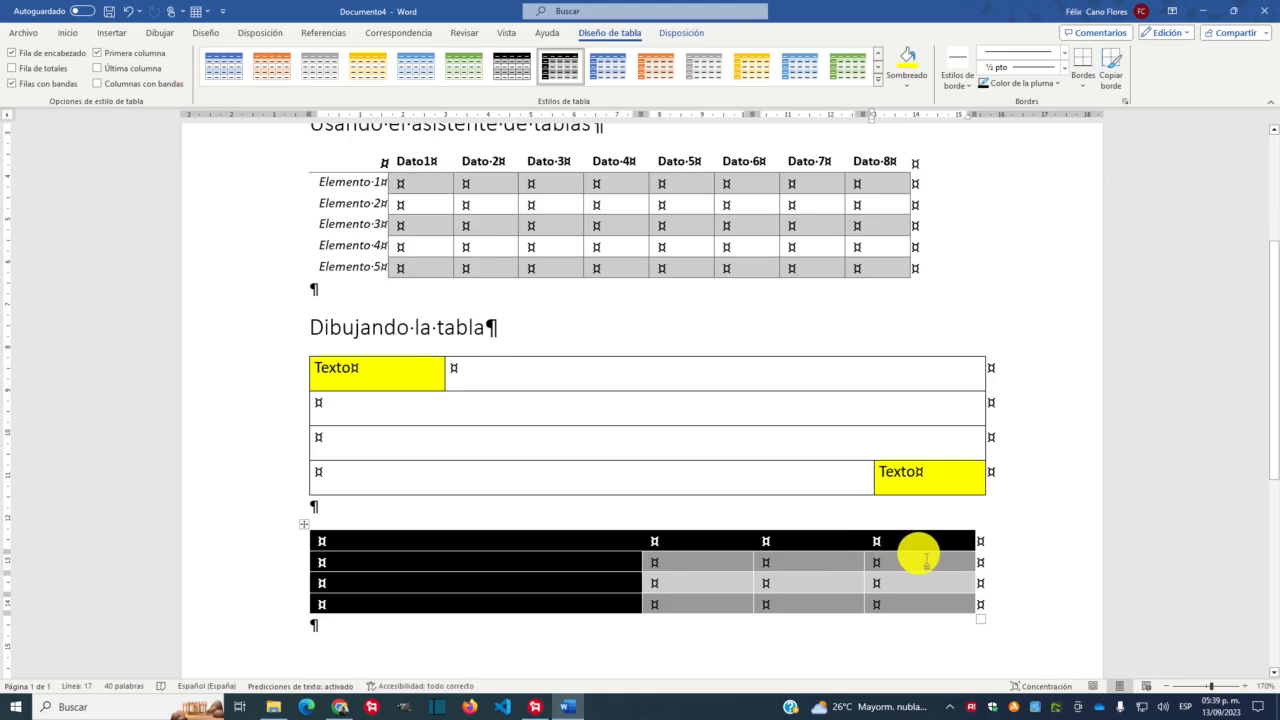
{"action": "right_click", "coordinate": [927, 563]}
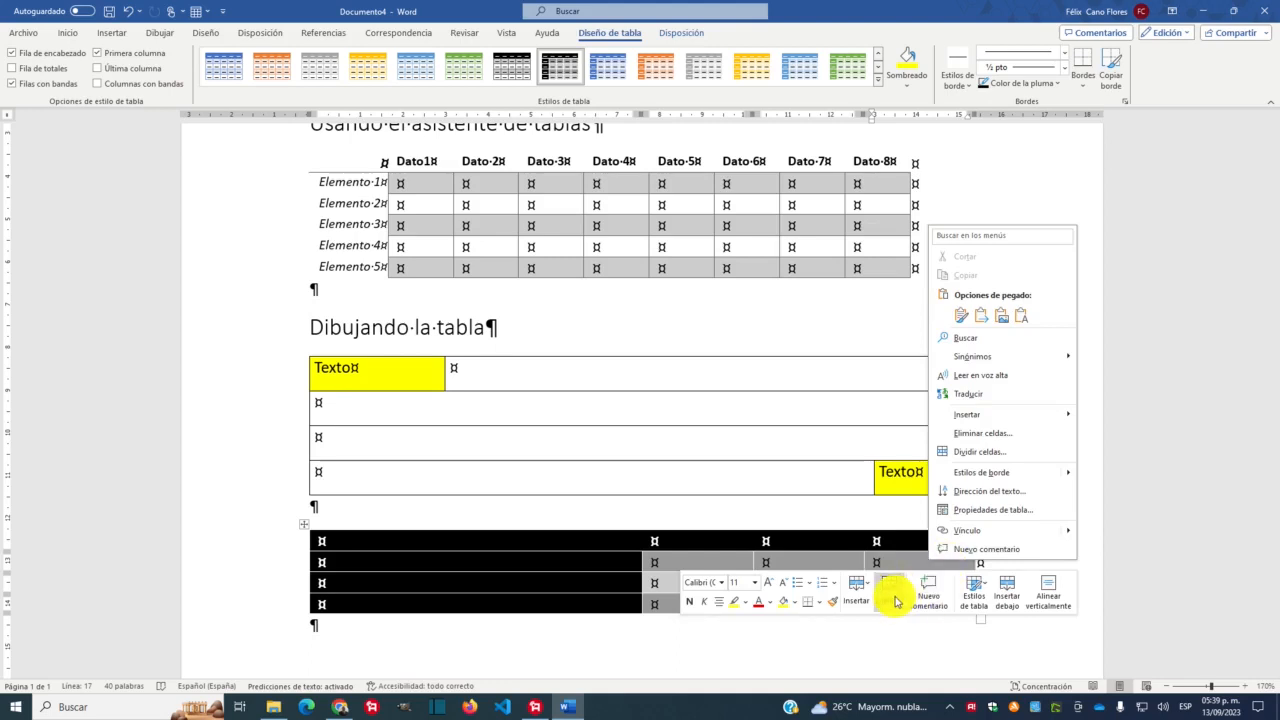
{"action": "left_click", "coordinate": [998, 458]}
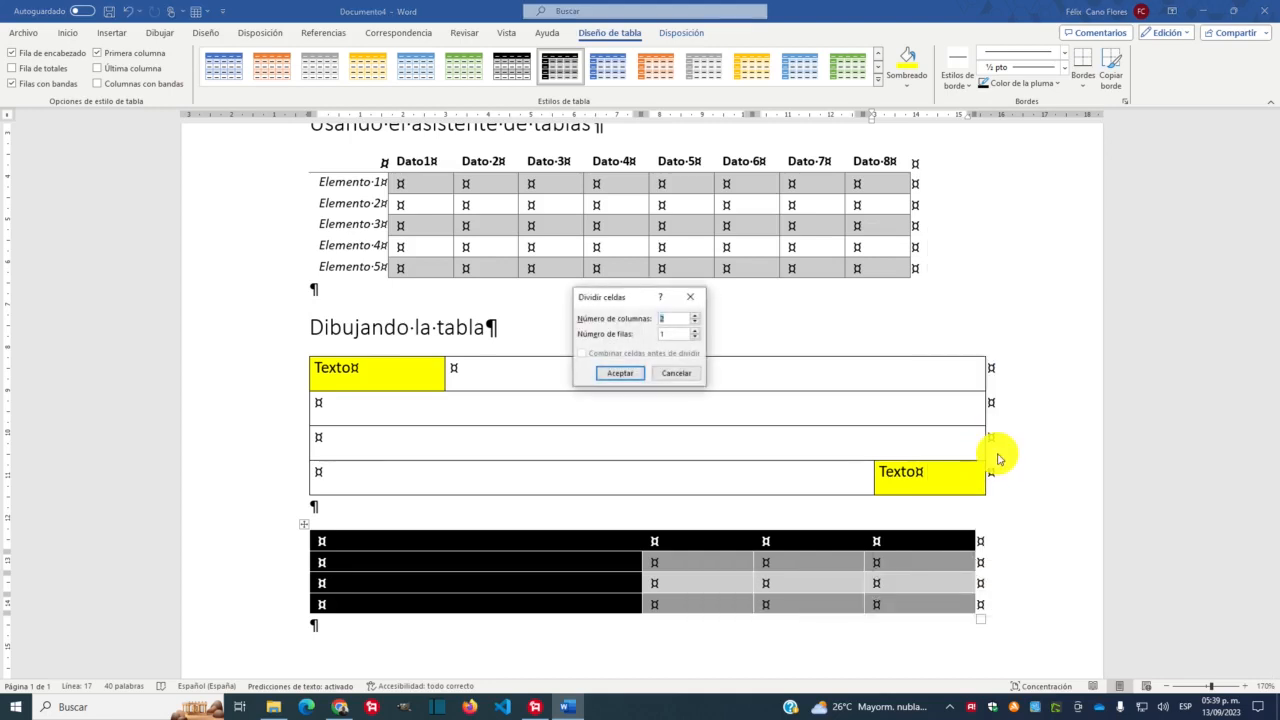
{"action": "left_click", "coordinate": [621, 375]}
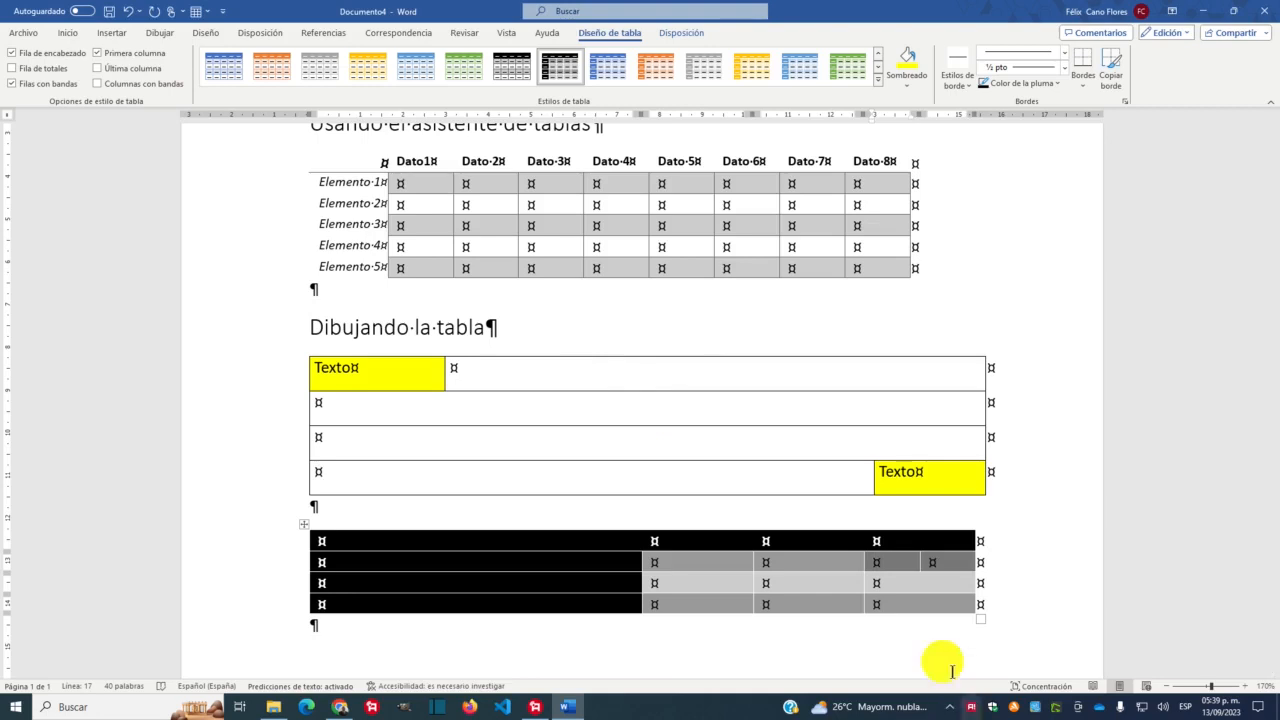
Split the last cells of the third and fourth rows in the black-styled table into 2 columns and 1 row each
{"action": "right_click", "coordinate": [930, 572]}
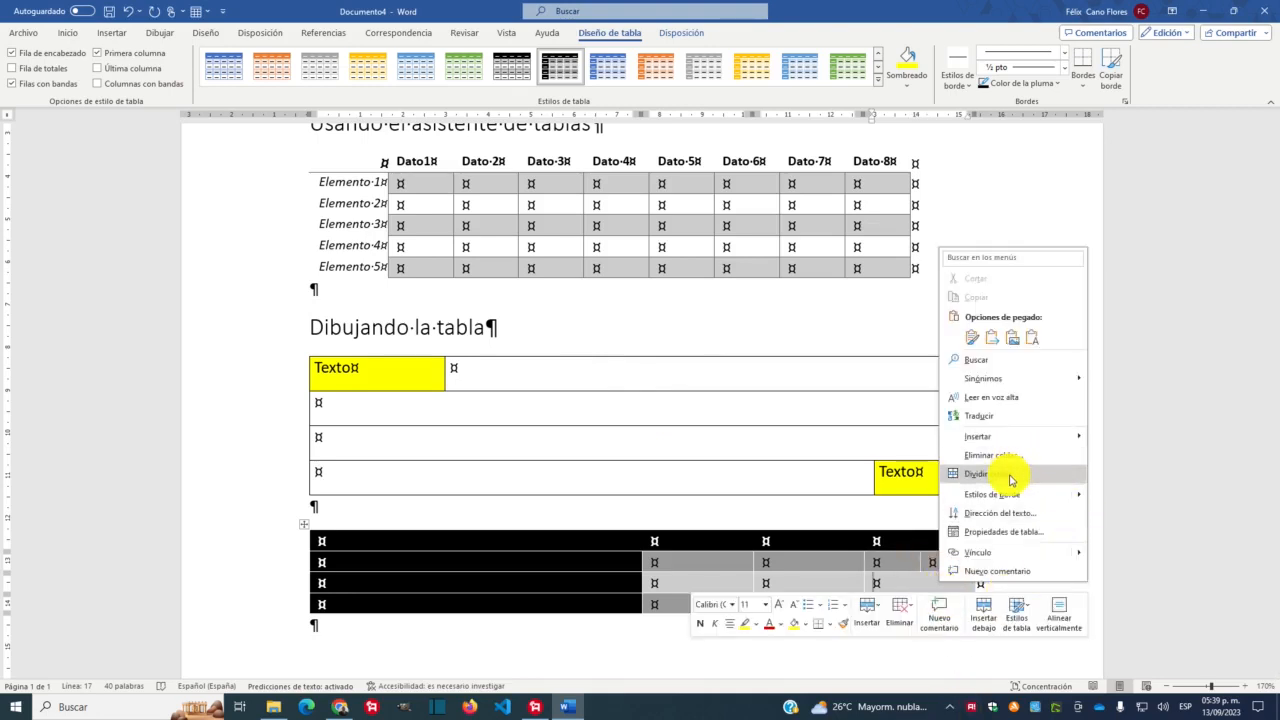
{"action": "left_click", "coordinate": [1010, 480]}
{"action": "left_click", "coordinate": [623, 377]}
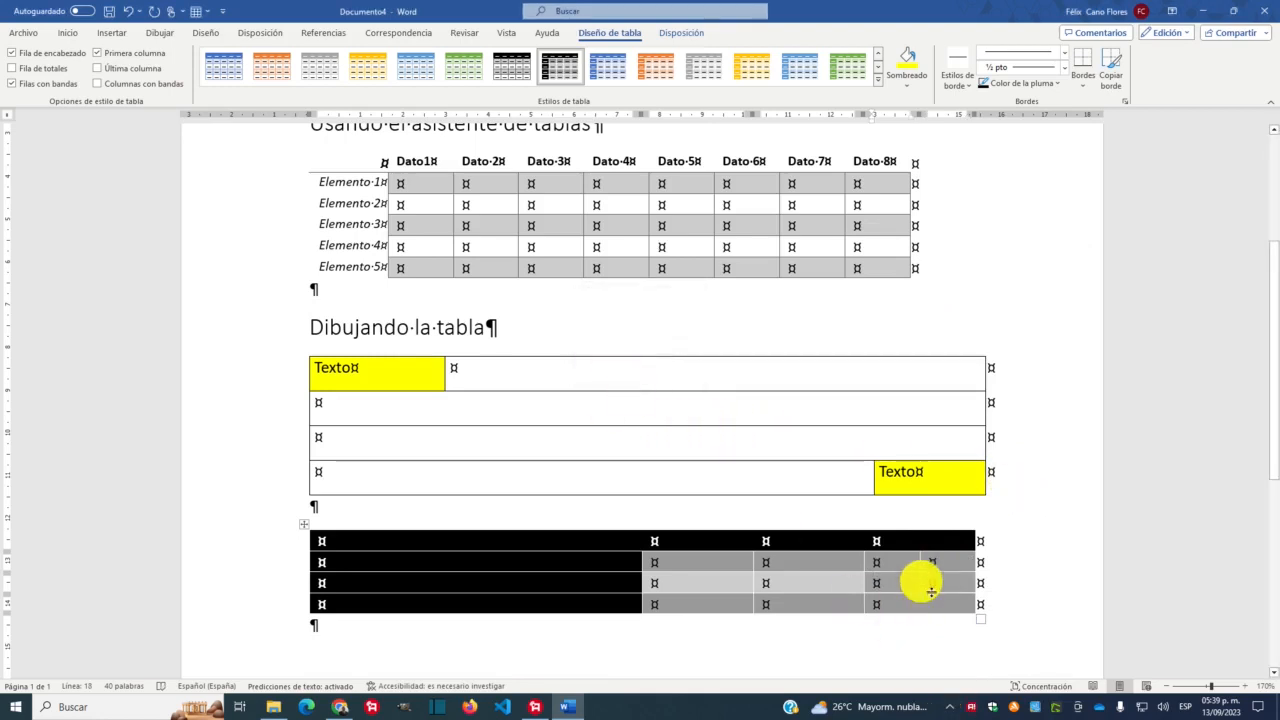
{"action": "left_click", "coordinate": [931, 601]}
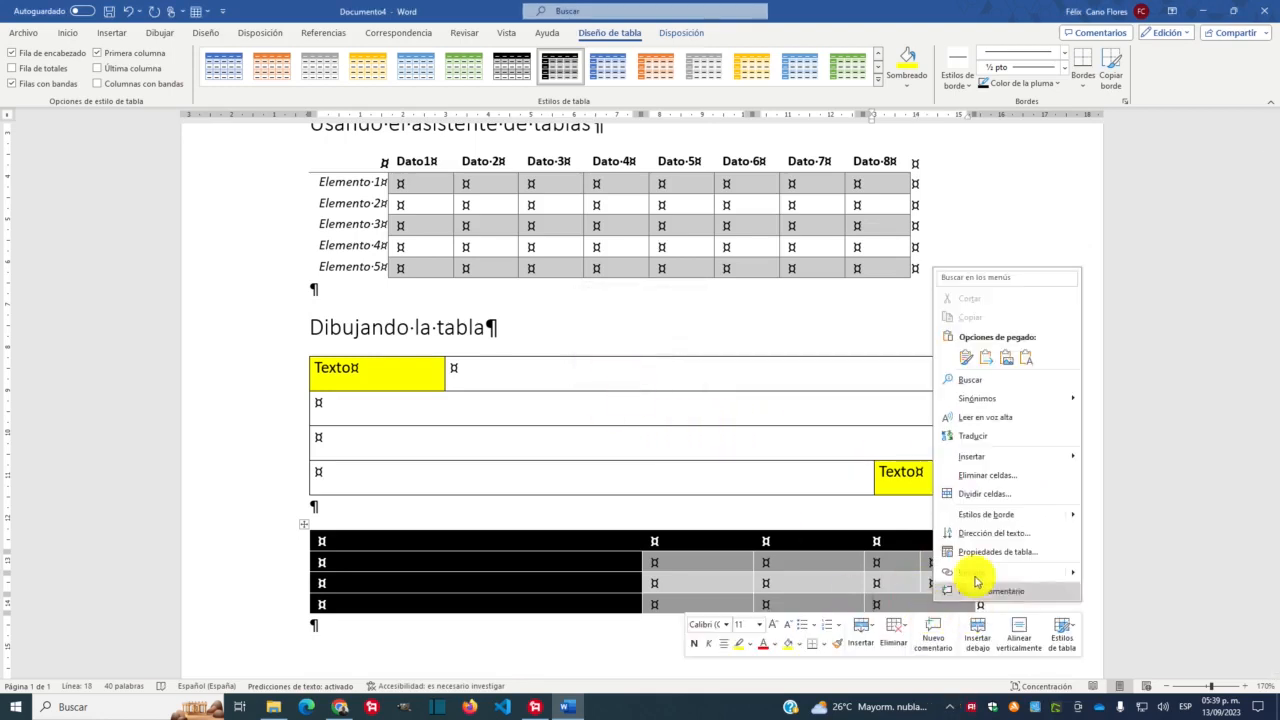
{"action": "left_click", "coordinate": [983, 494]}
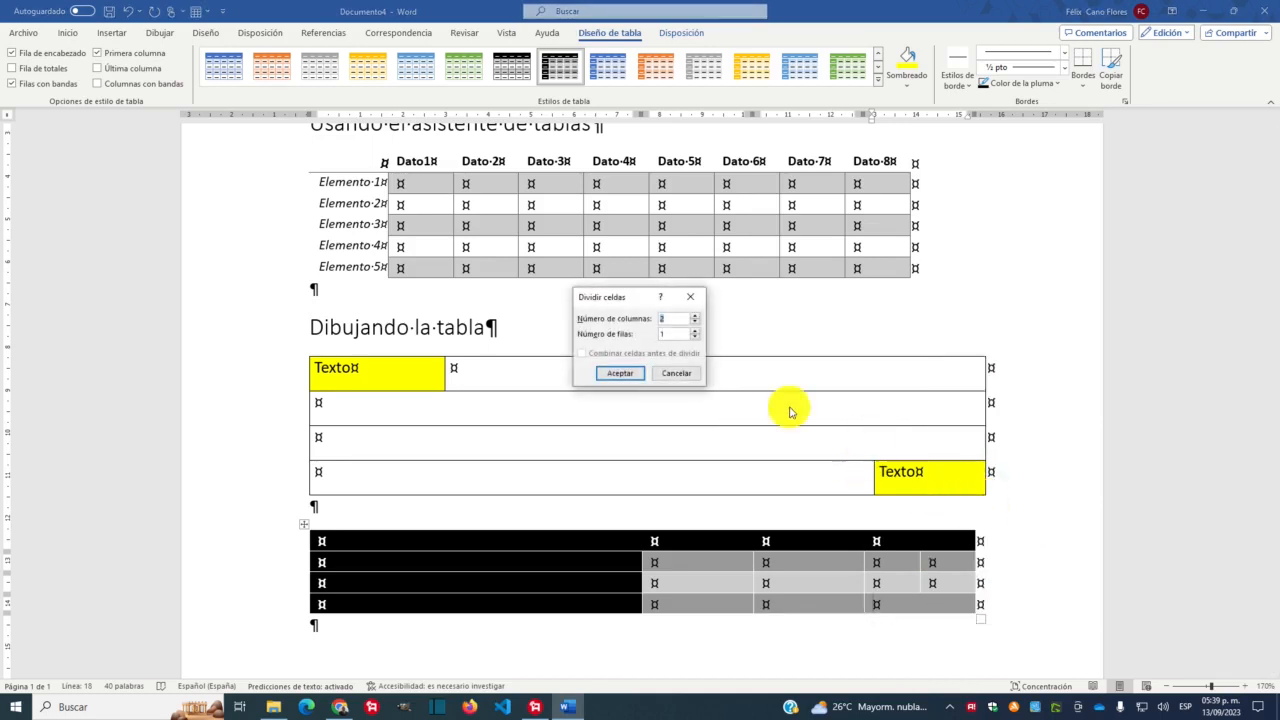
{"action": "left_click", "coordinate": [620, 372]}
{"action": "left_click", "coordinate": [943, 585]}
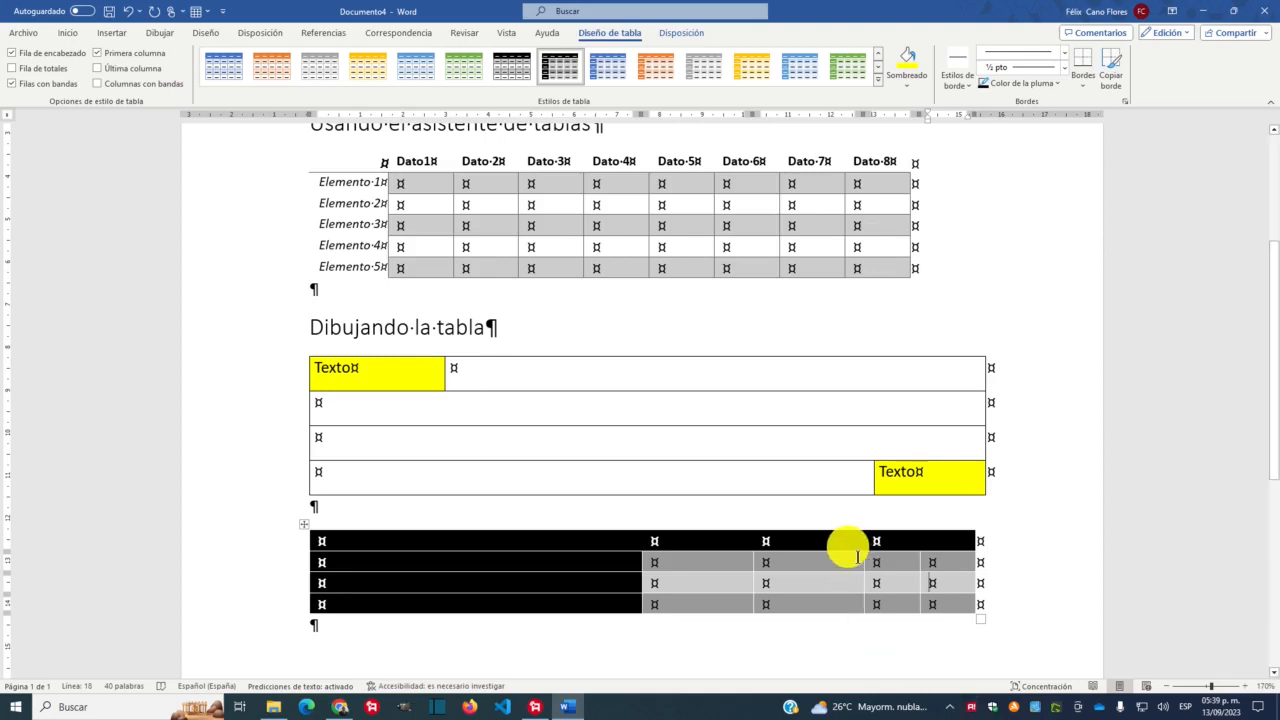
Narrow the third cells of the second to fourth rows by moving their shared right border left, keeping the header row's border in place
{"action": "left_click_drag", "start_coordinate": [847, 560], "coordinate": [851, 590]}
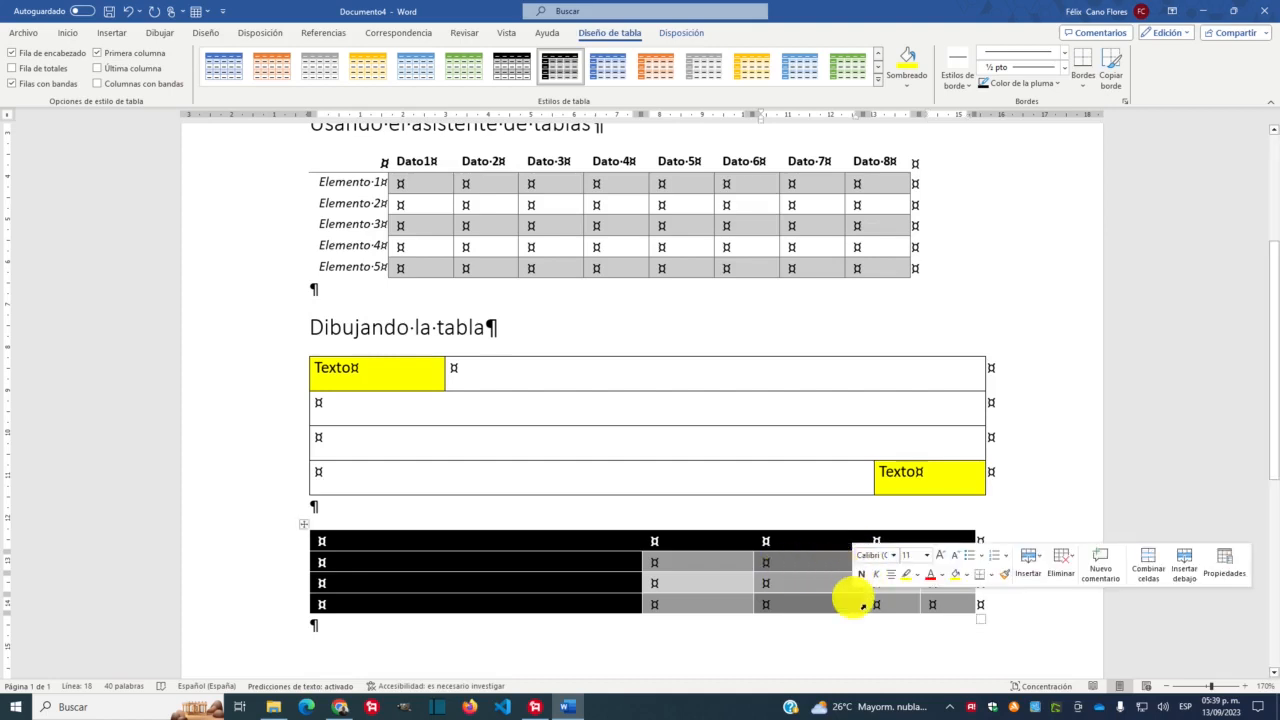
{"action": "left_click_drag", "start_coordinate": [862, 604], "coordinate": [862, 604]}
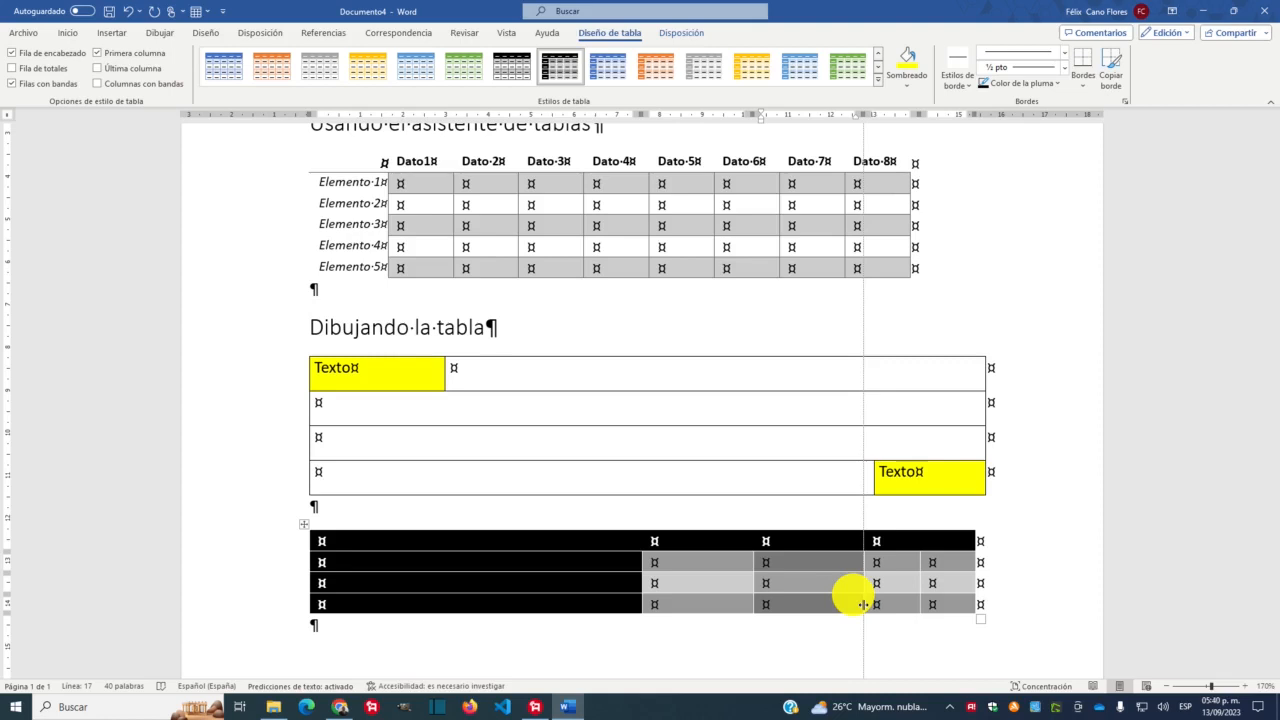
{"action": "left_click_drag", "start_coordinate": [862, 604], "coordinate": [832, 607]}
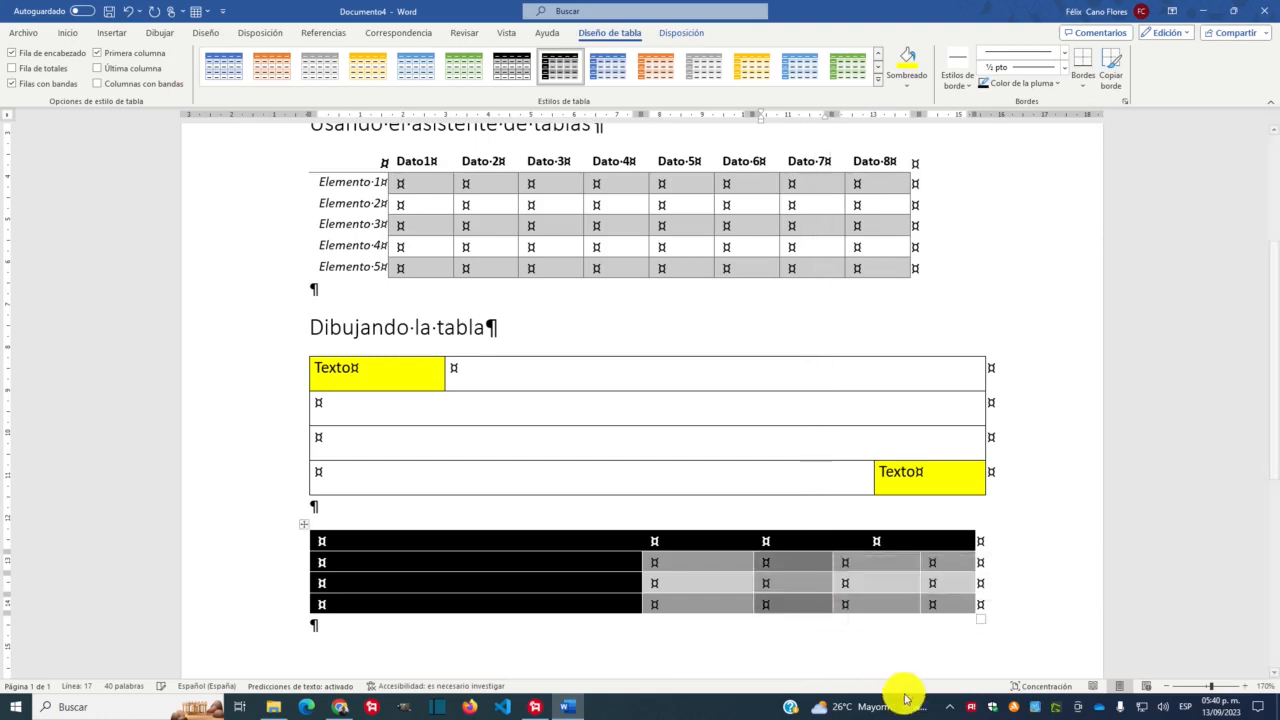
{"action": "left_click", "coordinate": [879, 630]}
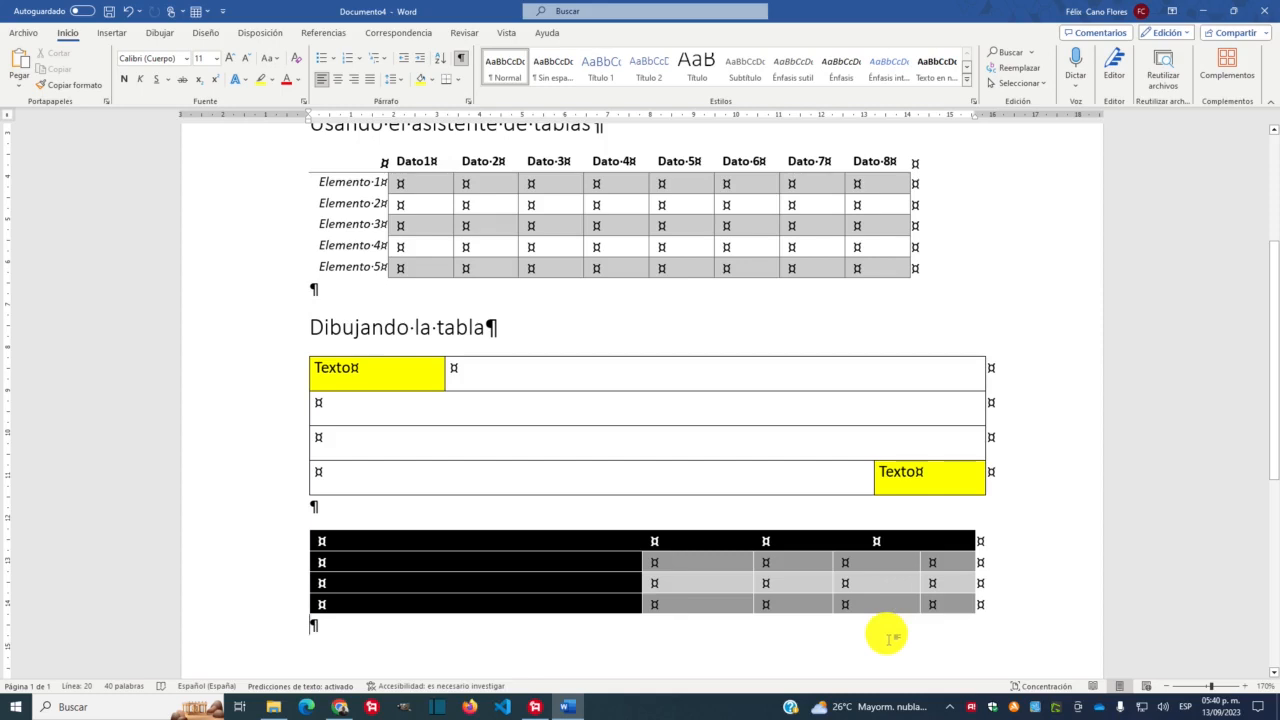
Examine the row, column, cell and alternative text properties of the whole black-styled table, leaving its settings as they are
{"action": "left_click", "coordinate": [542, 577]}
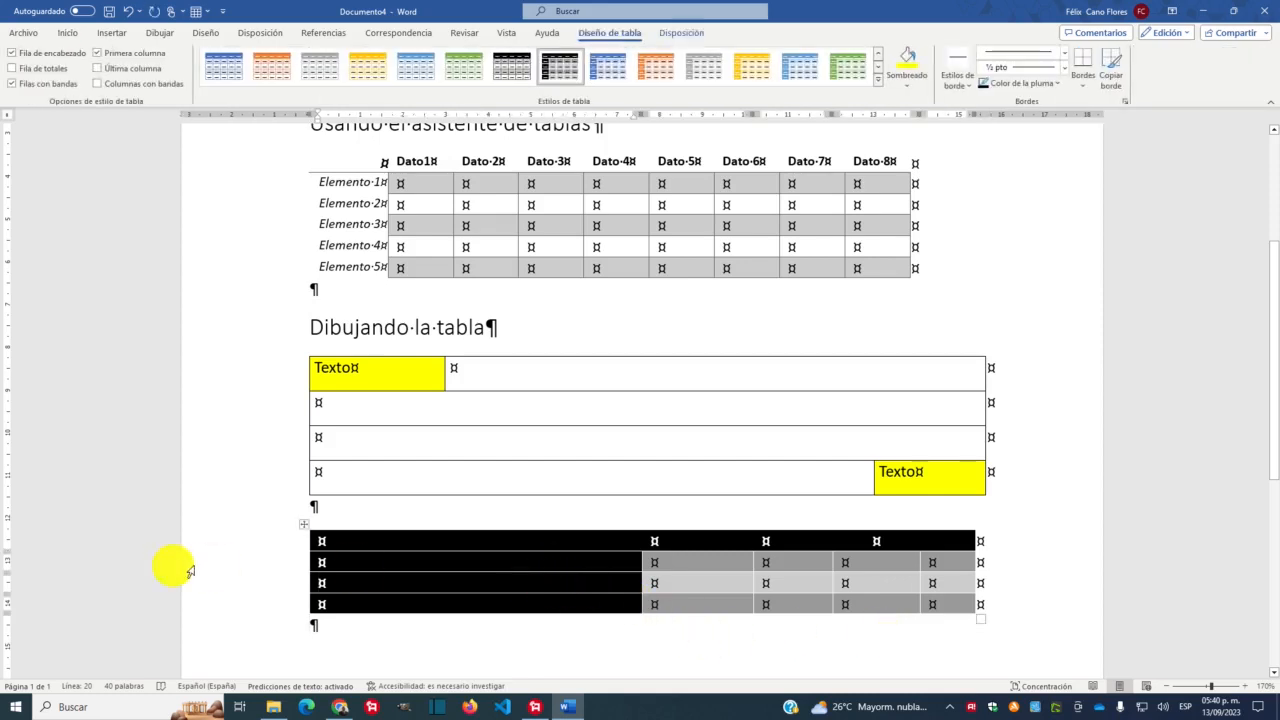
{"action": "left_click", "coordinate": [305, 523]}
{"action": "left_click", "coordinate": [305, 524]}
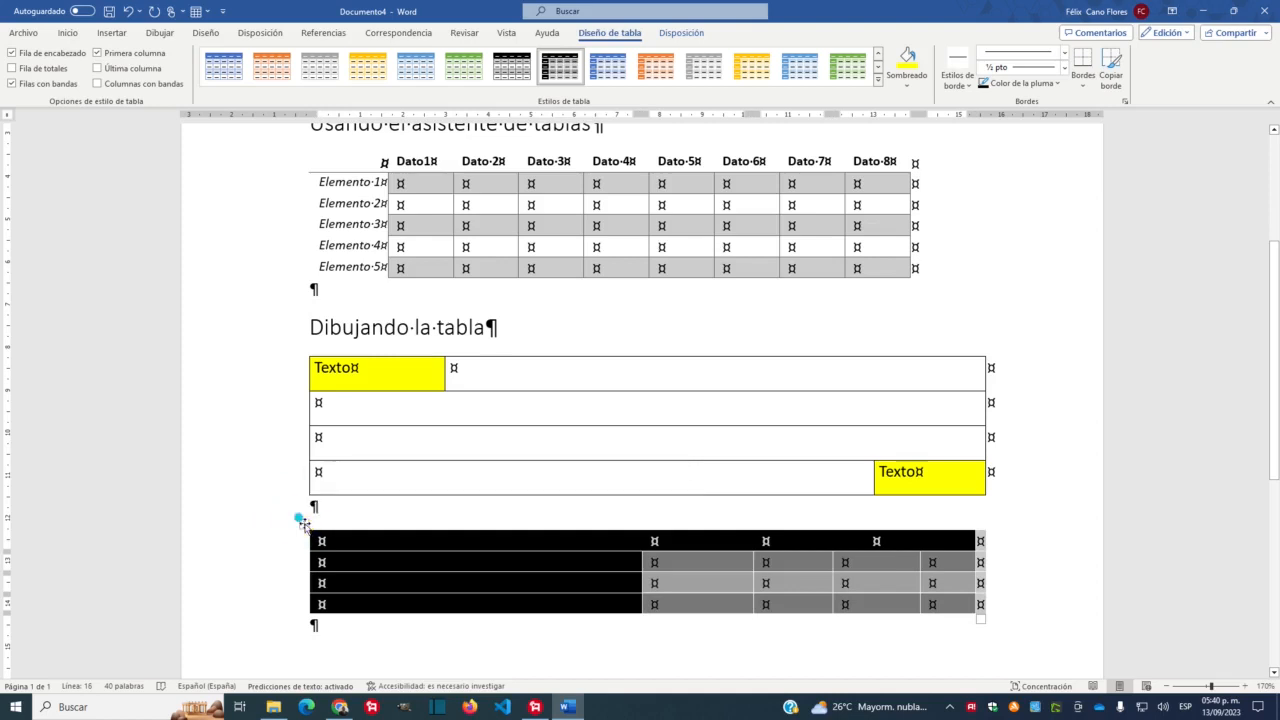
{"action": "right_click", "coordinate": [307, 530]}
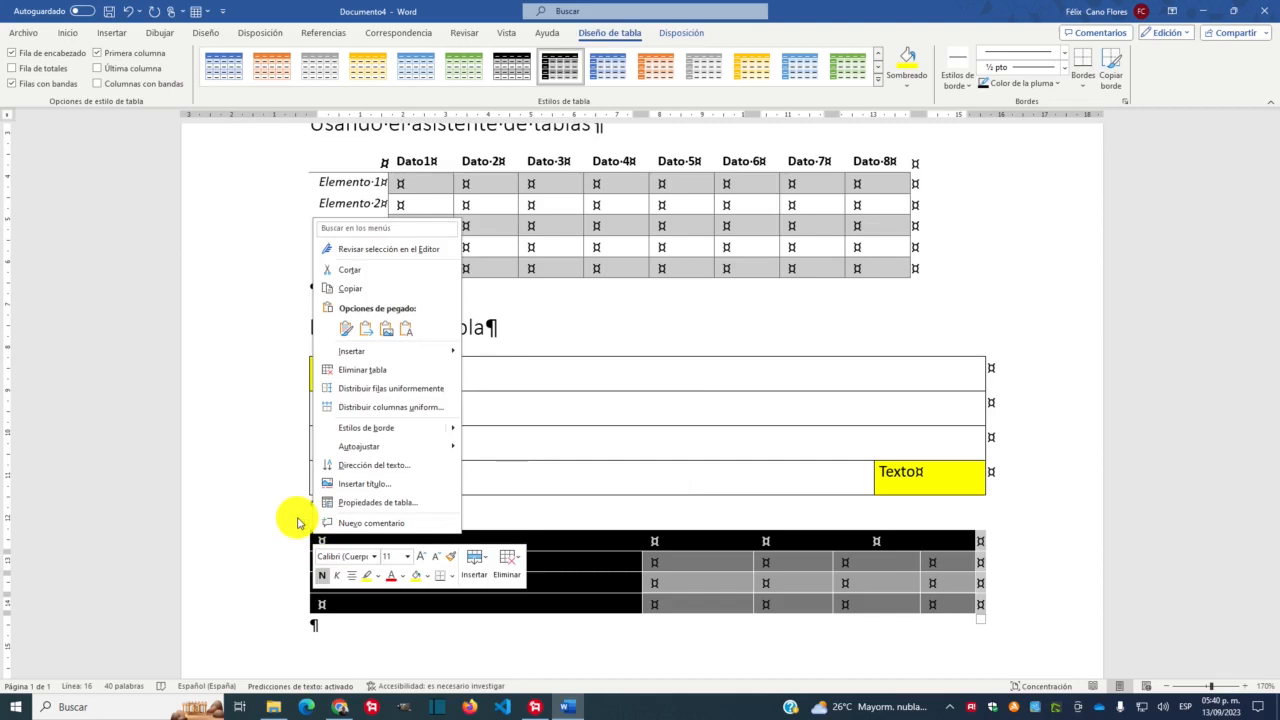
{"action": "left_click", "coordinate": [398, 509]}
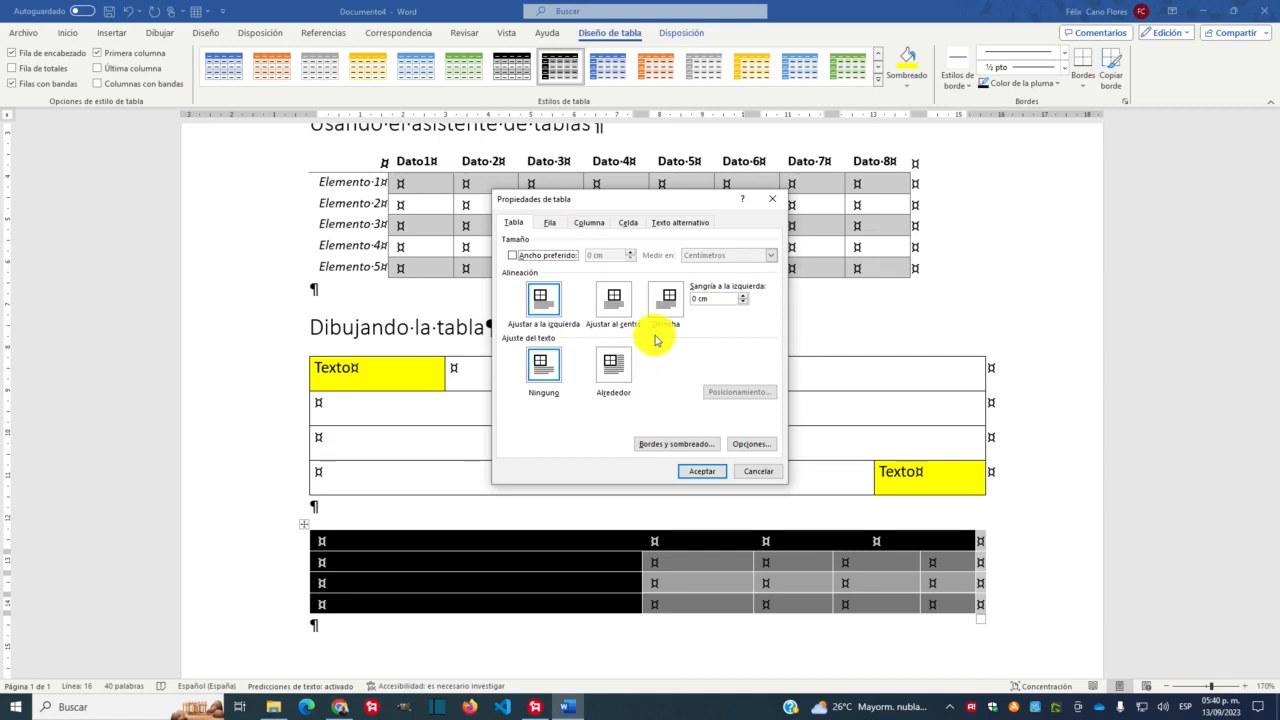
{"action": "left_click", "coordinate": [550, 223]}
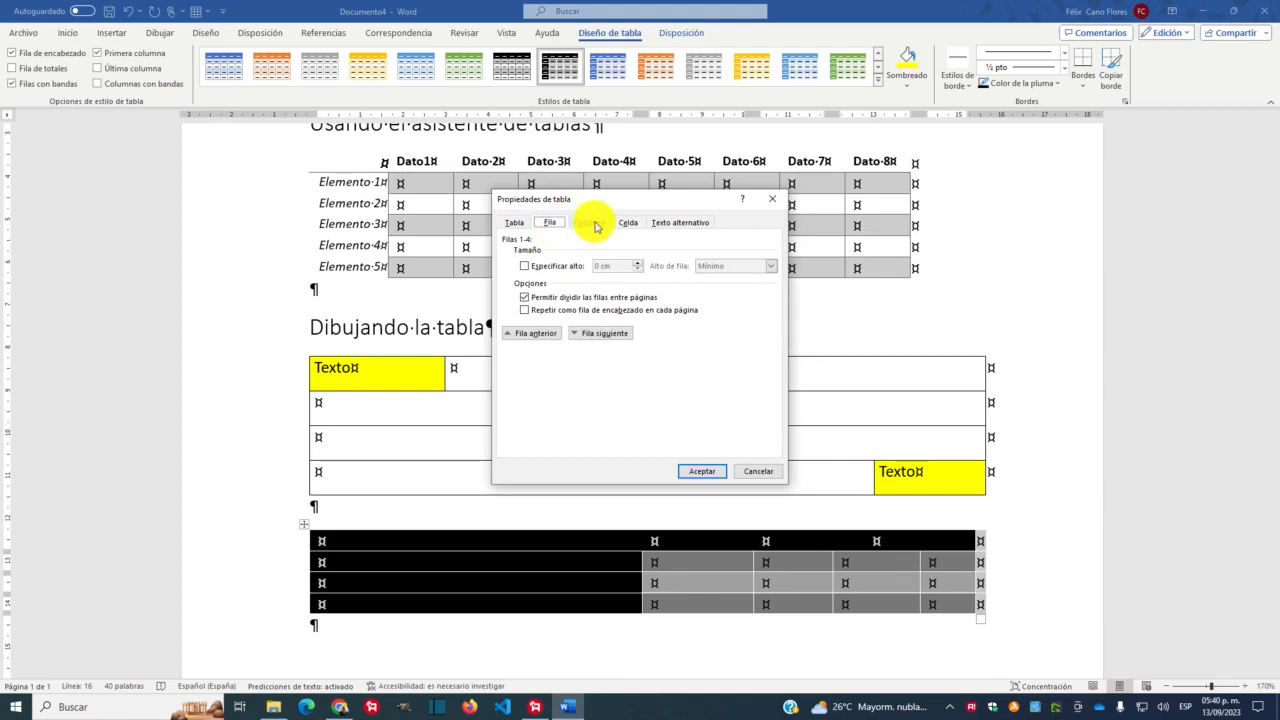
{"action": "left_click", "coordinate": [592, 223]}
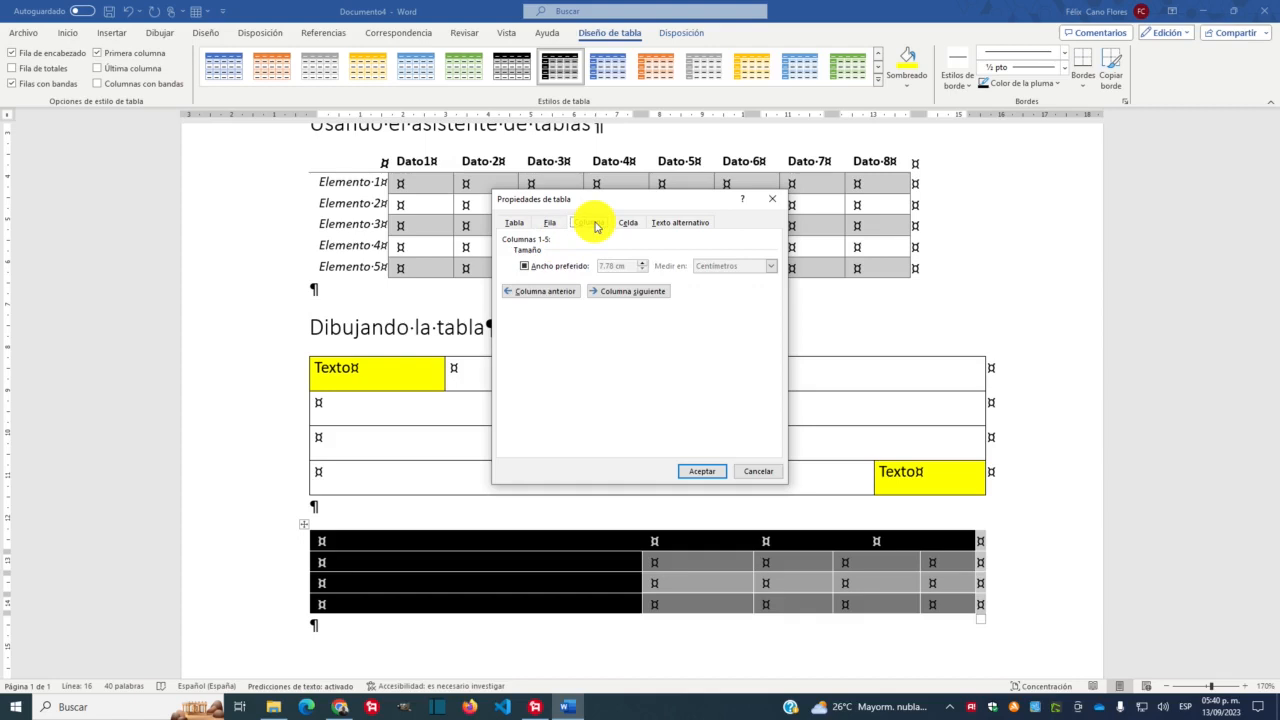
{"action": "left_click", "coordinate": [628, 222]}
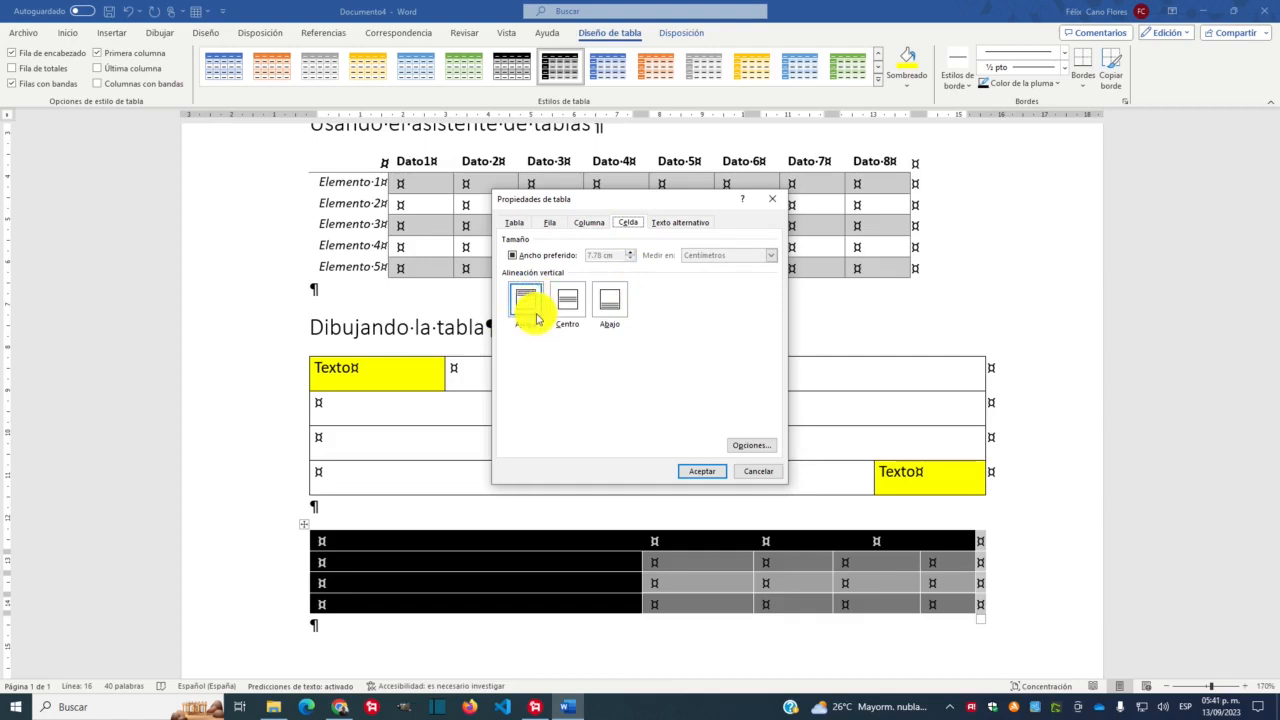
{"action": "left_click", "coordinate": [682, 222]}
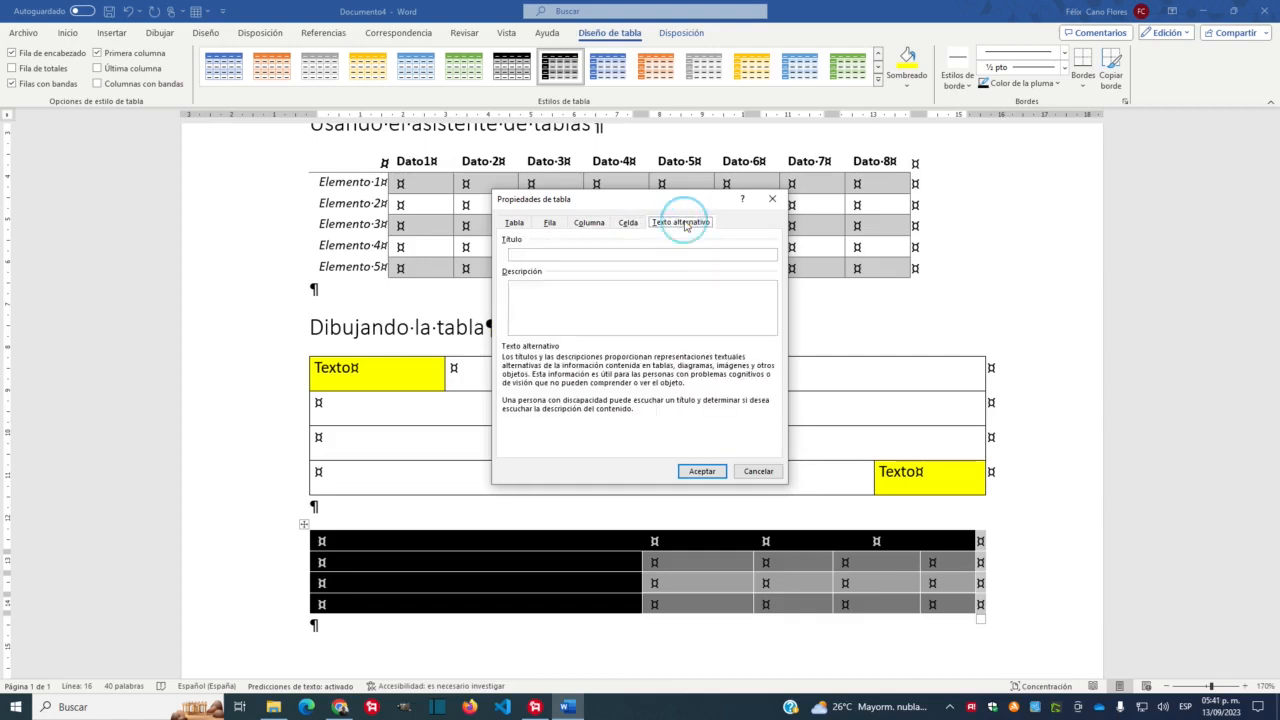
{"action": "left_click", "coordinate": [625, 223]}
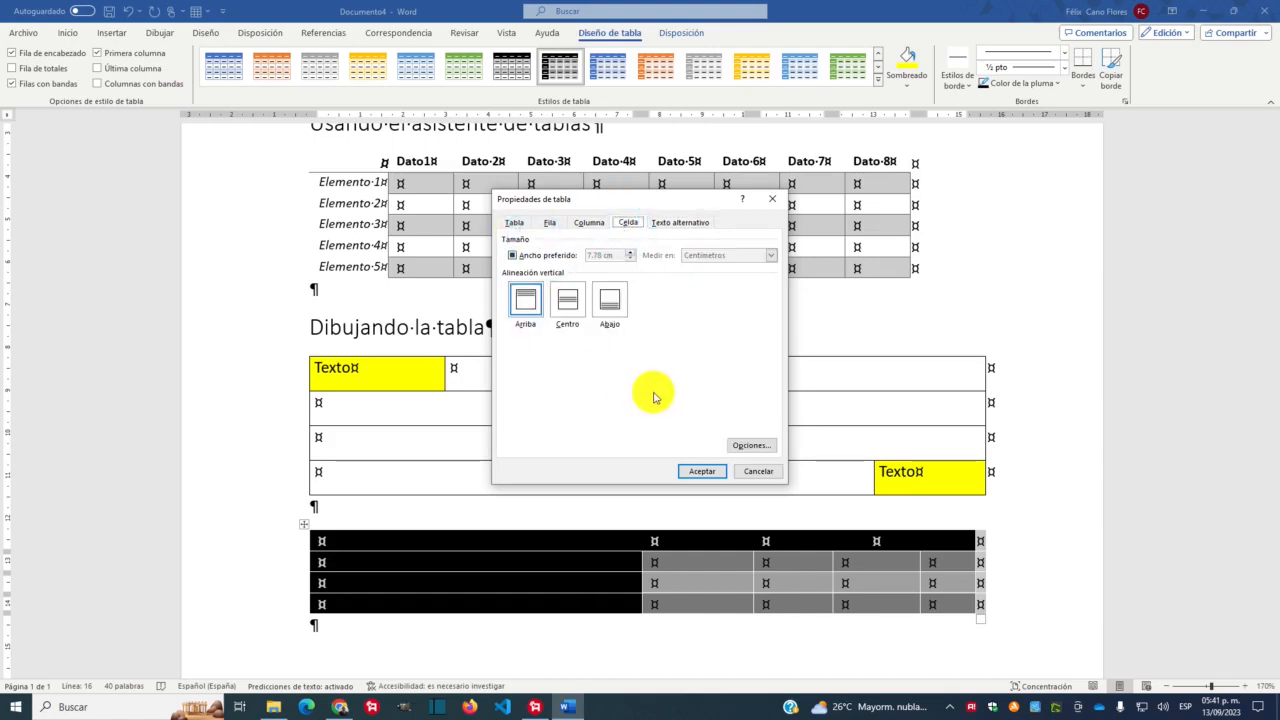
{"action": "left_click", "coordinate": [766, 472]}
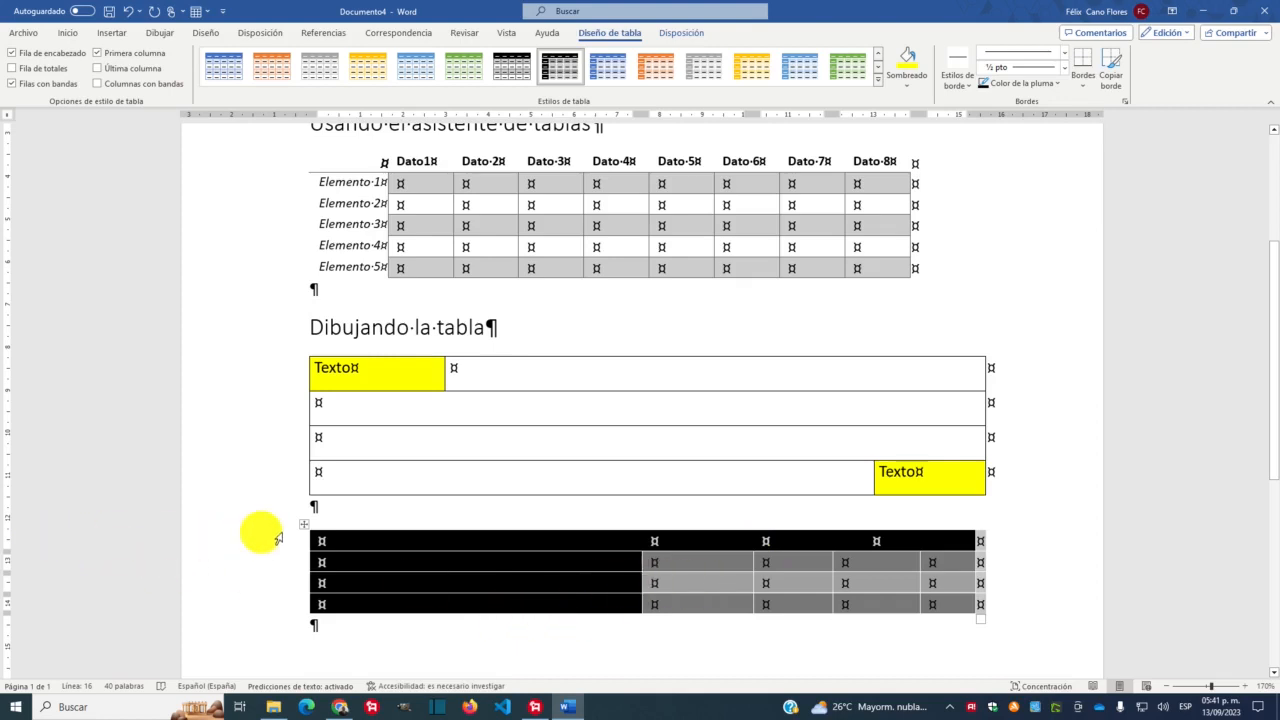
Delete the entire black-styled table below the drawn table
{"action": "left_click", "coordinate": [304, 524]}
{"action": "right_click", "coordinate": [305, 527]}
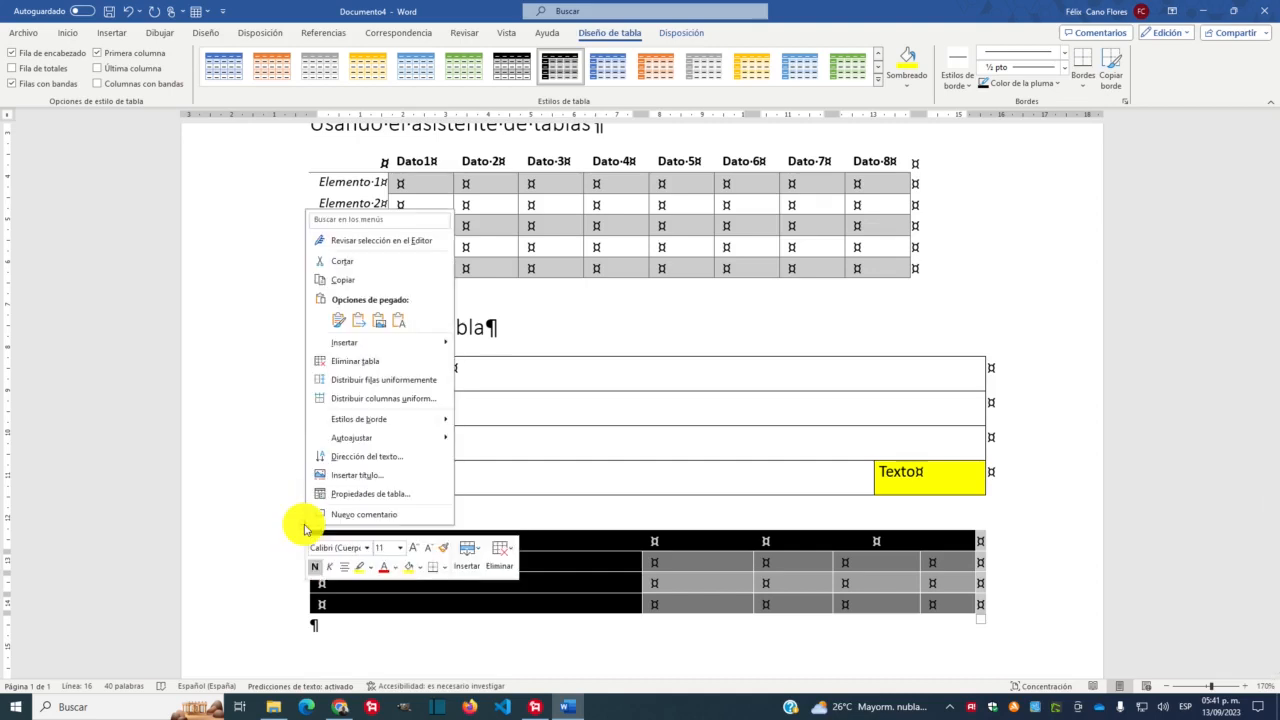
{"action": "left_click", "coordinate": [371, 364]}
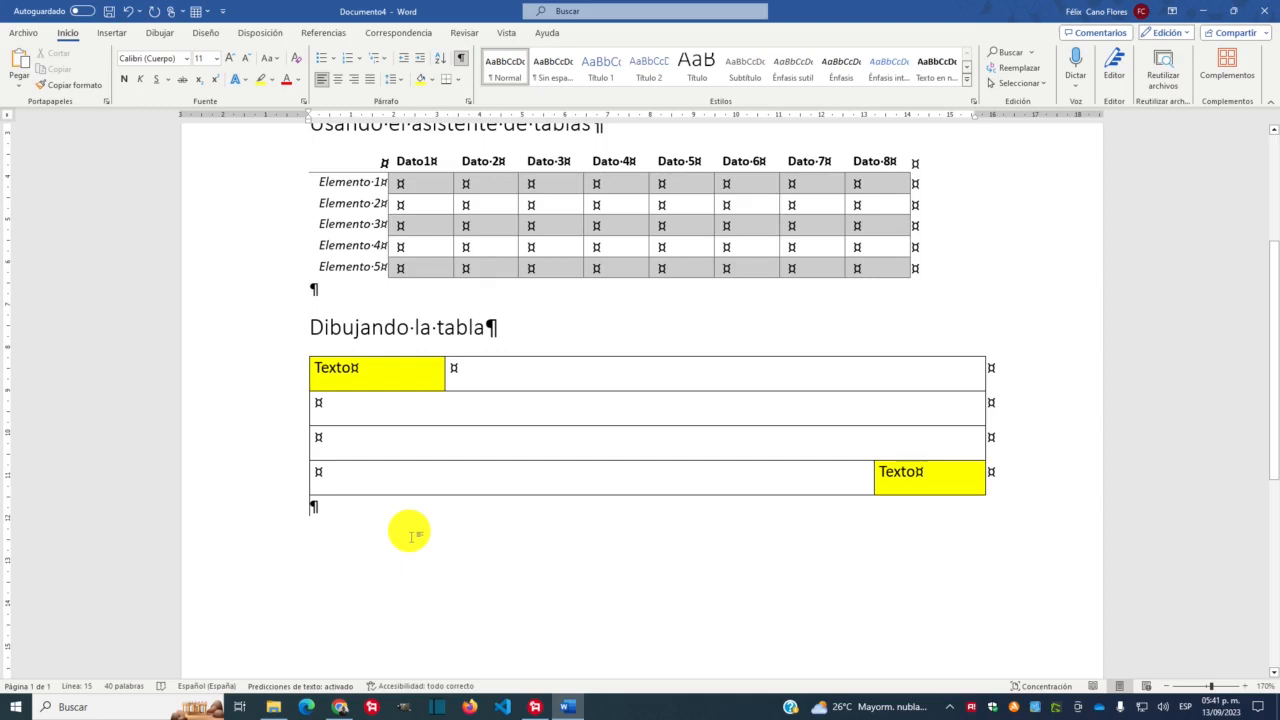
Review the whole document at 110% zoom, from its title down to the drawn table
{"action": "scroll", "coordinate": [463, 597], "scroll_direction": "up", "scroll_amount": 3}
{"action": "scroll", "coordinate": [492, 621], "scroll_direction": "down", "scroll_amount": 12}
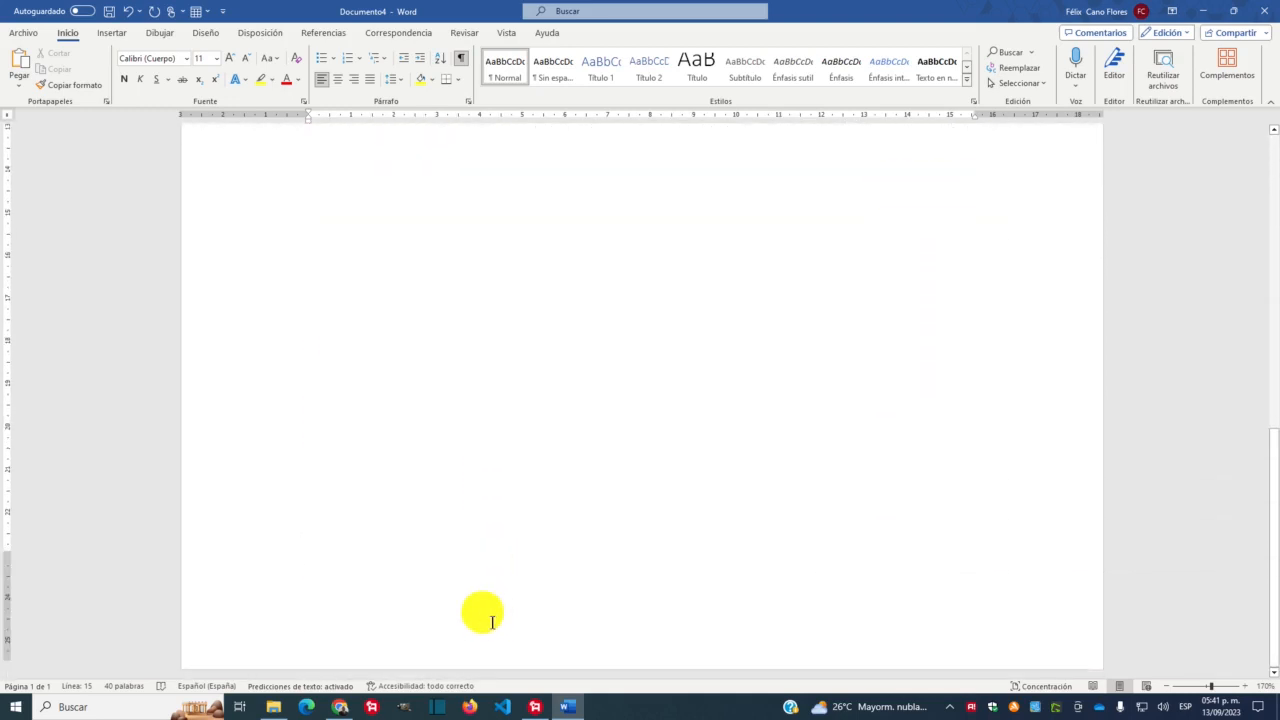
{"action": "scroll", "coordinate": [490, 618], "scroll_direction": "up", "scroll_amount": 6}
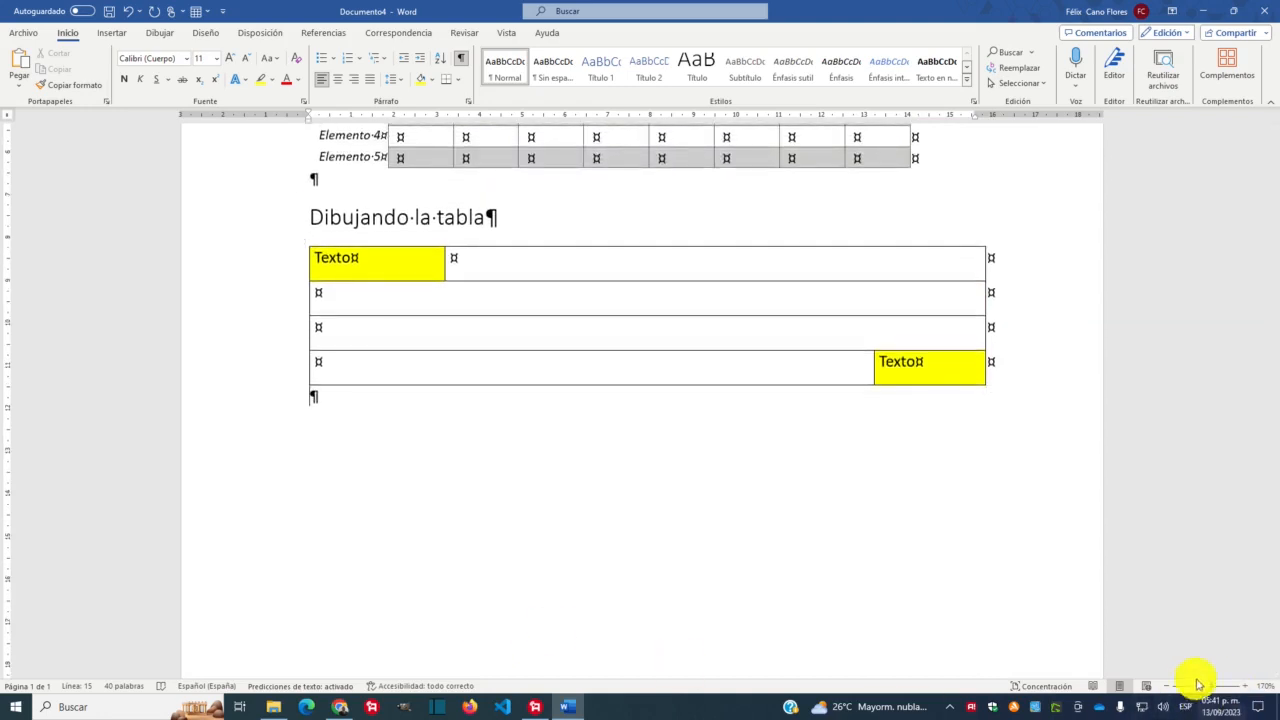
{"action": "left_click", "coordinate": [1166, 686]}
{"action": "left_click", "coordinate": [1166, 686]}
{"action": "left_click", "coordinate": [1166, 686]}
{"action": "left_click", "coordinate": [1166, 686]}
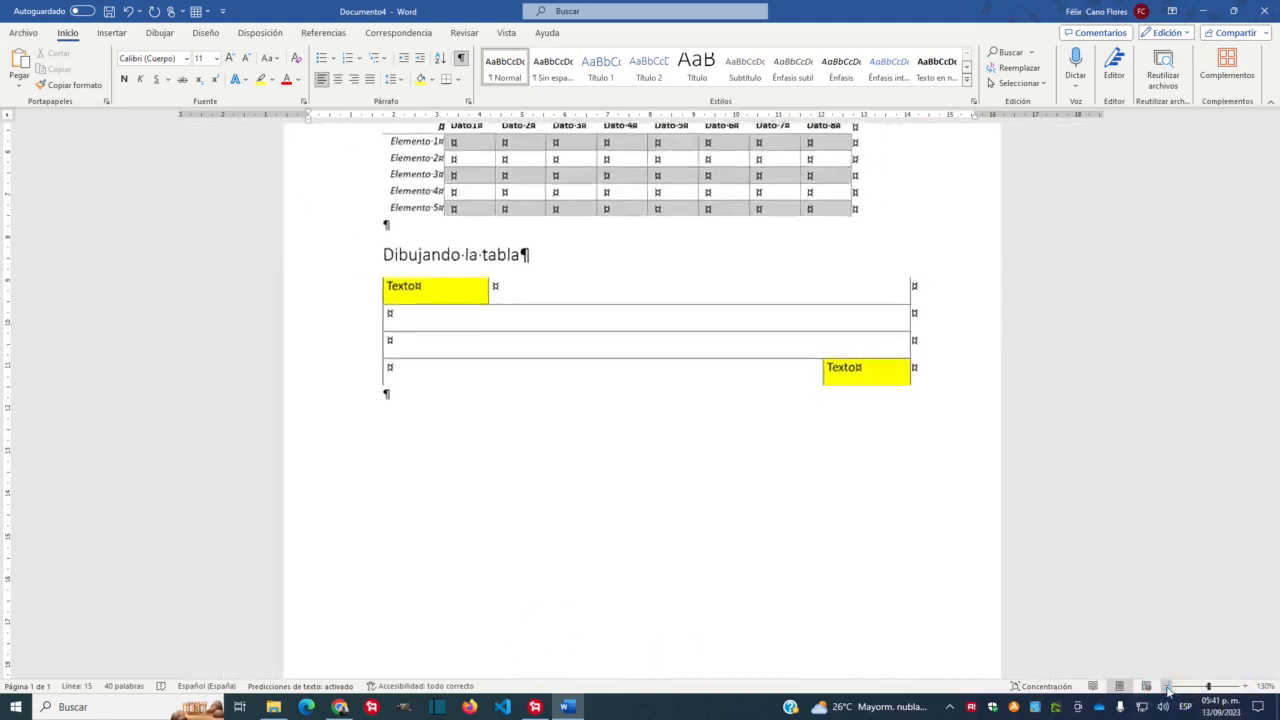
{"action": "left_click", "coordinate": [1166, 686]}
{"action": "left_click", "coordinate": [1166, 686]}
{"action": "scroll", "coordinate": [582, 575], "scroll_direction": "up", "scroll_amount": 3}
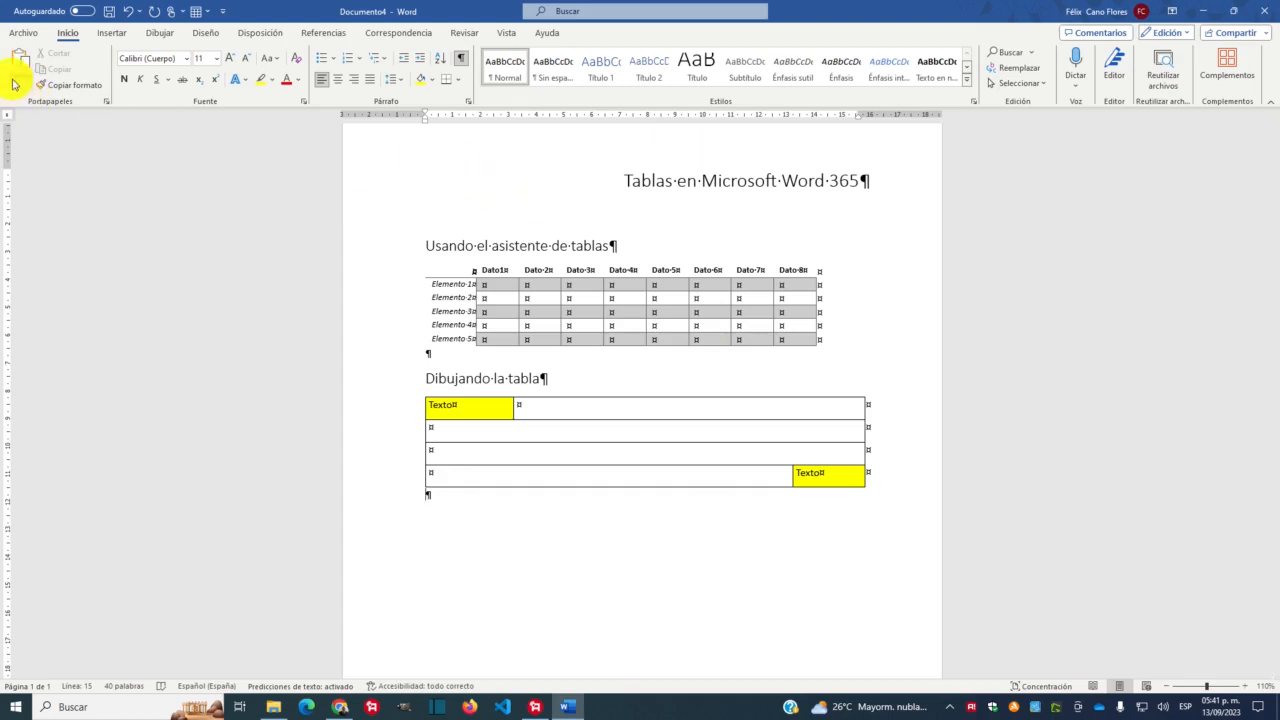
Save the document as a Word file named Practica7 in the Descargas folder
{"action": "left_click", "coordinate": [35, 37]}
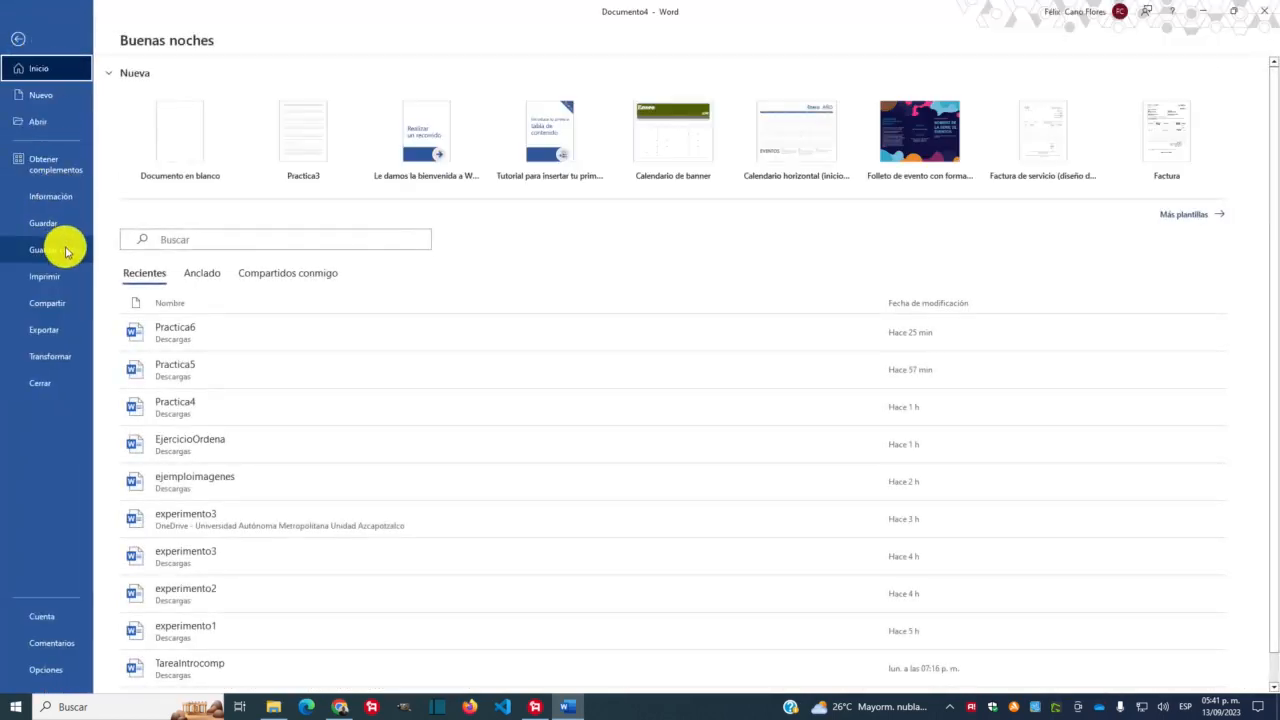
{"action": "left_click", "coordinate": [60, 249]}
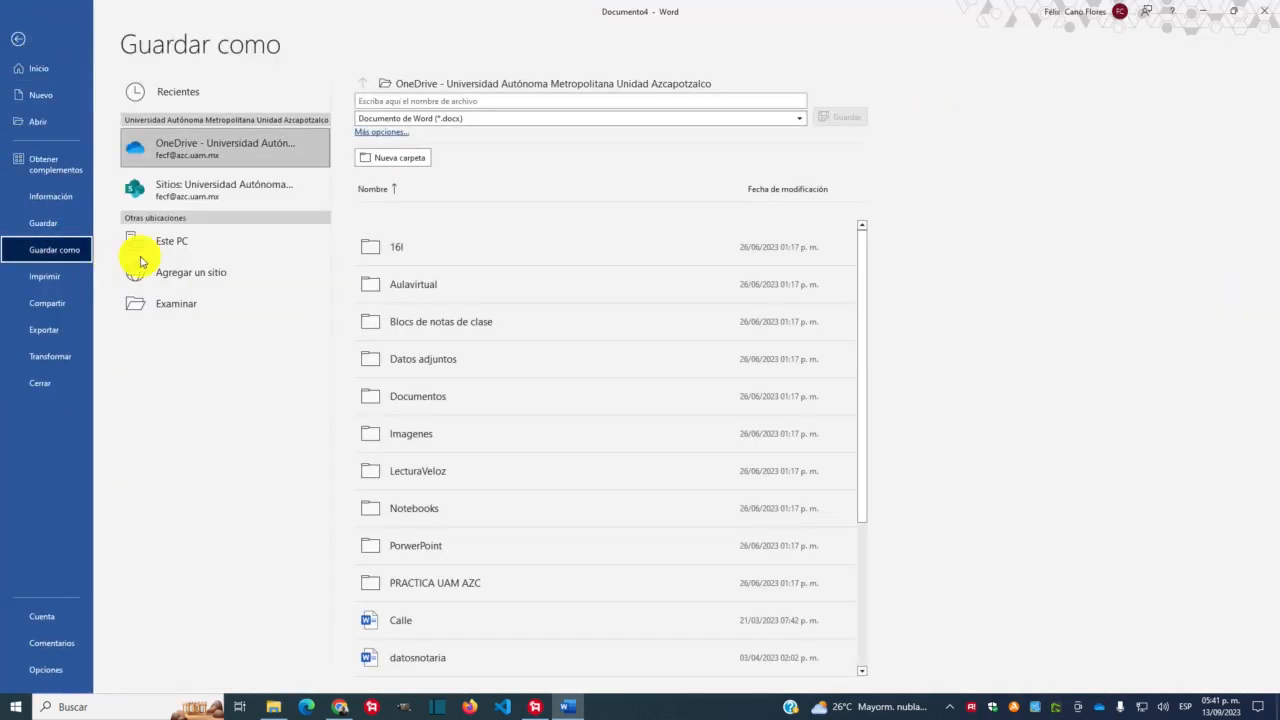
{"action": "left_click", "coordinate": [191, 309]}
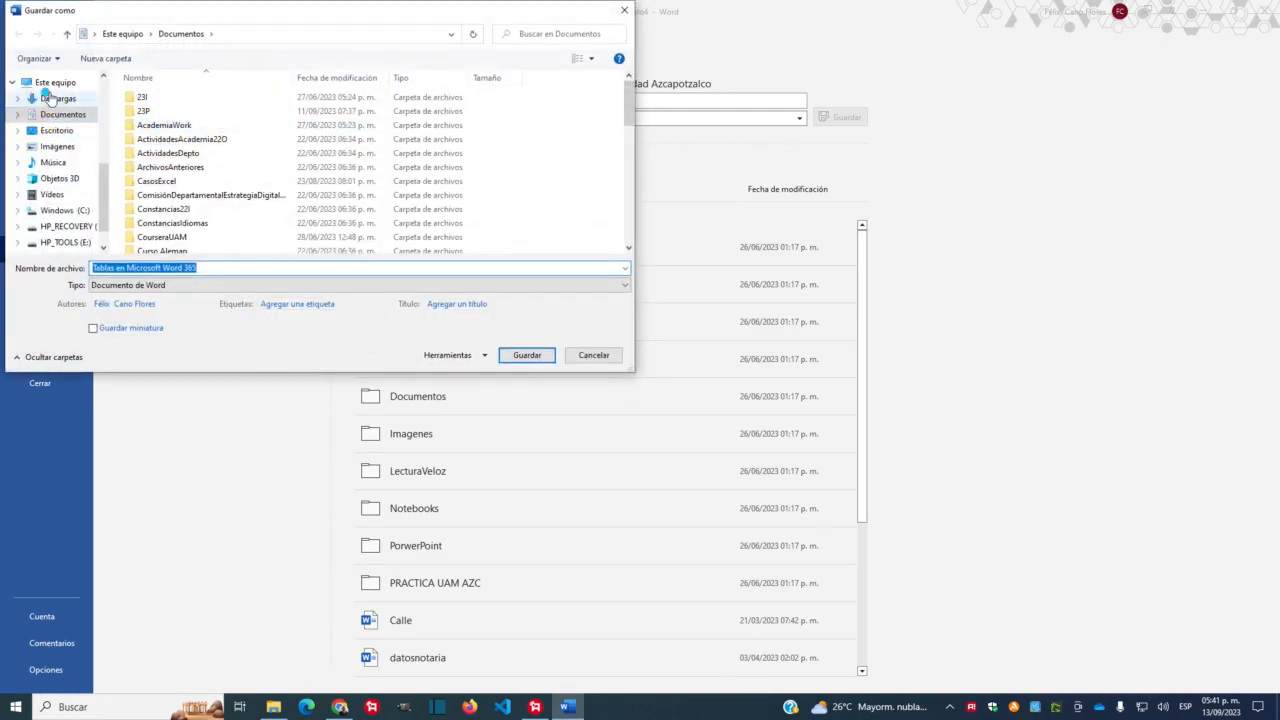
{"action": "left_click", "coordinate": [52, 98]}
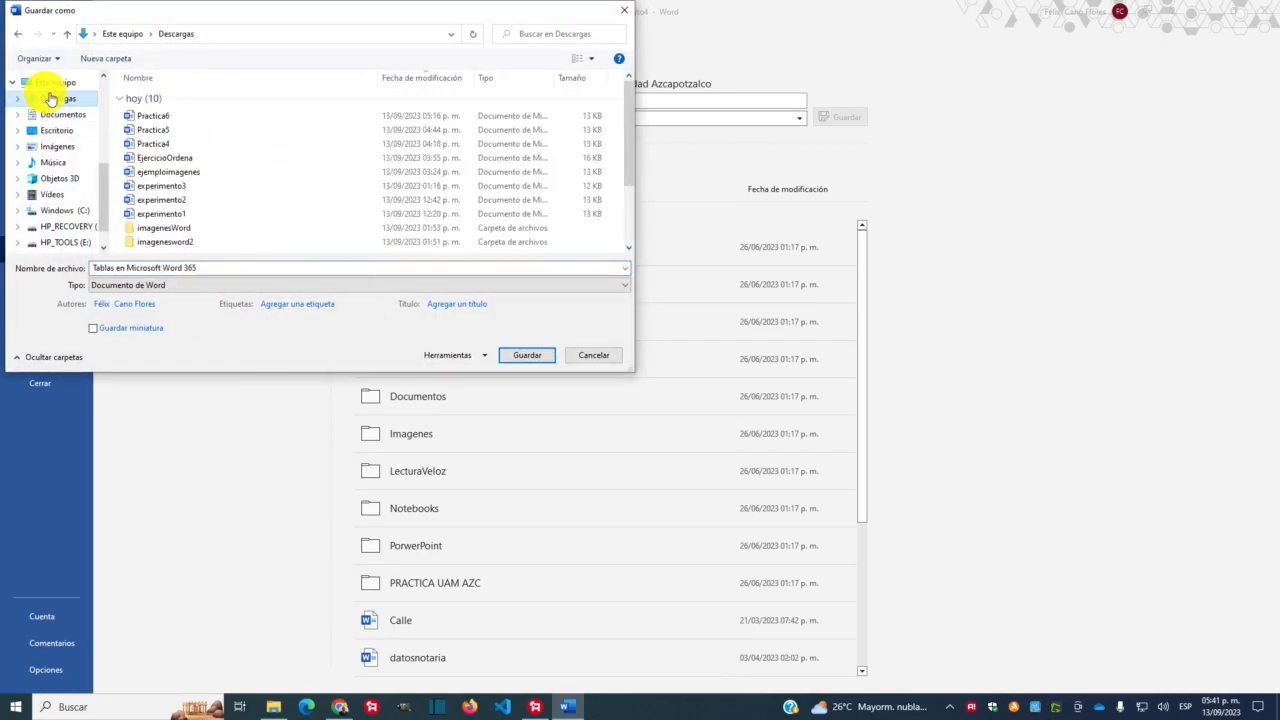
{"action": "left_click", "coordinate": [215, 268]}
{"action": "type", "text": "Pra"}
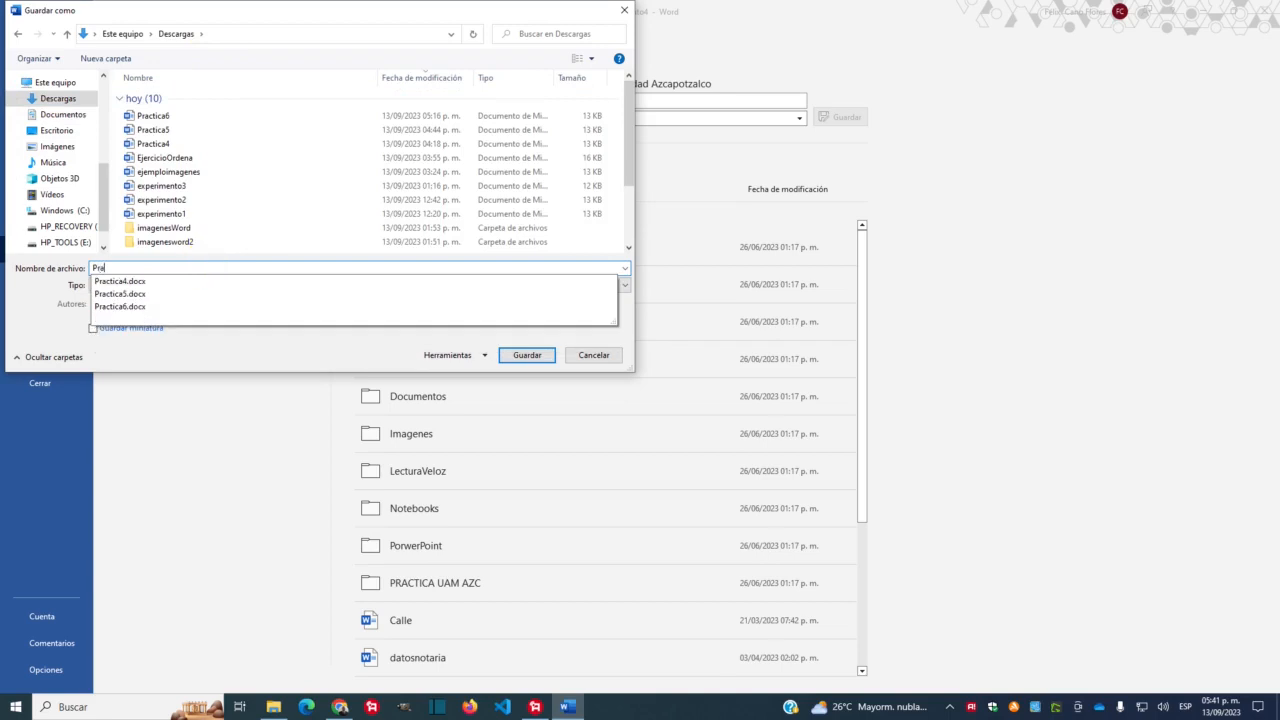
{"action": "type", "text": "ctica7"}
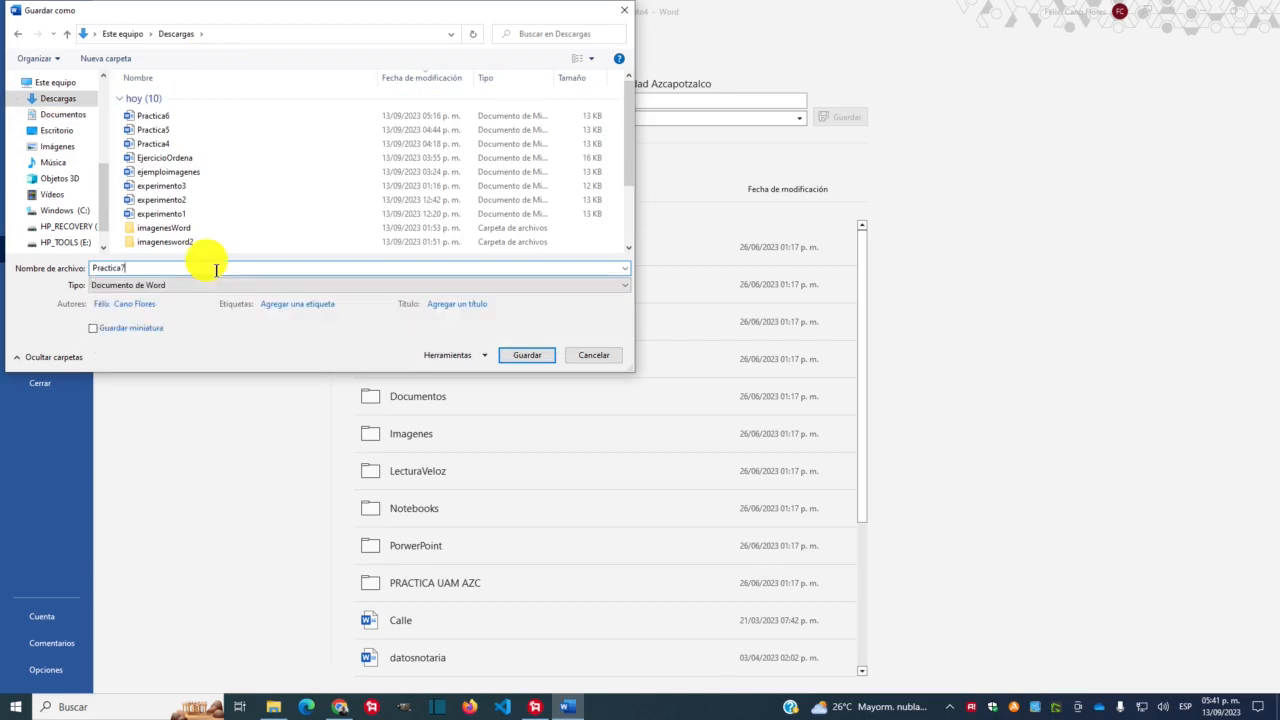
{"action": "left_click", "coordinate": [519, 357]}
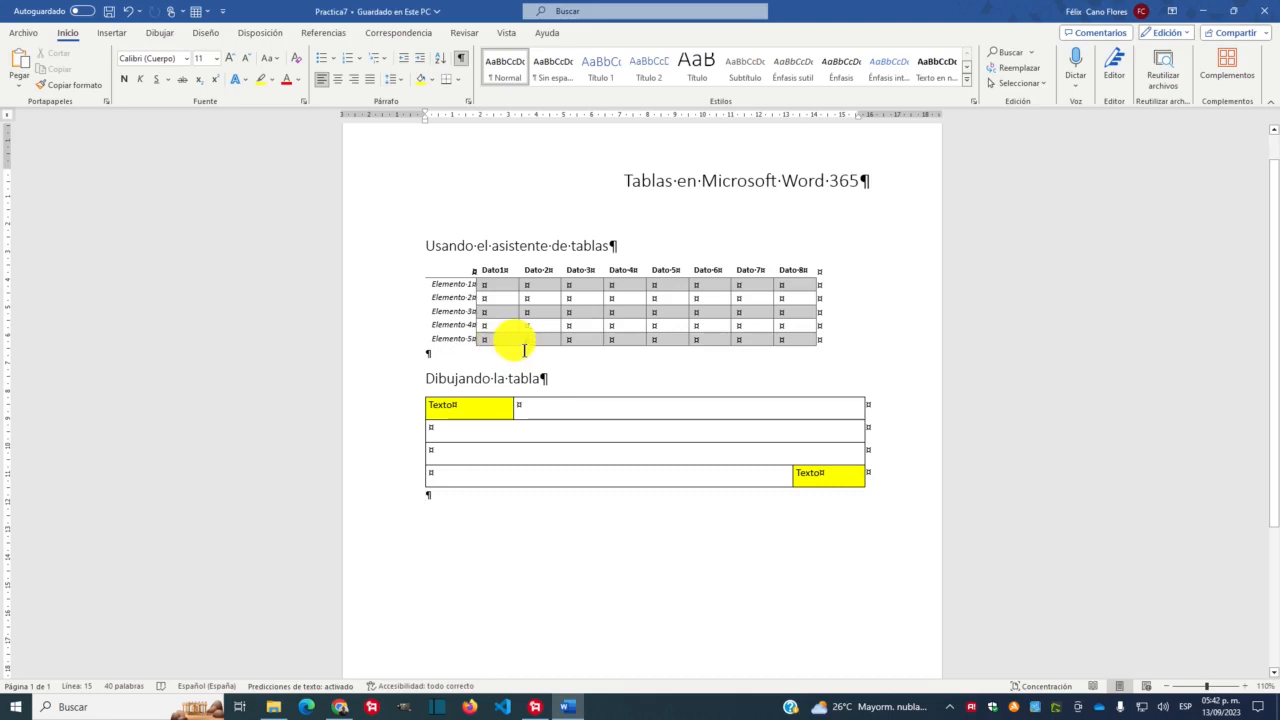